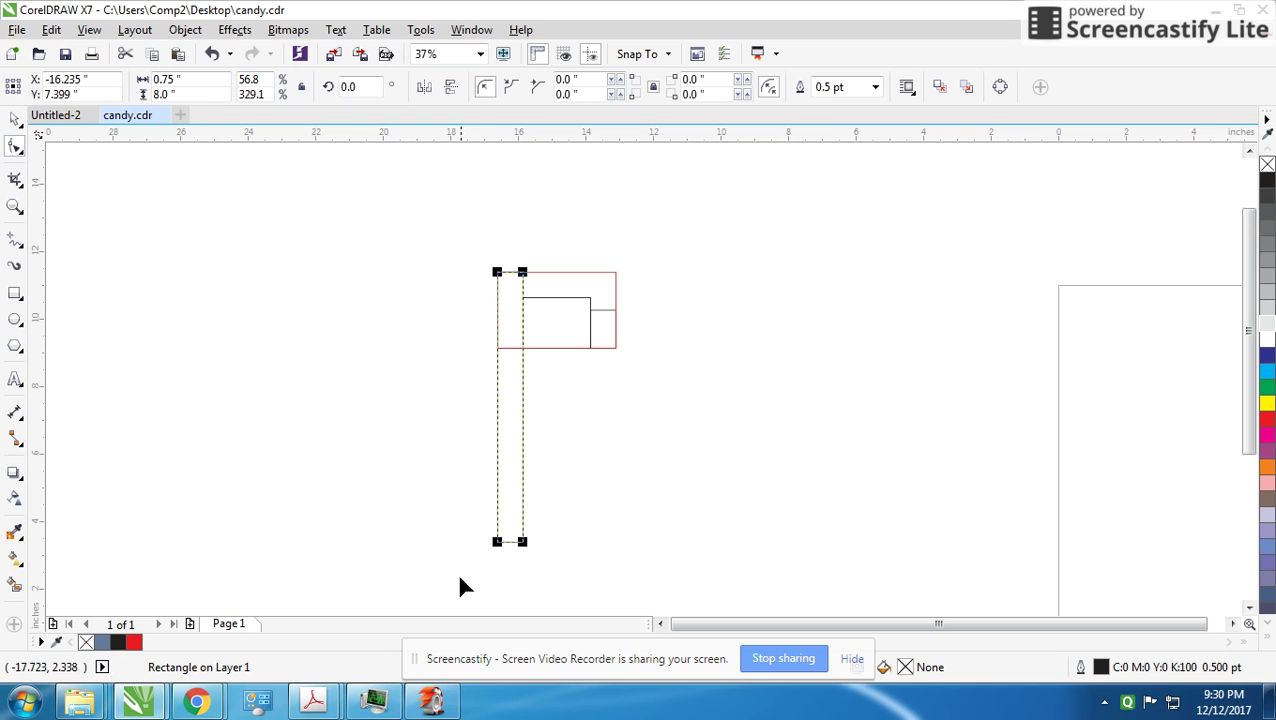
Step: Round the thin stick's bottom corners to 0.375"
drag(522, 543, 504, 521)
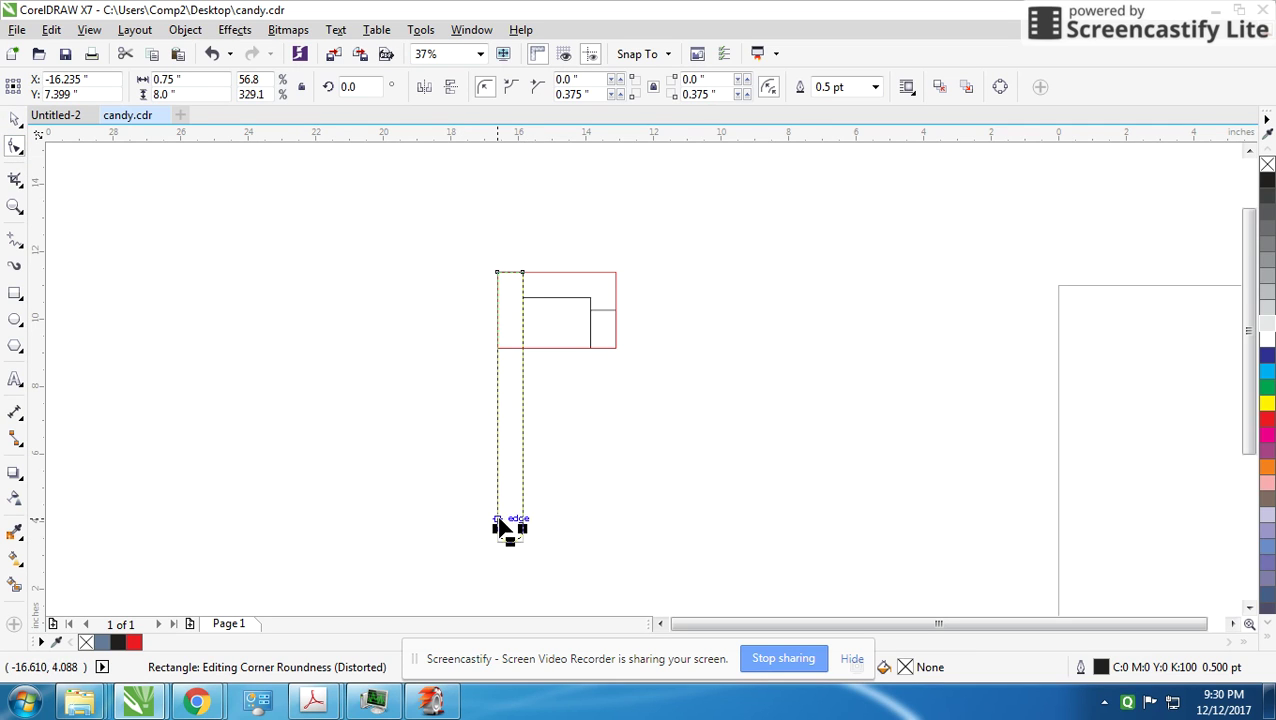
scroll(644, 385, up, 2)
click(711, 437)
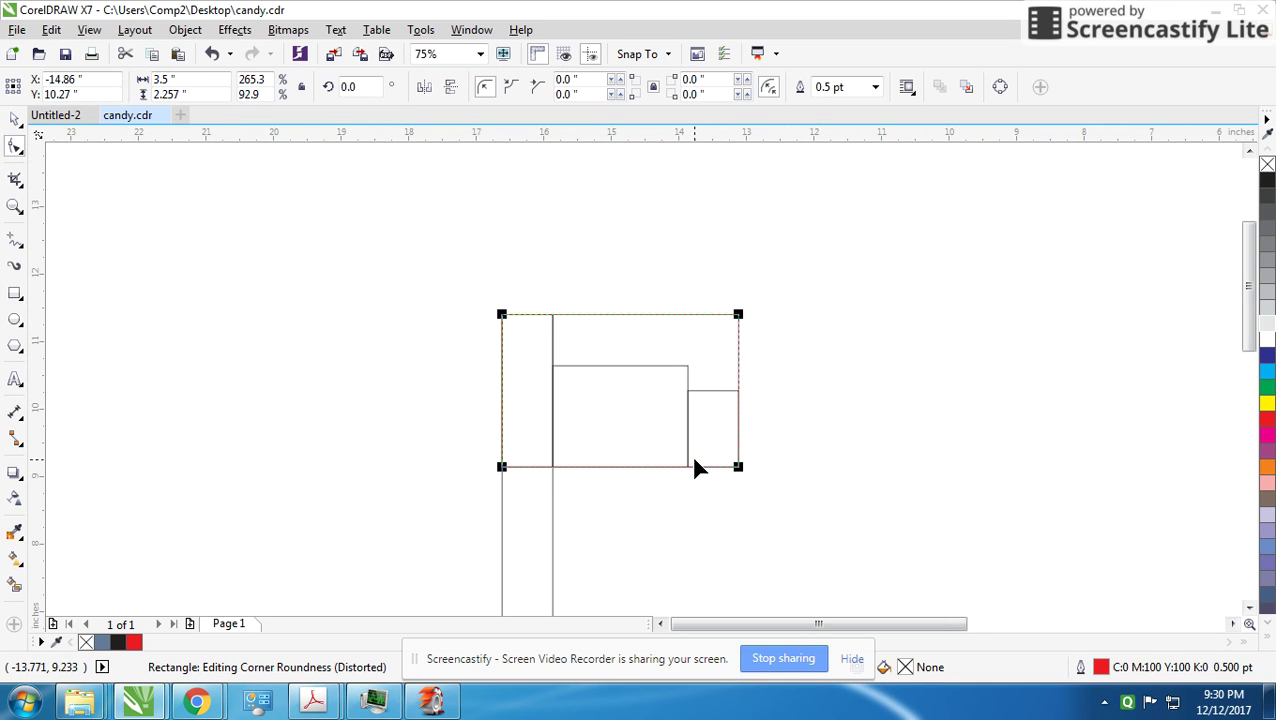
click(14, 121)
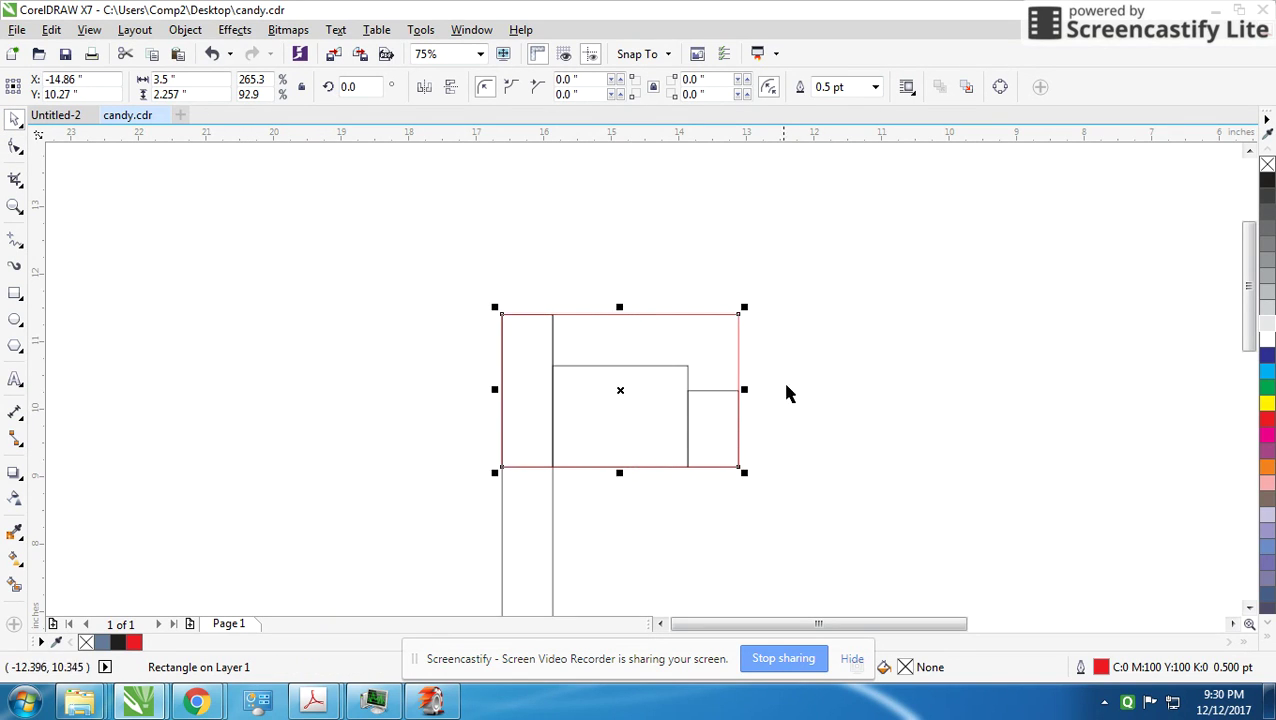
Step: Round the bottom corners of the small right rectangle into a half-round end
click(688, 428)
click(14, 147)
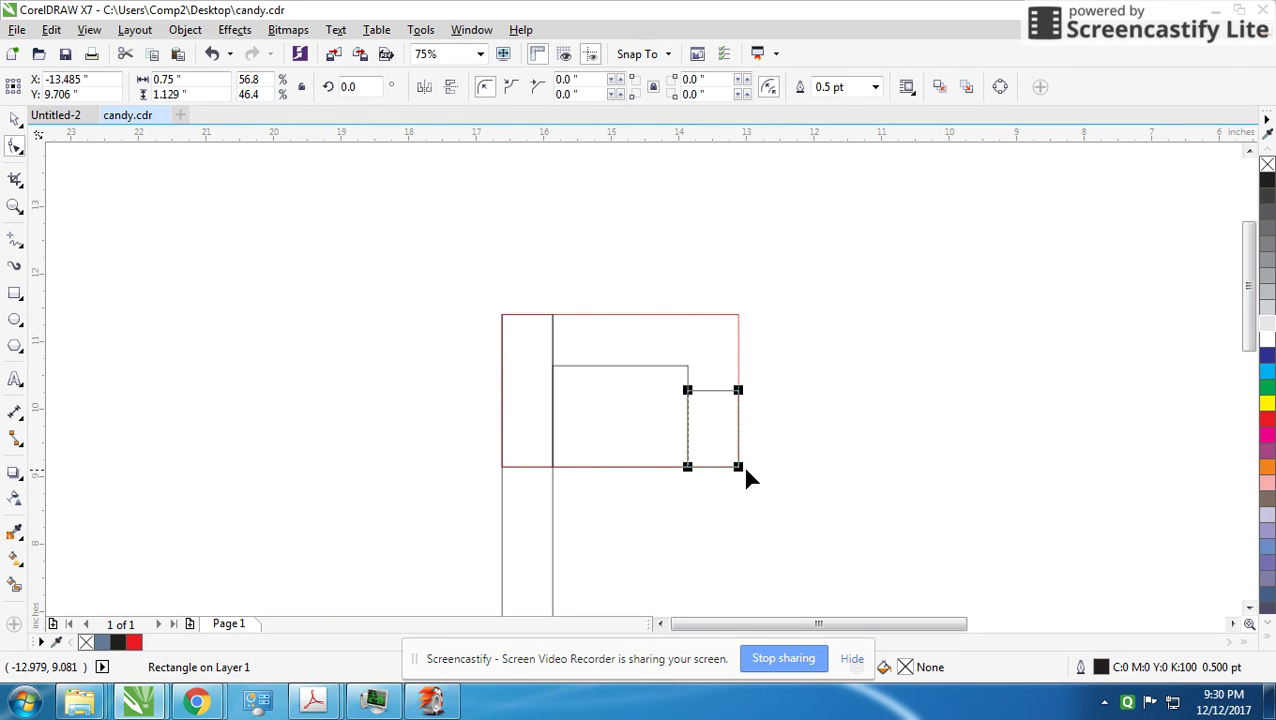
click(739, 467)
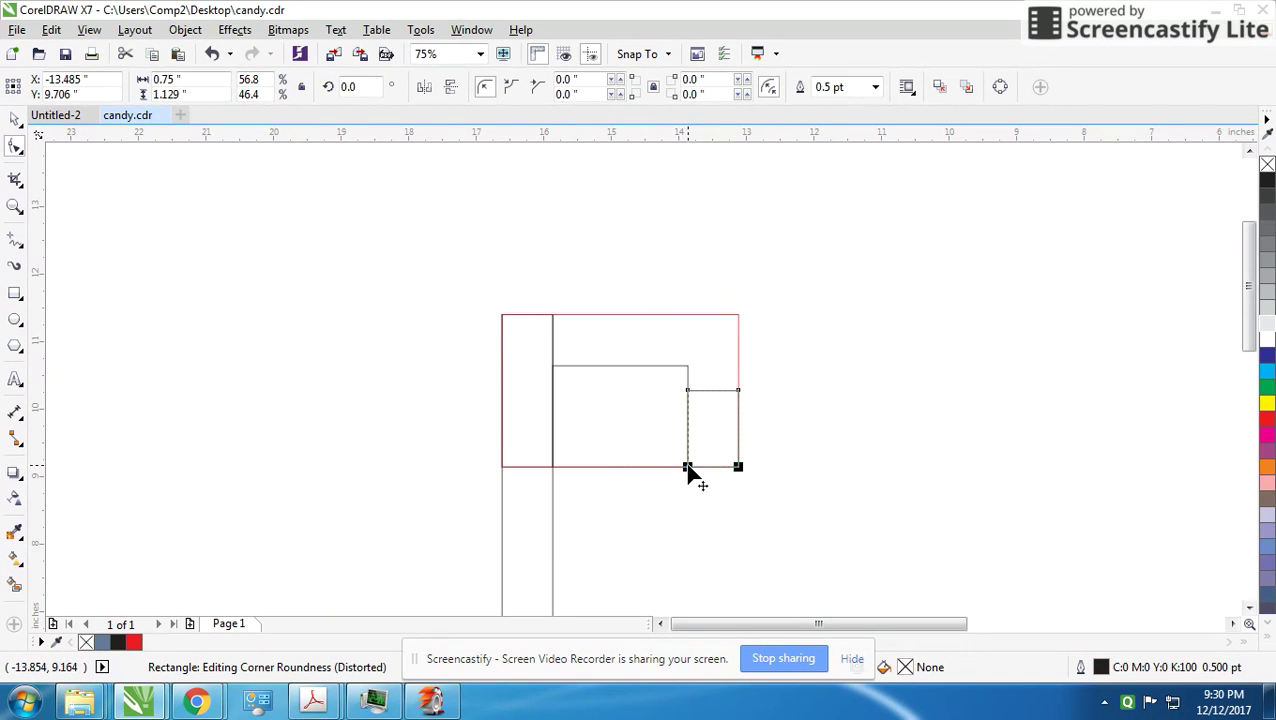
drag(688, 468, 597, 391)
Step: Select the large red rectangle's corner for rounding with the Shape tool
click(14, 121)
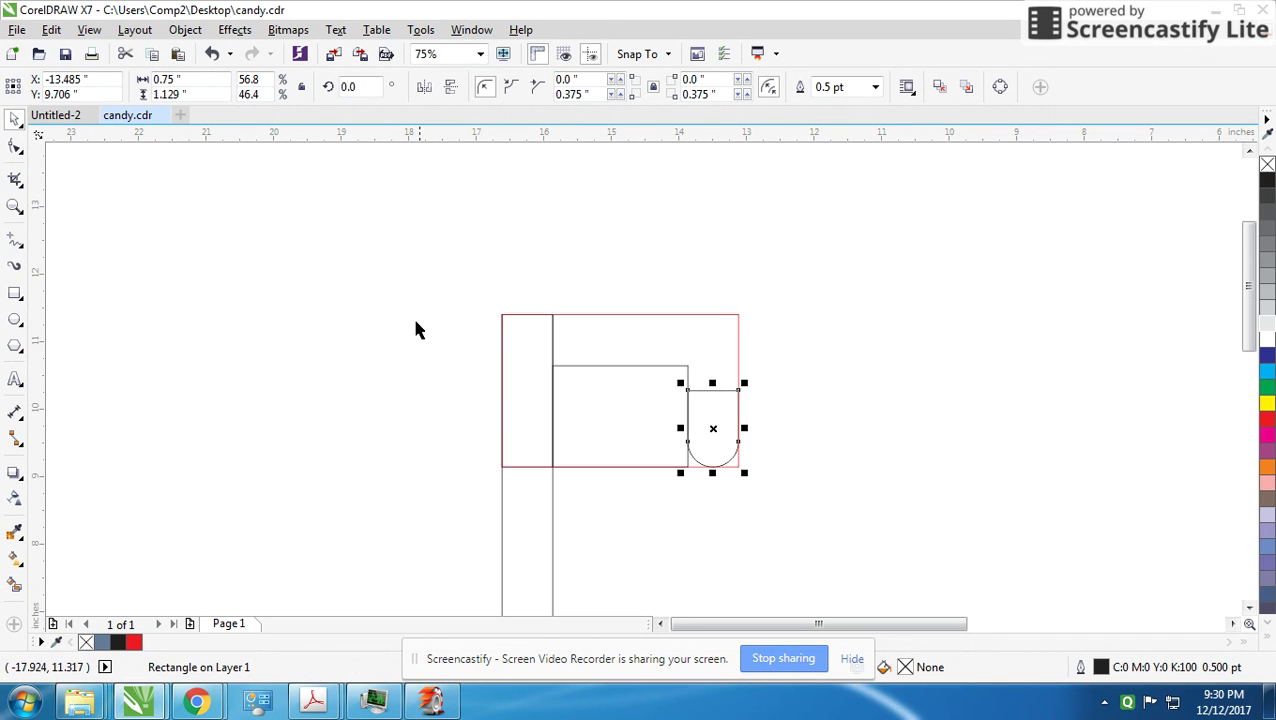
click(672, 370)
scroll(672, 370, up, 2)
click(14, 146)
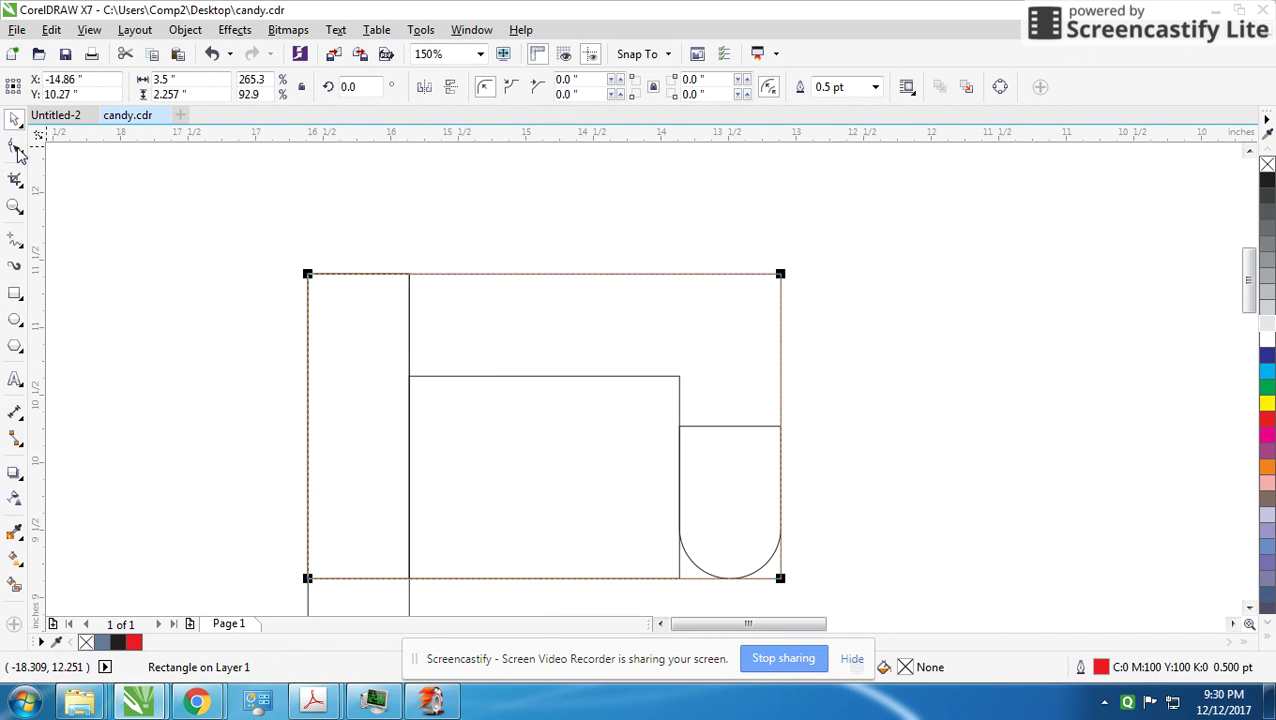
click(308, 275)
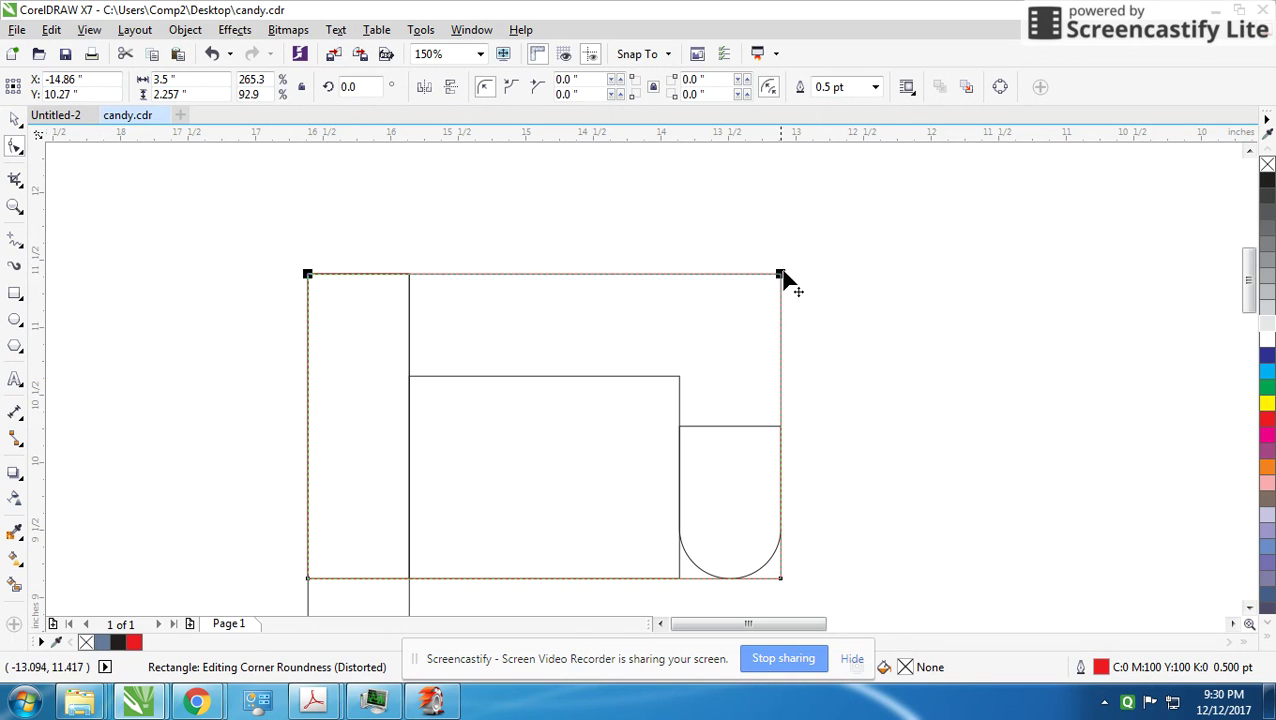
Step: Round the large rectangle's top corners, convert to curves (Ctrl+Q), and merge the top nodes into a smooth arch
drag(783, 273, 355, 272)
key(ctrl+q)
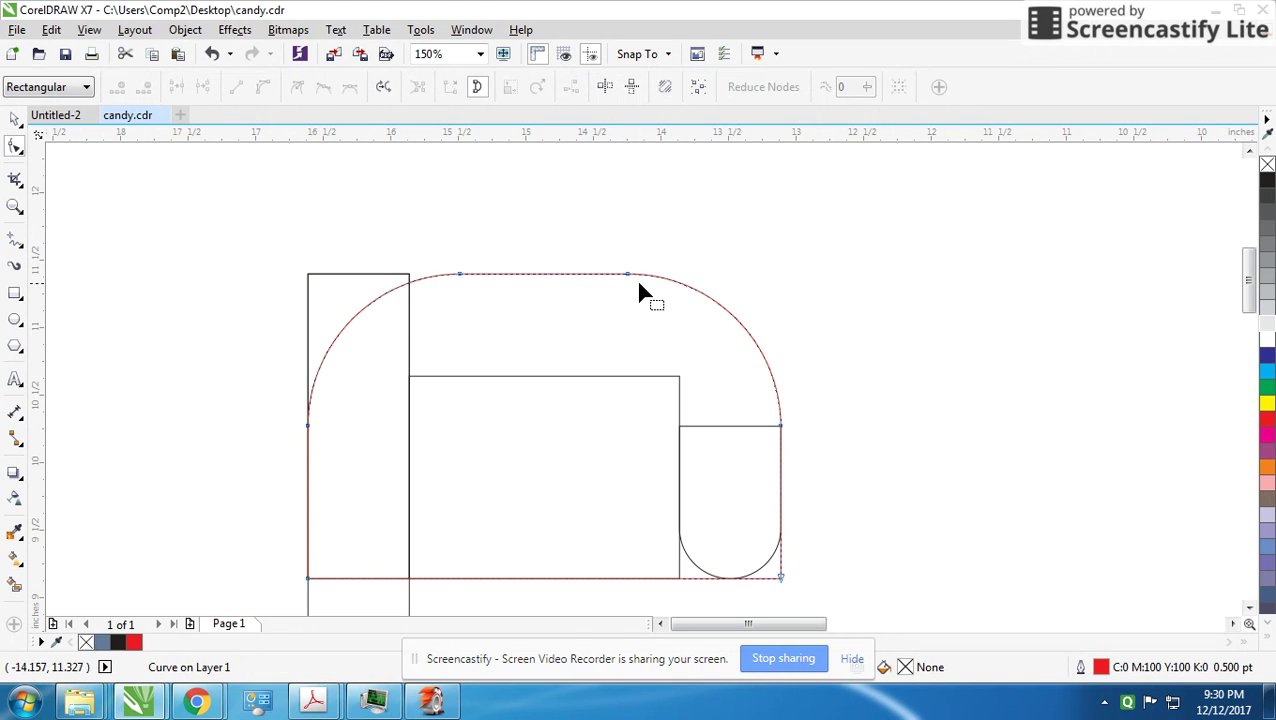
drag(626, 276, 539, 276)
mouse_move(462, 272)
mouse_down()
mouse_move(535, 276)
mouse_move(486, 297)
mouse_up()
key(Delete)
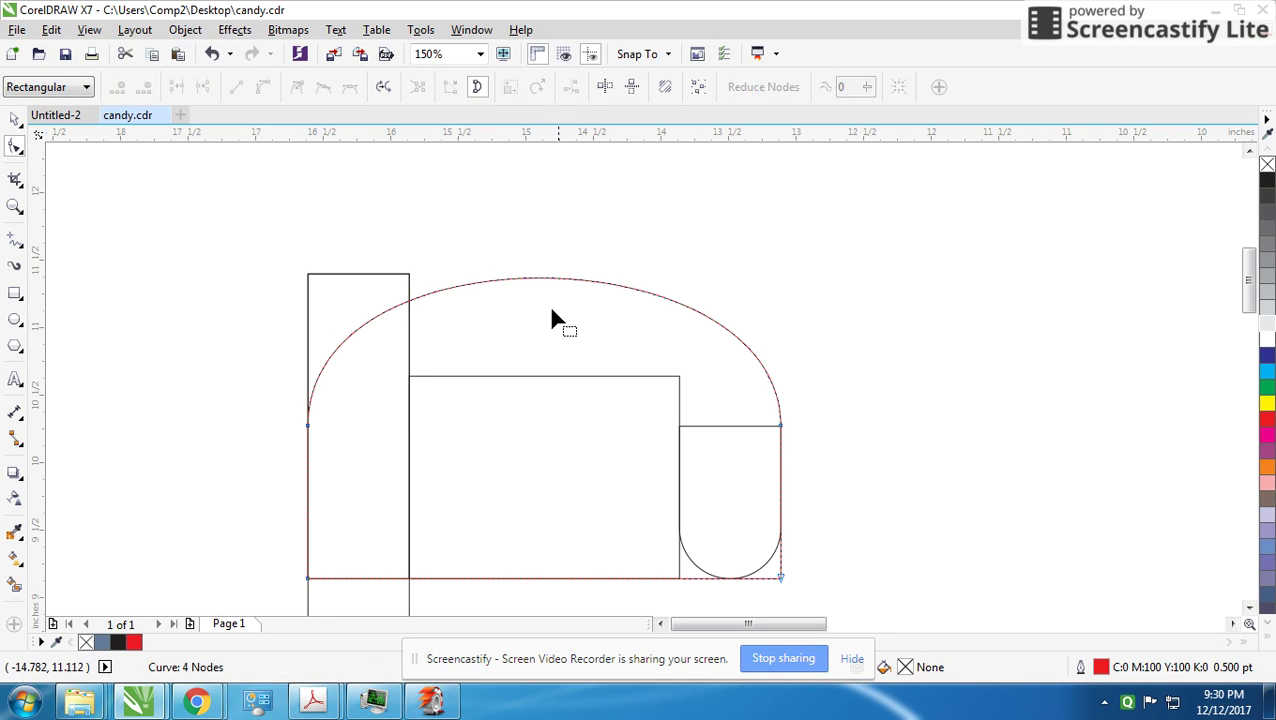
Step: Round the inner rectangle's top corners and adjust its top node into a matching arch
click(559, 379)
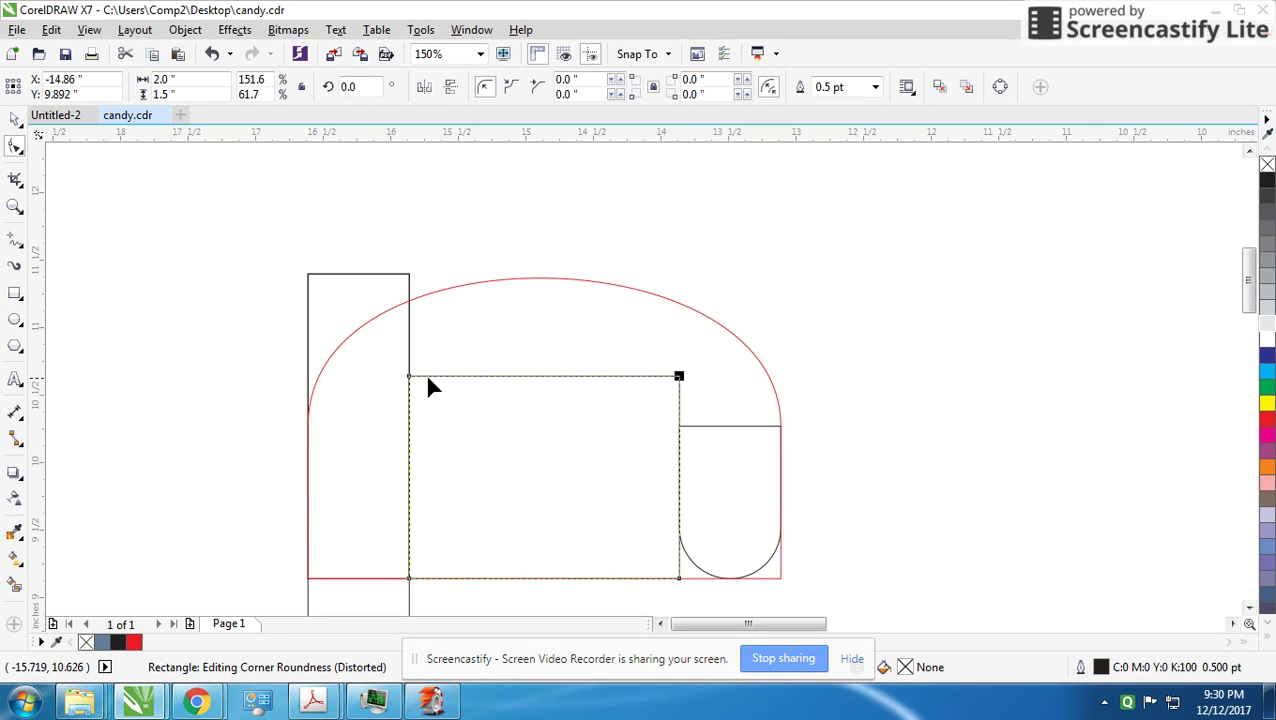
drag(409, 378, 510, 377)
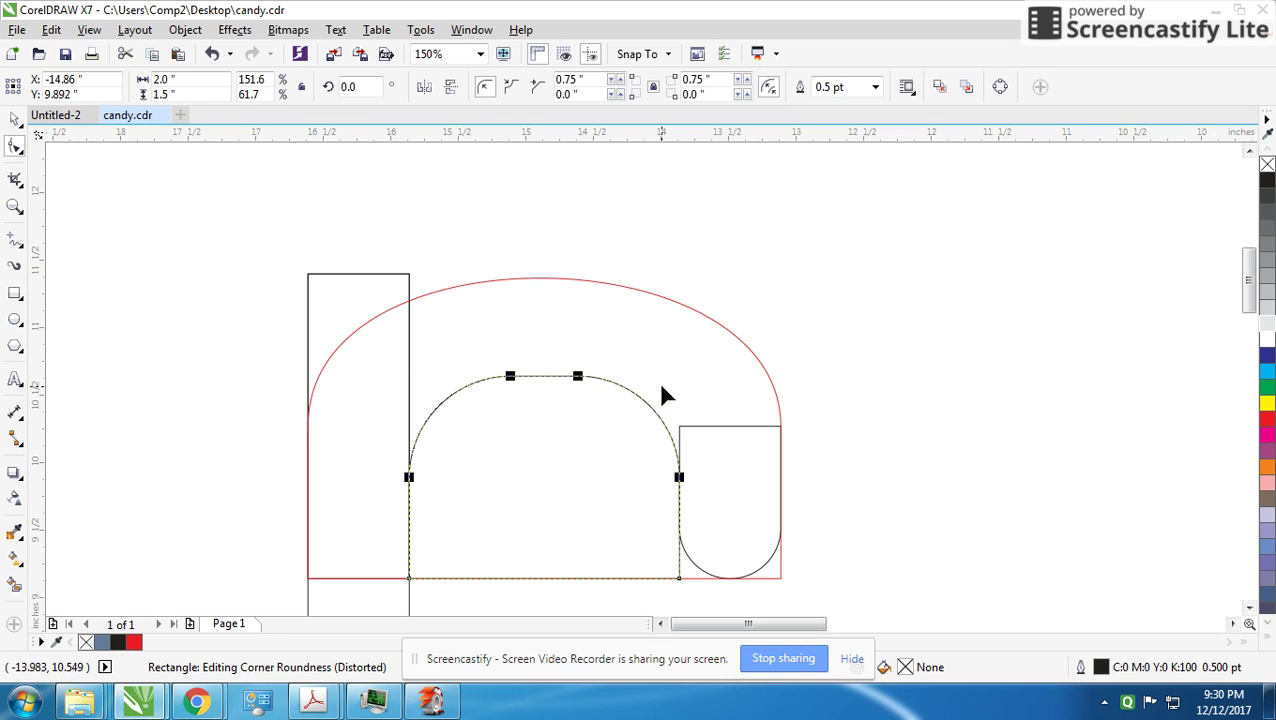
click(584, 377)
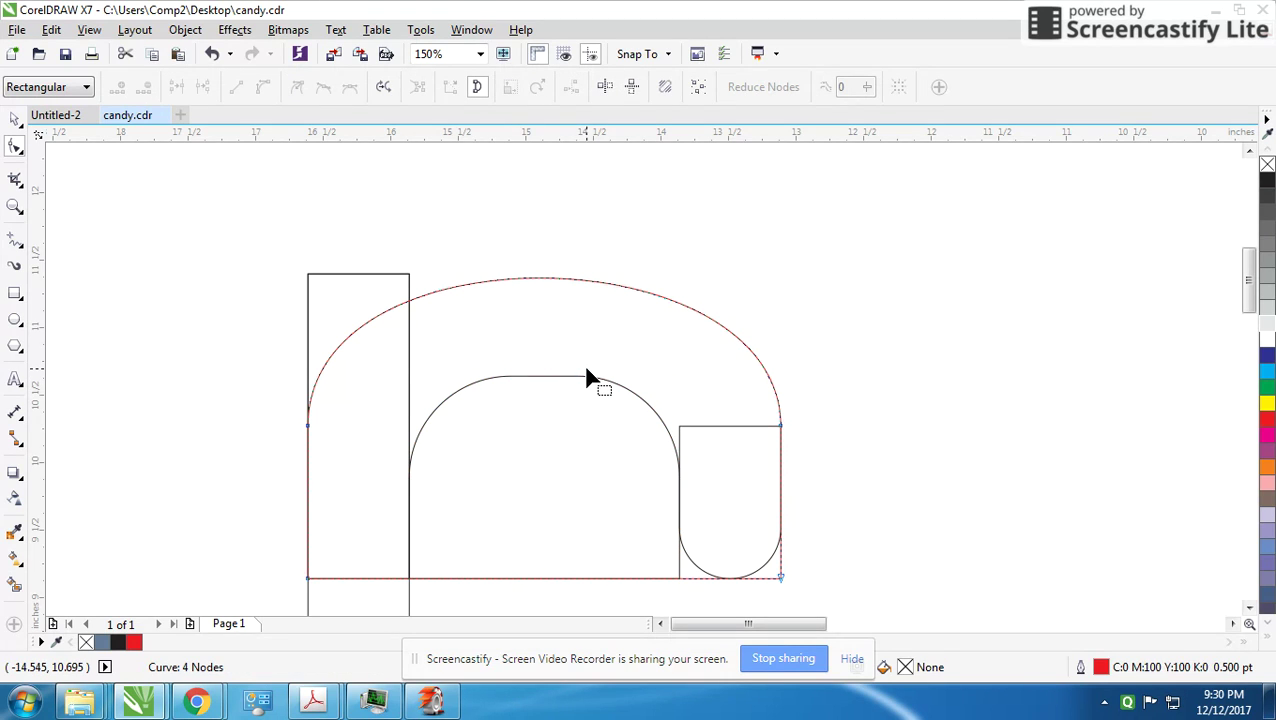
click(579, 381)
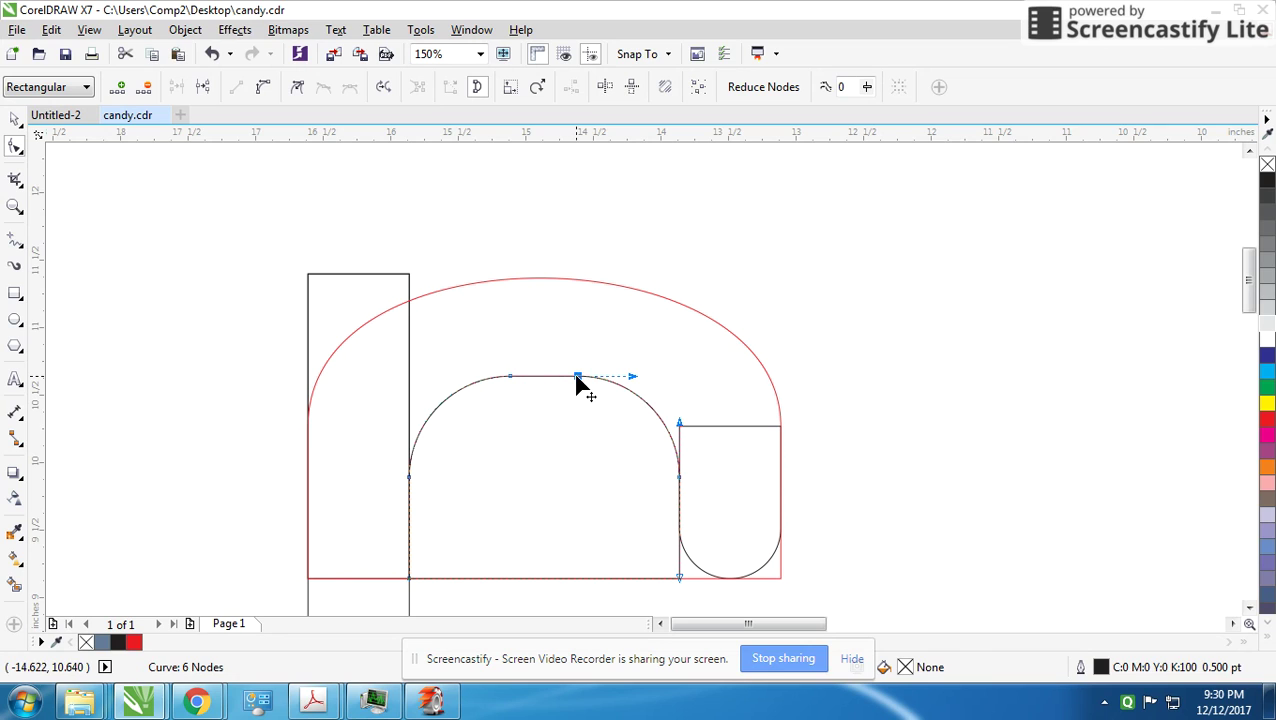
mouse_move(578, 380)
mouse_down()
mouse_move(527, 380)
mouse_move(542, 378)
mouse_up()
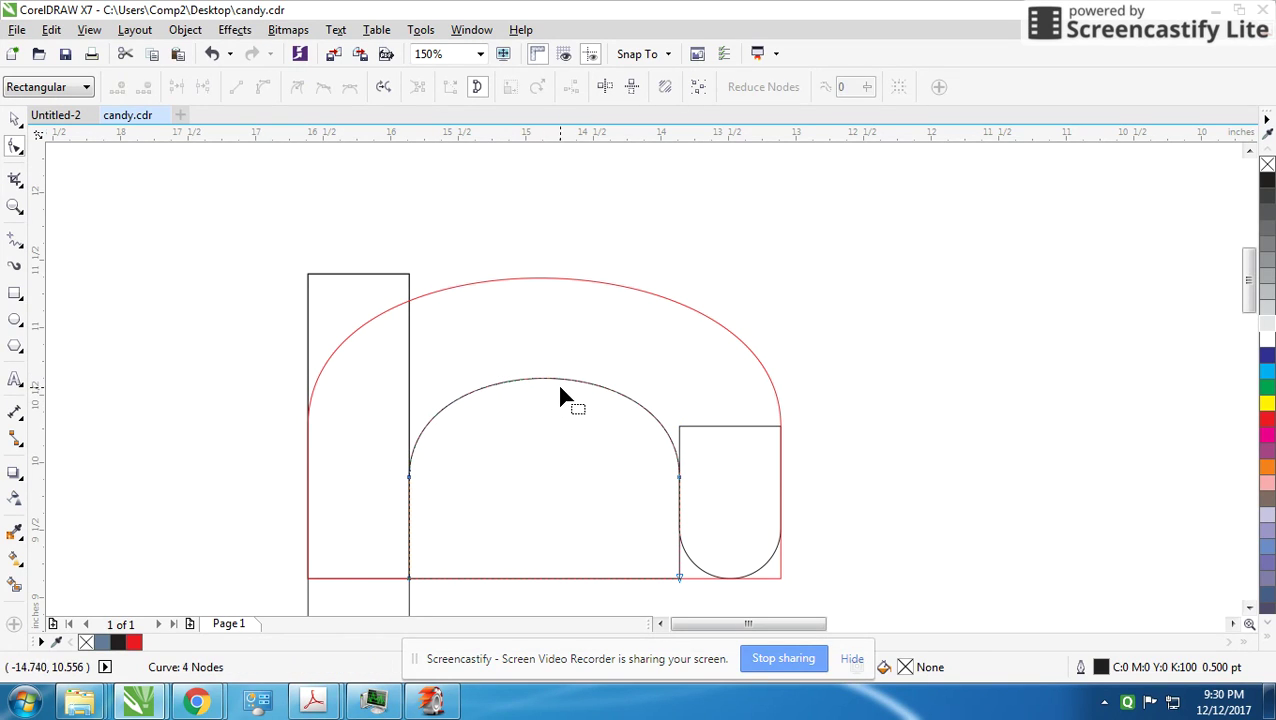
scroll(593, 422, down, 1)
scroll(649, 350, up, 1)
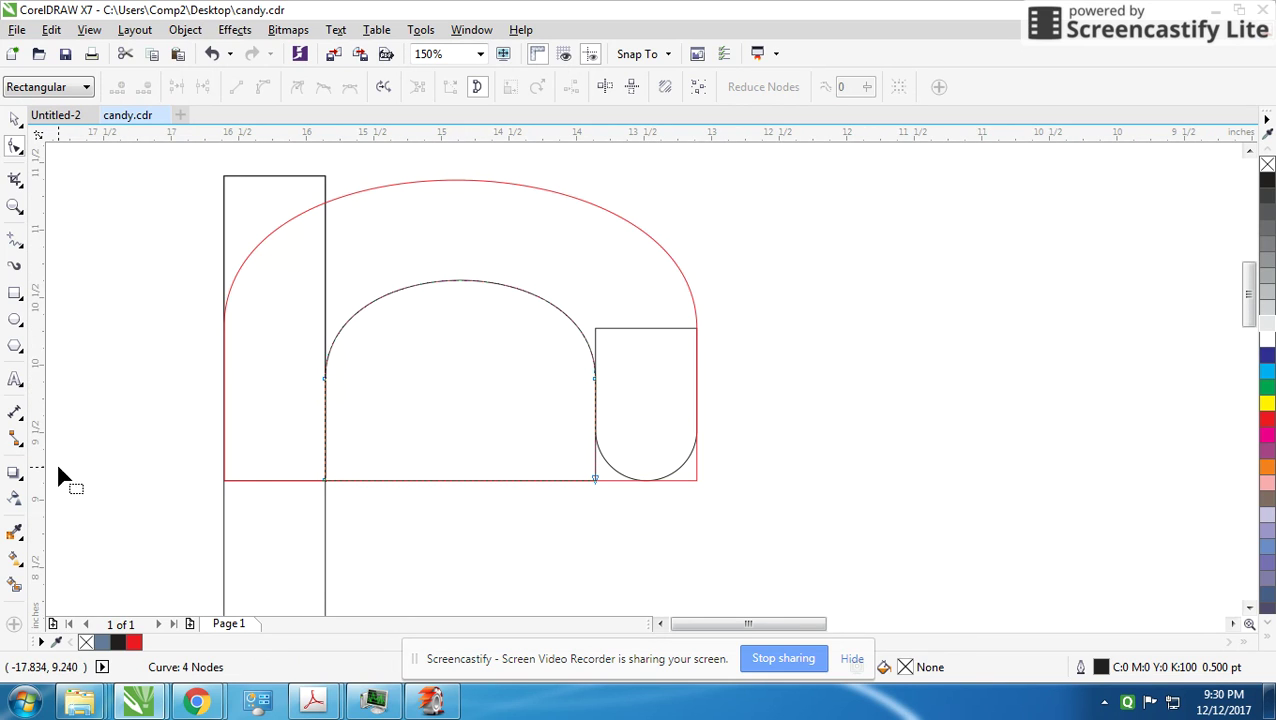
Step: Smart Fill the right rounded end, arch band and lower stick blue-grey
click(14, 585)
click(676, 398)
click(619, 296)
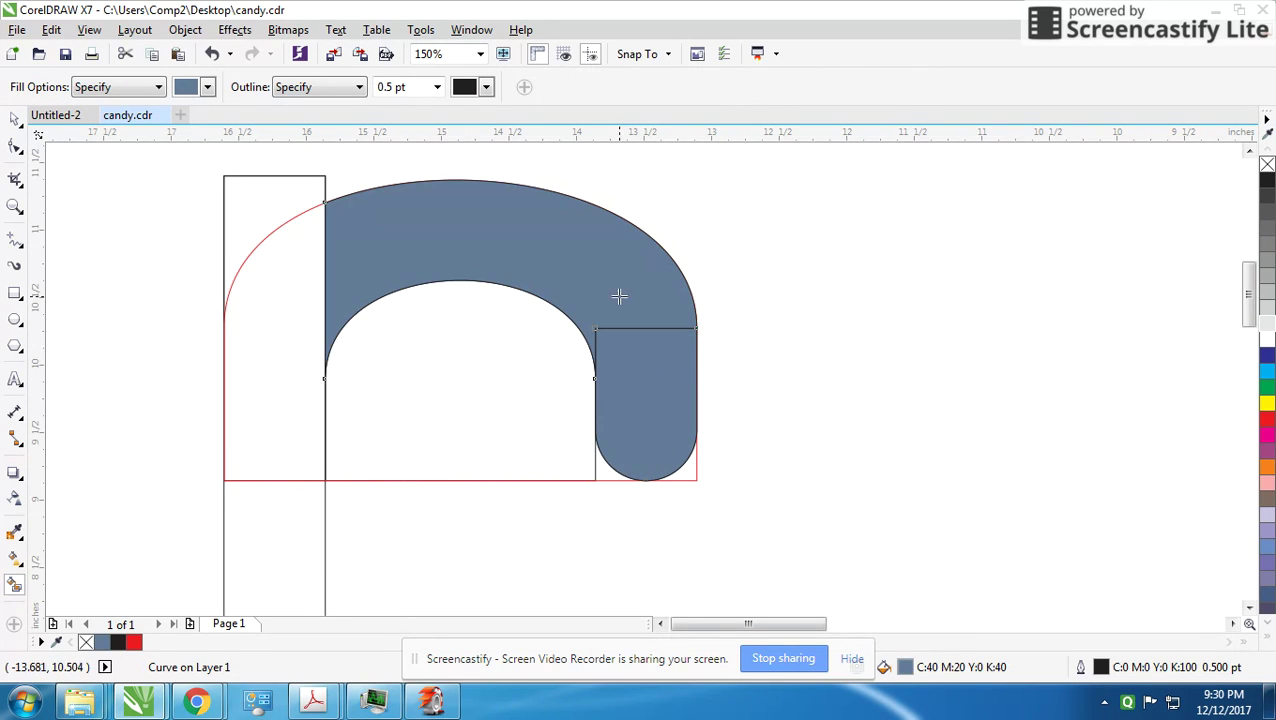
click(304, 375)
scroll(645, 379, down, 1)
key(ctrl+z)
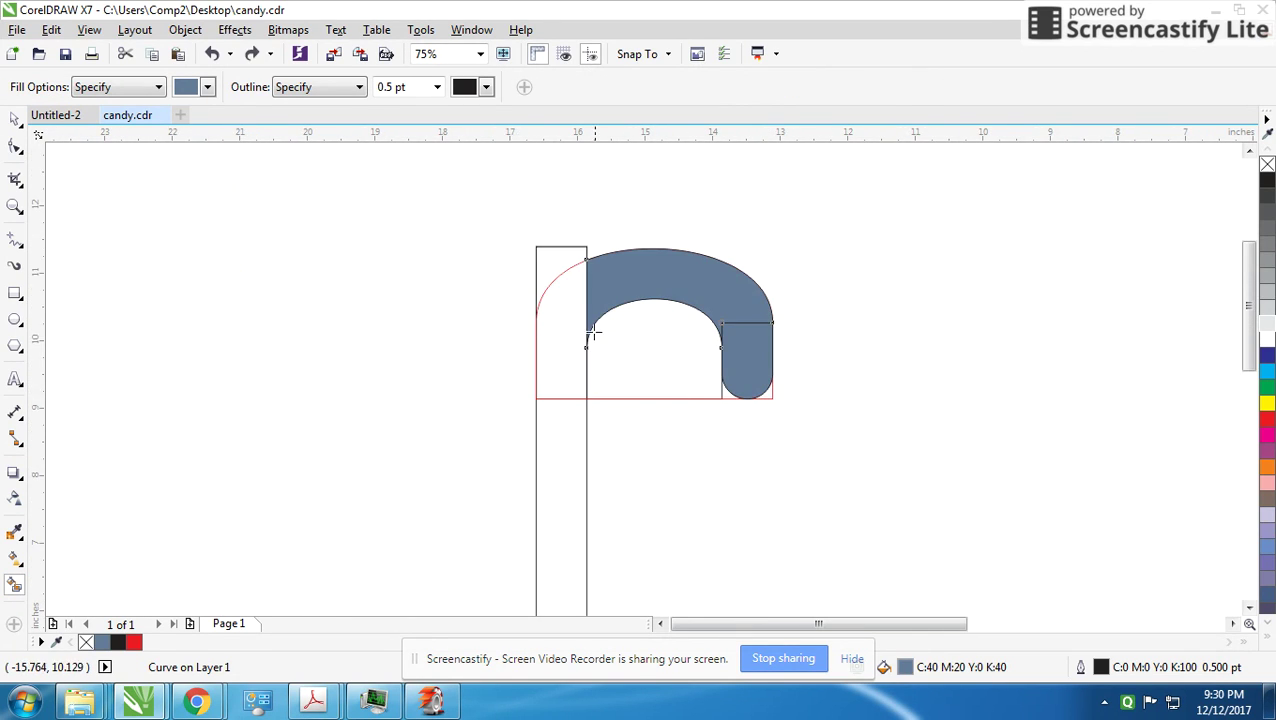
click(564, 438)
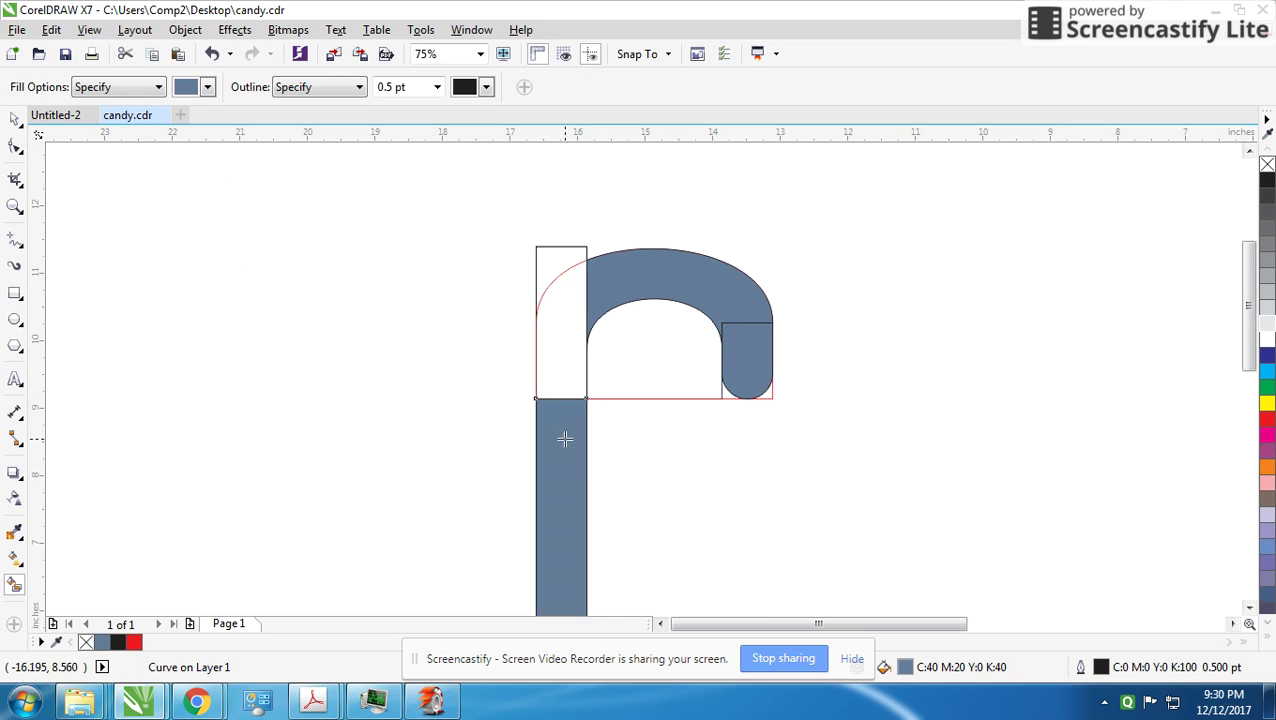
Step: Move the white rectangles aside and Smart Fill the hook's left segment blue-grey
click(15, 120)
drag(554, 260, 353, 251)
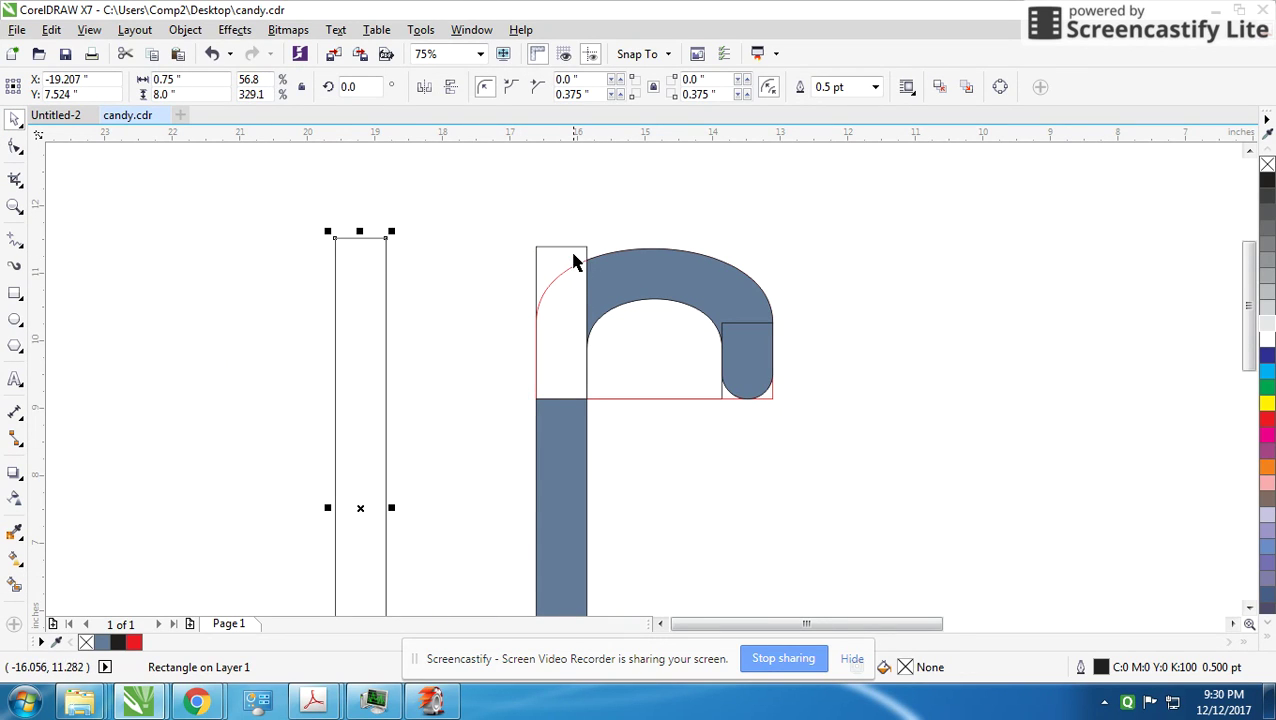
drag(575, 260, 385, 254)
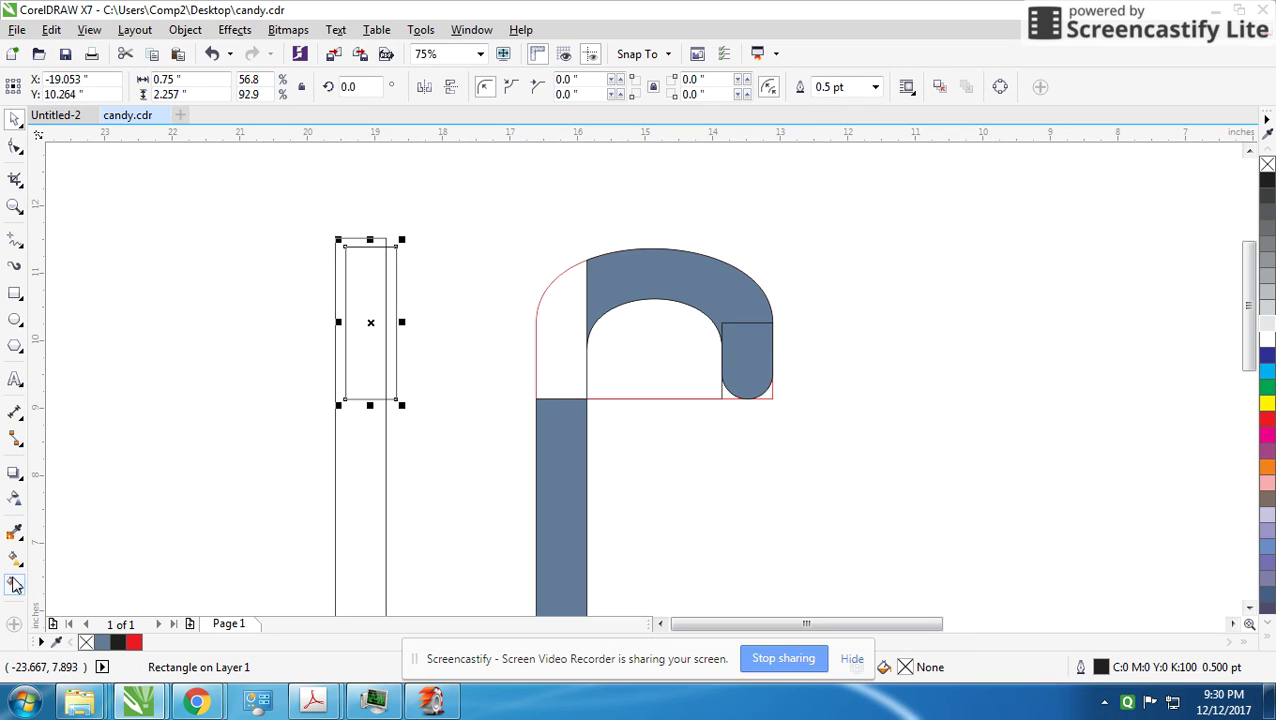
click(15, 585)
click(540, 390)
Step: Select the filled hook pieces, move them right, and Weld them into one shape
click(15, 120)
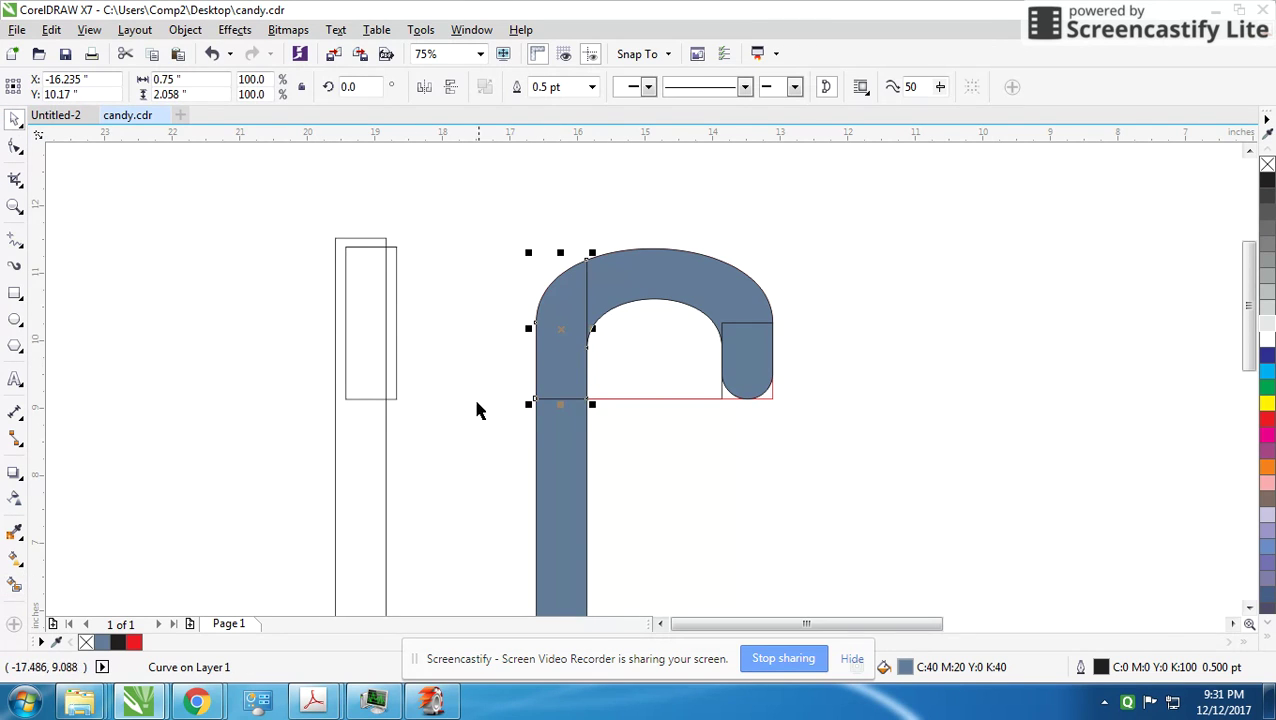
scroll(664, 393, down, 1)
scroll(664, 375, down, 1)
scroll(640, 390, up, 1)
shift+click(660, 298)
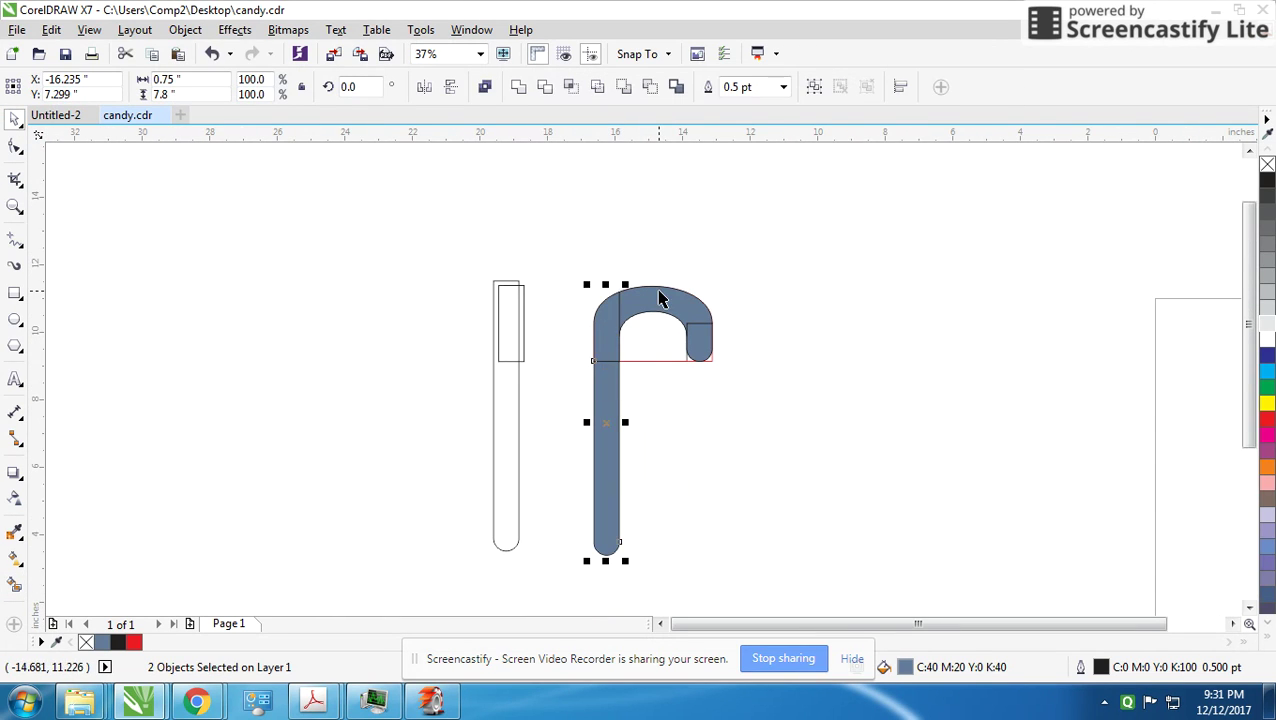
shift+click(695, 325)
shift+click(700, 345)
drag(700, 345, 952, 358)
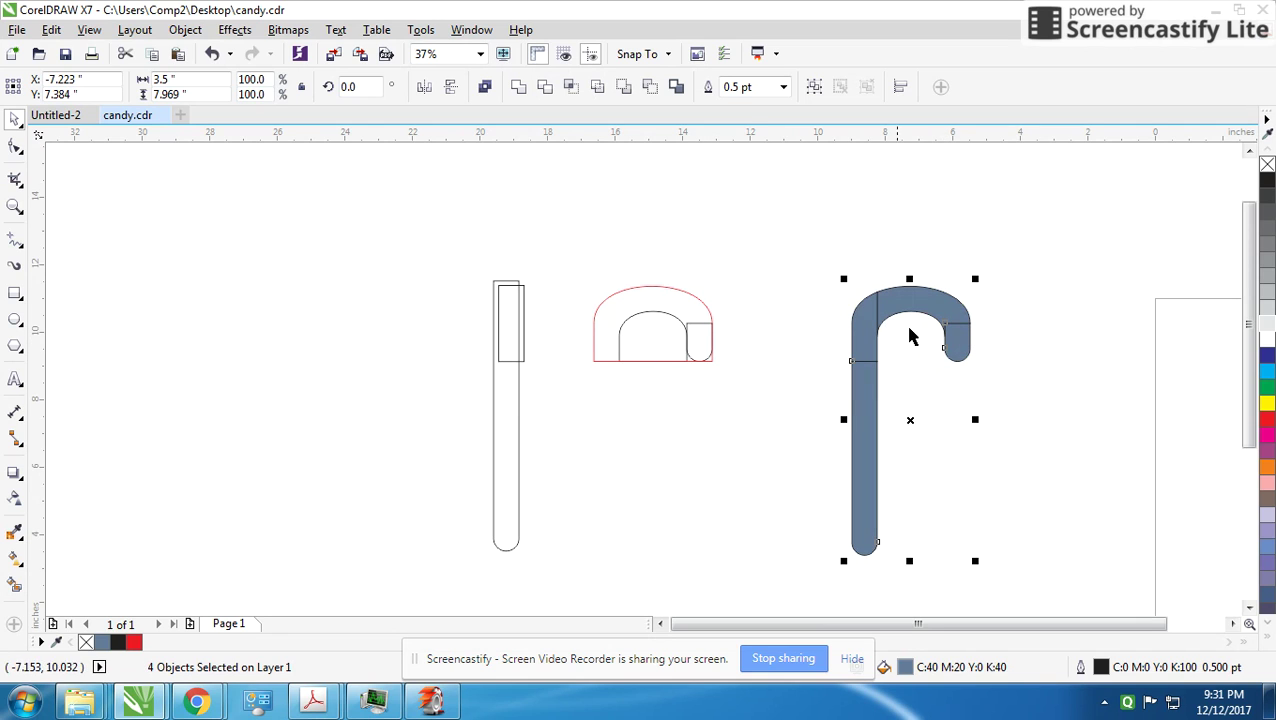
click(568, 88)
Step: Marquee-select and delete the leftover outline guides
click(733, 232)
scroll(644, 362, down, 2)
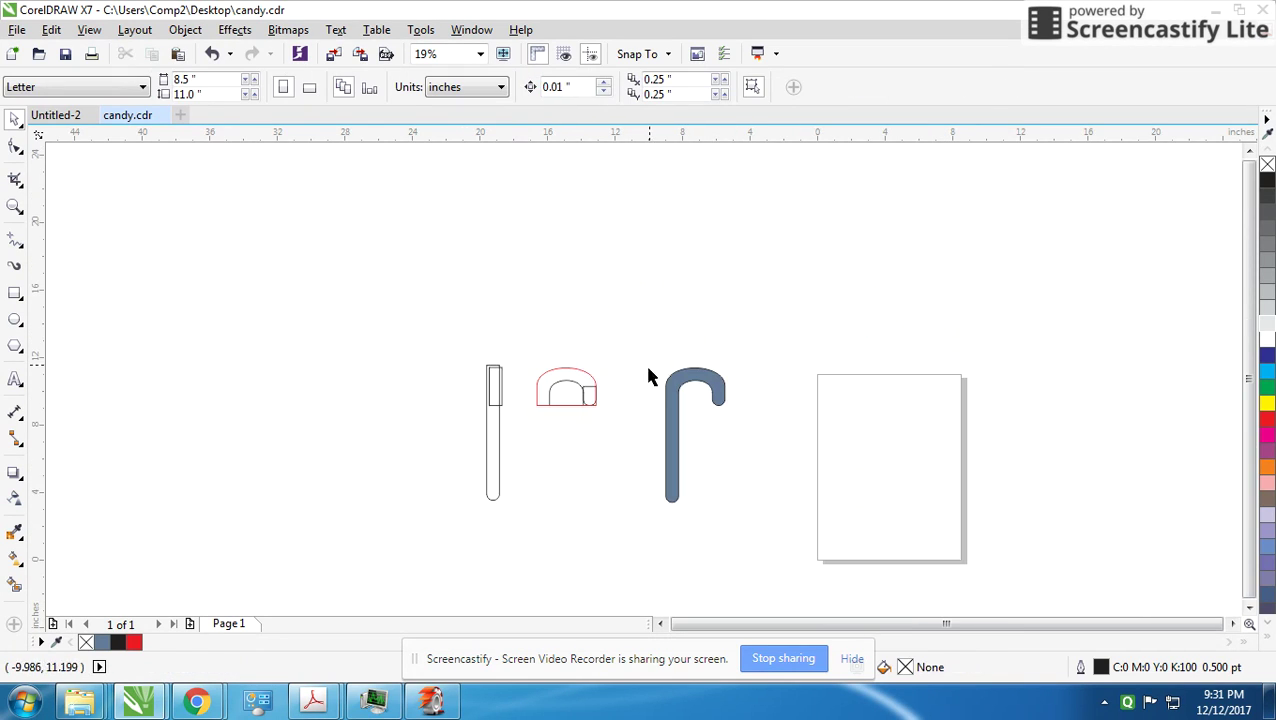
drag(652, 330, 417, 530)
key(Delete)
Step: Move the welded cane to the left, keeping its original height
drag(678, 418, 398, 282)
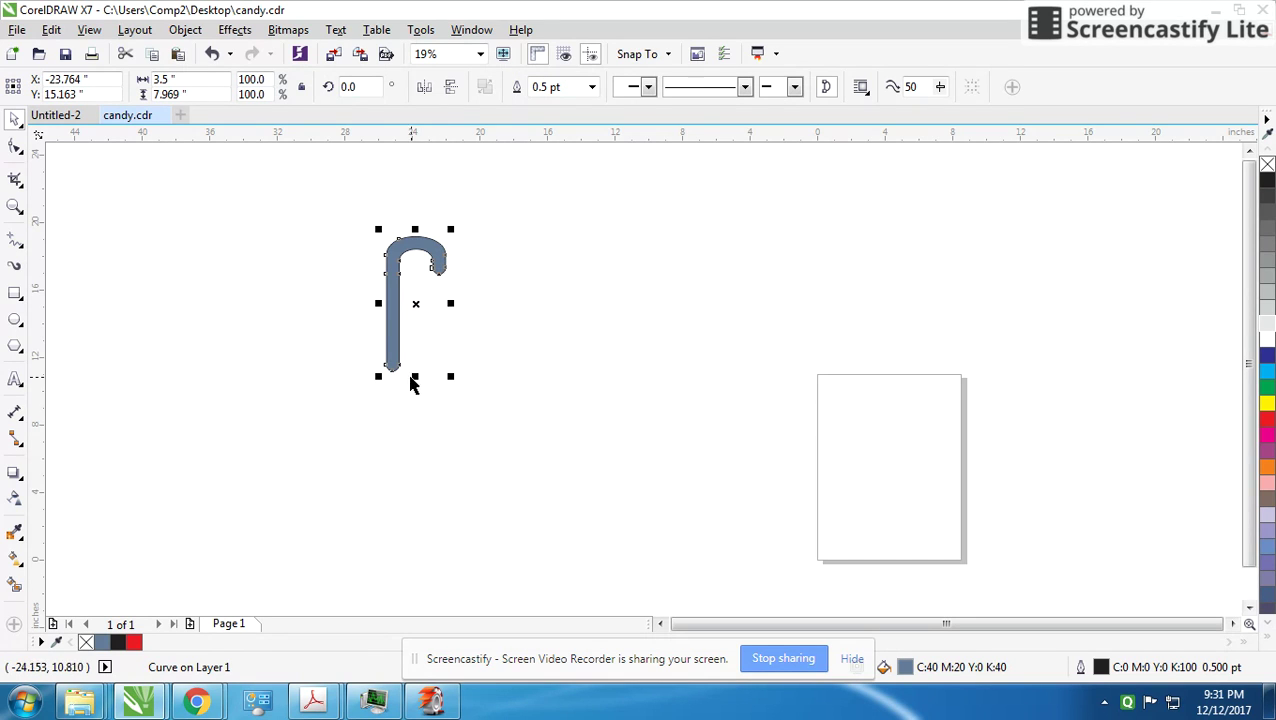
drag(413, 377, 421, 413)
scroll(643, 385, up, 2)
key(ctrl+z)
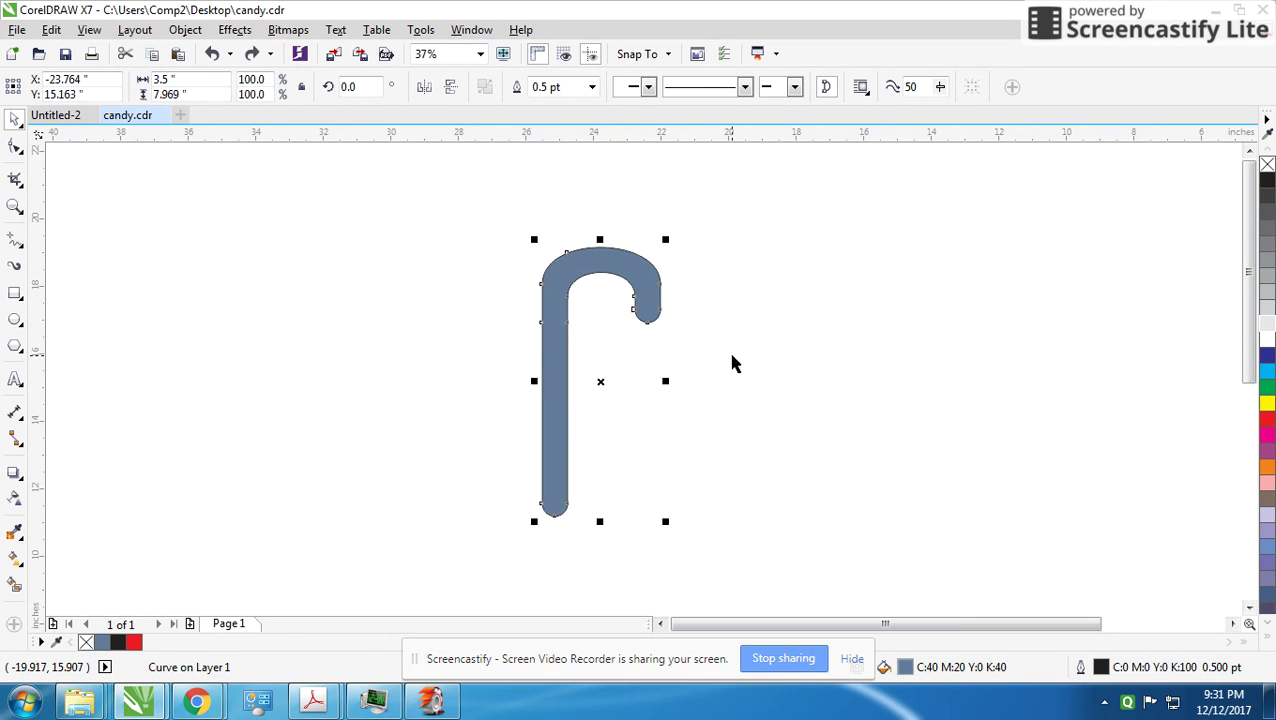
click(697, 367)
scroll(650, 368, down, 2)
scroll(639, 369, up, 2)
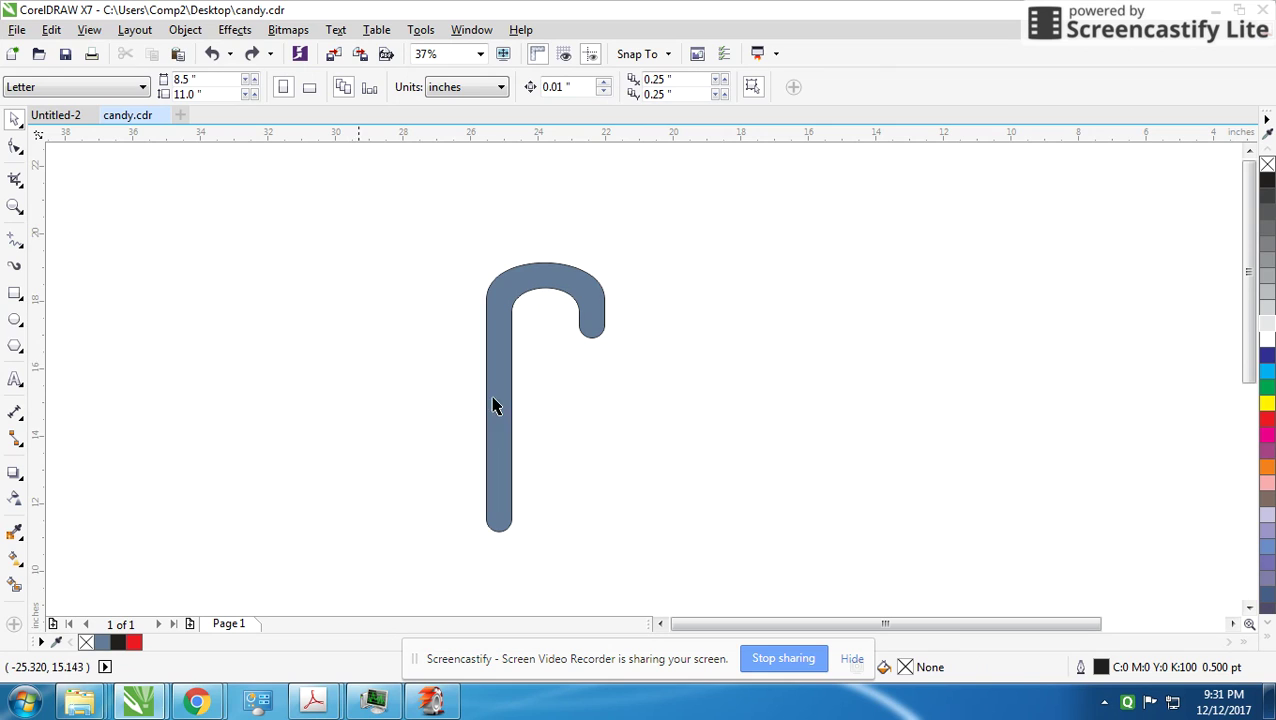
Step: Draw a tall thin strip beside the cane and remove the cane's blue-grey fill
click(15, 293)
drag(768, 314, 784, 518)
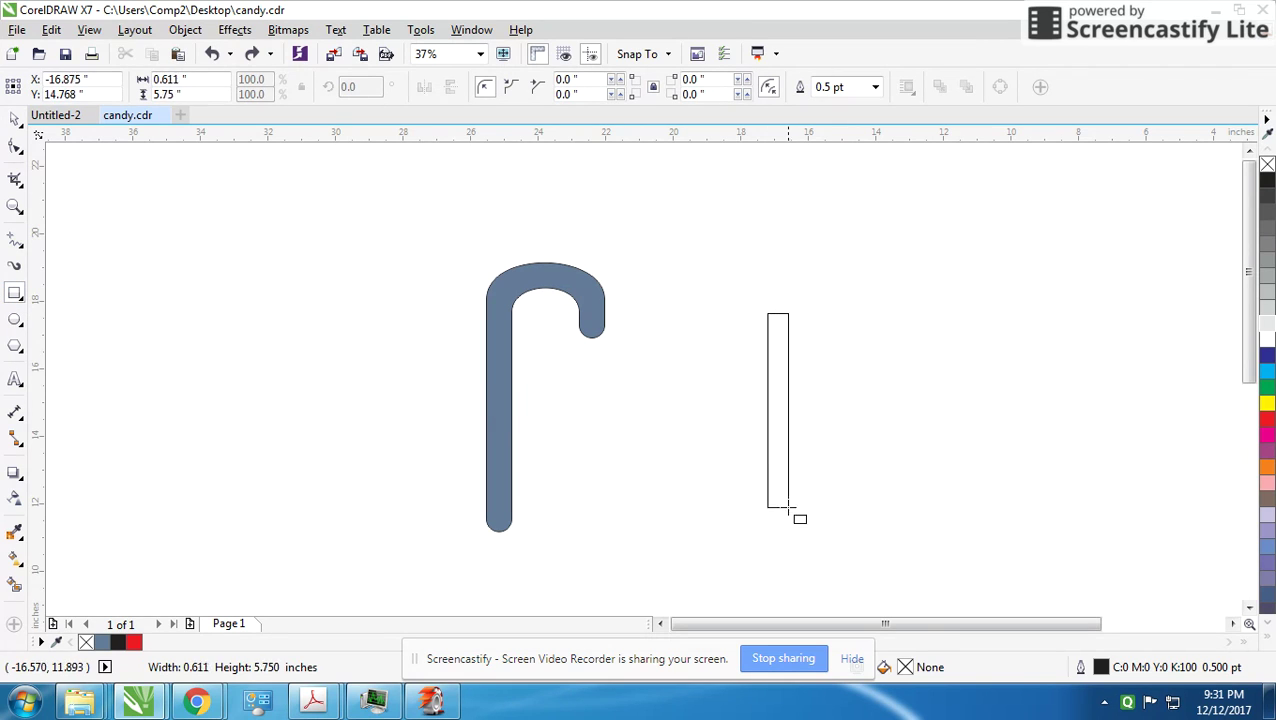
click(15, 119)
click(559, 274)
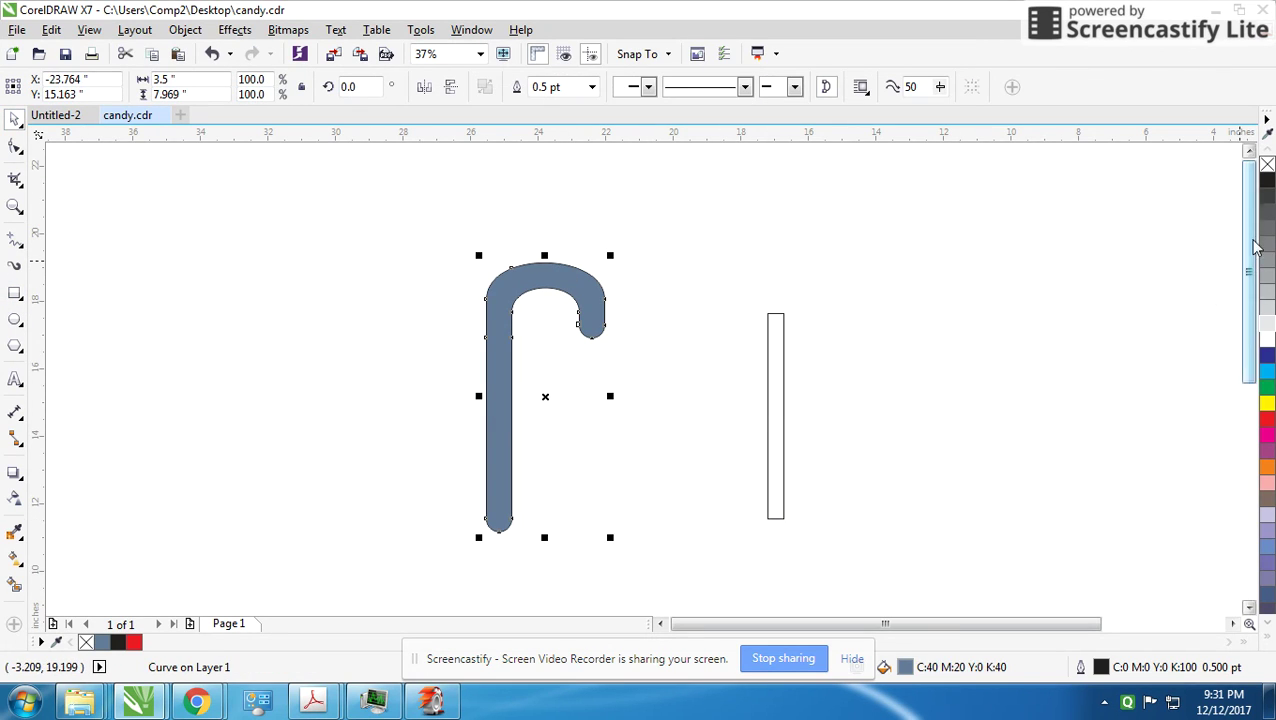
click(1267, 164)
click(812, 350)
Step: PowerClip the strip inside the cane, then edit the contents with the strip in rotation mode
click(775, 362)
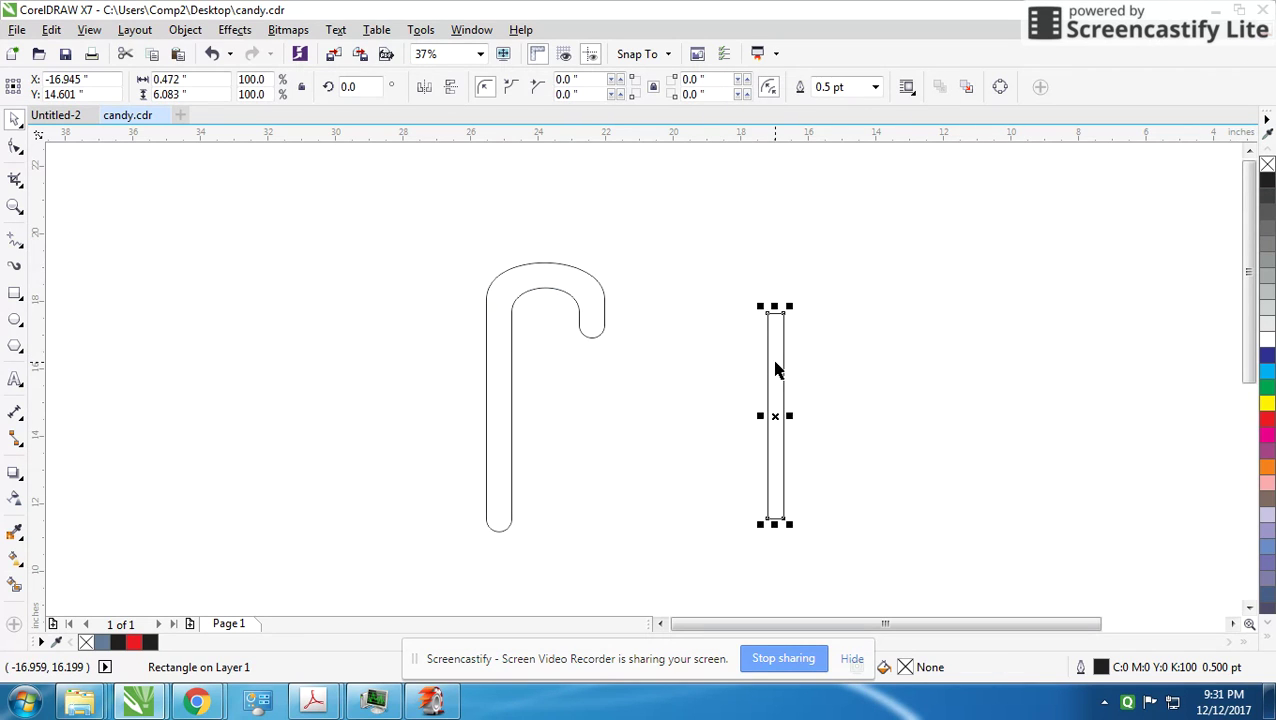
drag(775, 362, 507, 350)
click(567, 479)
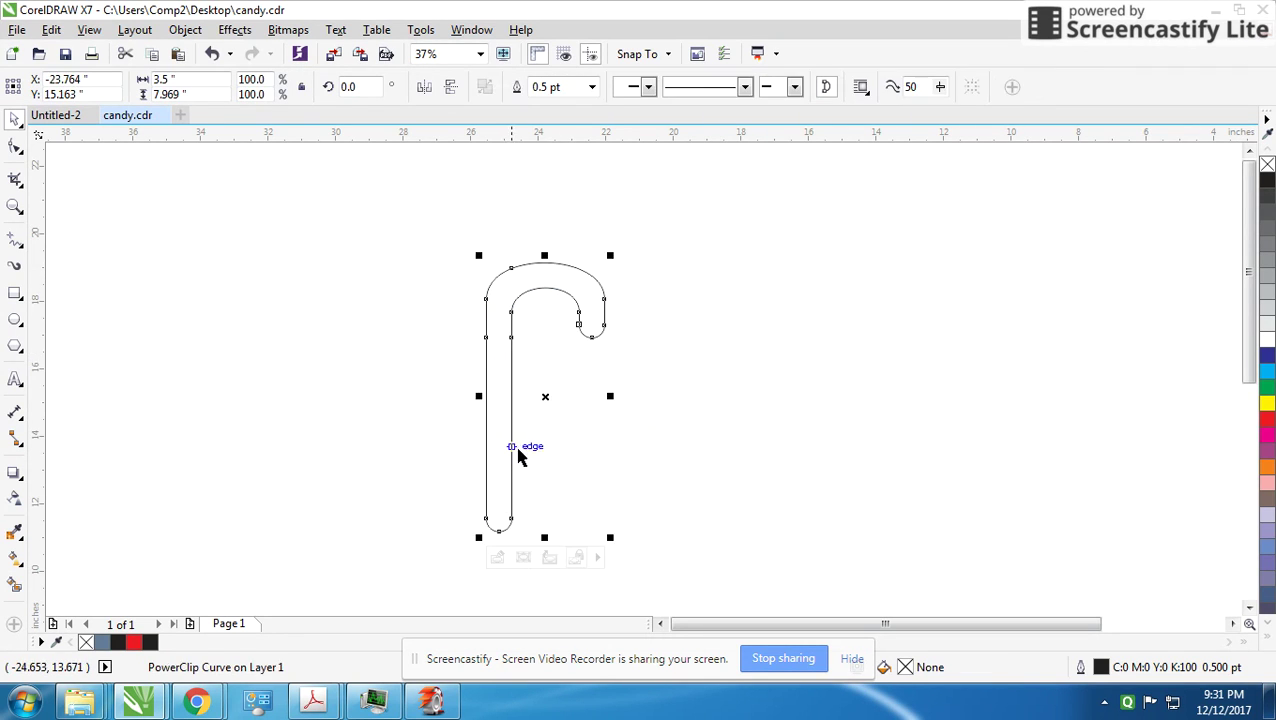
click(507, 403)
ctrl+click(550, 365)
Step: Turn the strip into a diagonal red stripe with no outline over the lower cane
drag(530, 284, 470, 320)
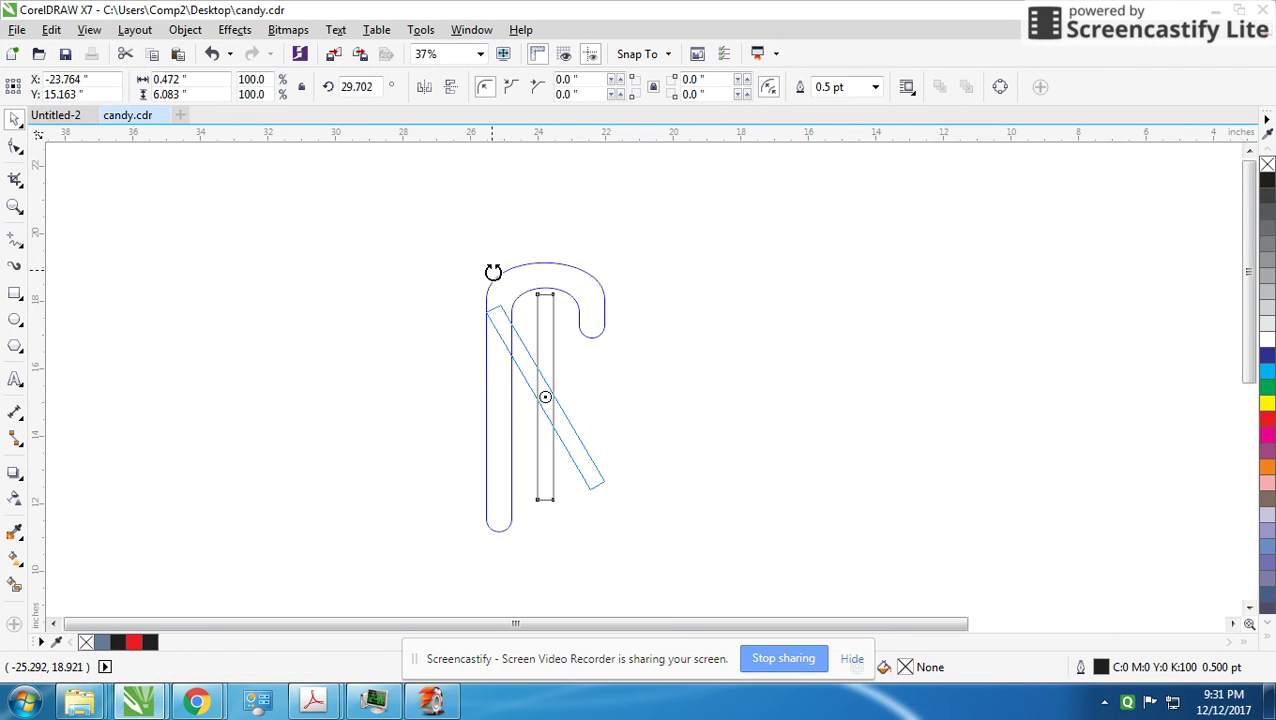
drag(515, 367, 479, 471)
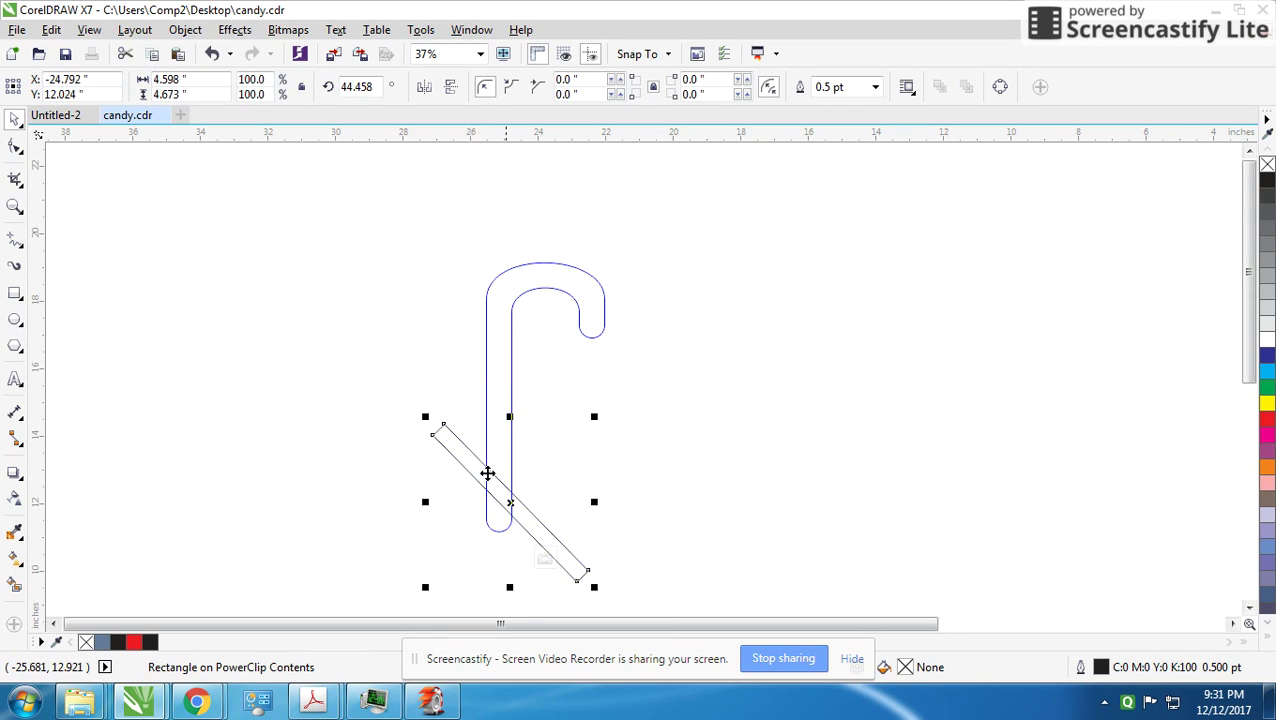
click(1267, 420)
right_click(1267, 163)
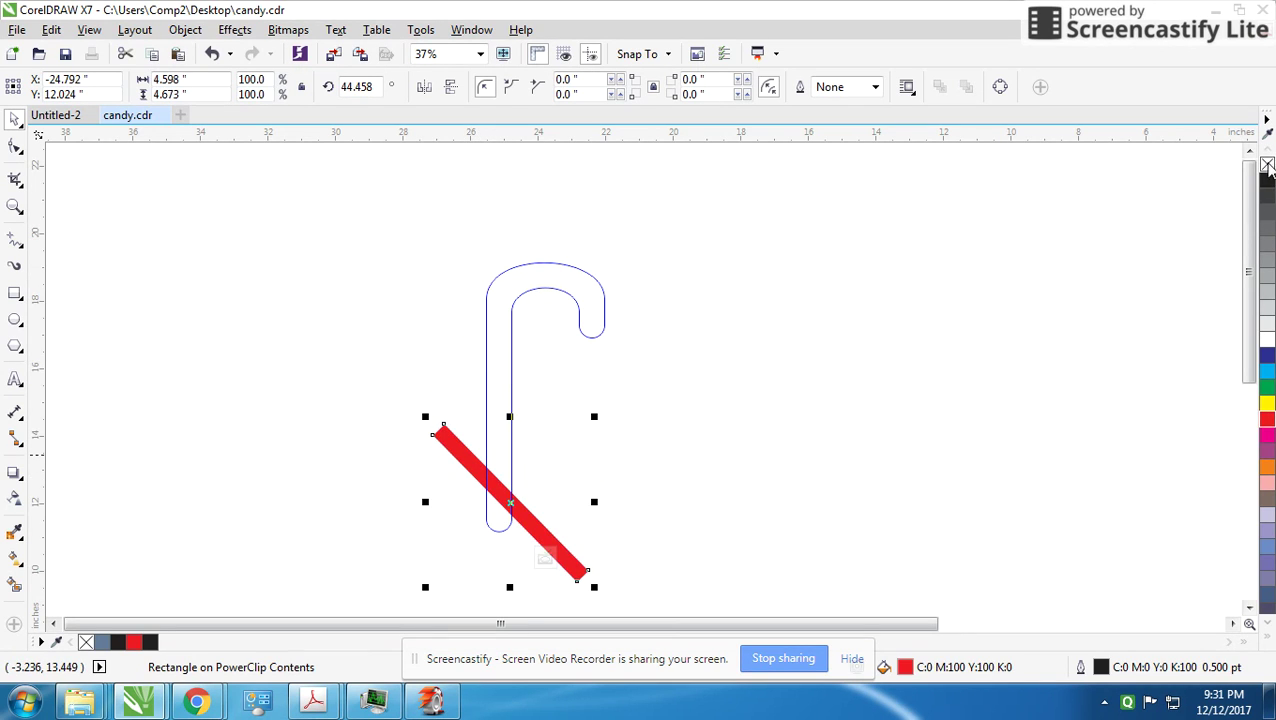
Step: Duplicate the red stripe upward into several evenly spaced stripes
click(567, 556)
drag(575, 570, 579, 524)
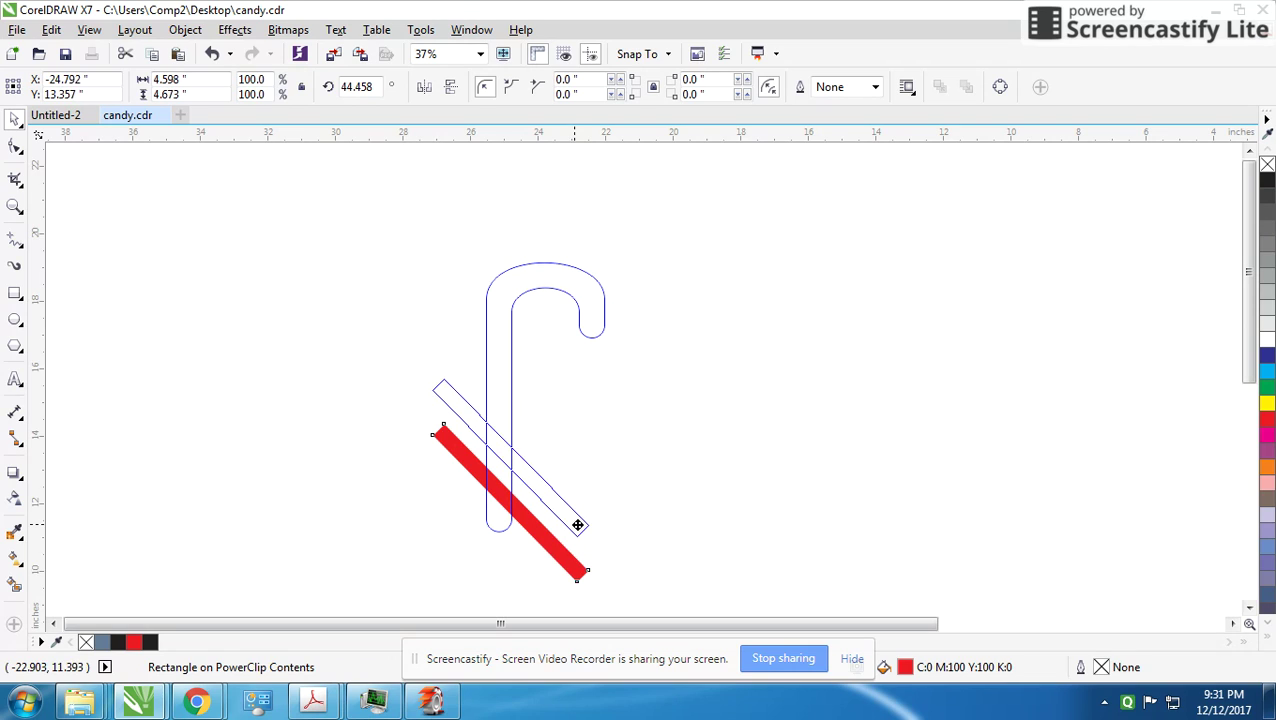
key(ctrl+d)
key(ctrl+d)
key(ctrl+d)
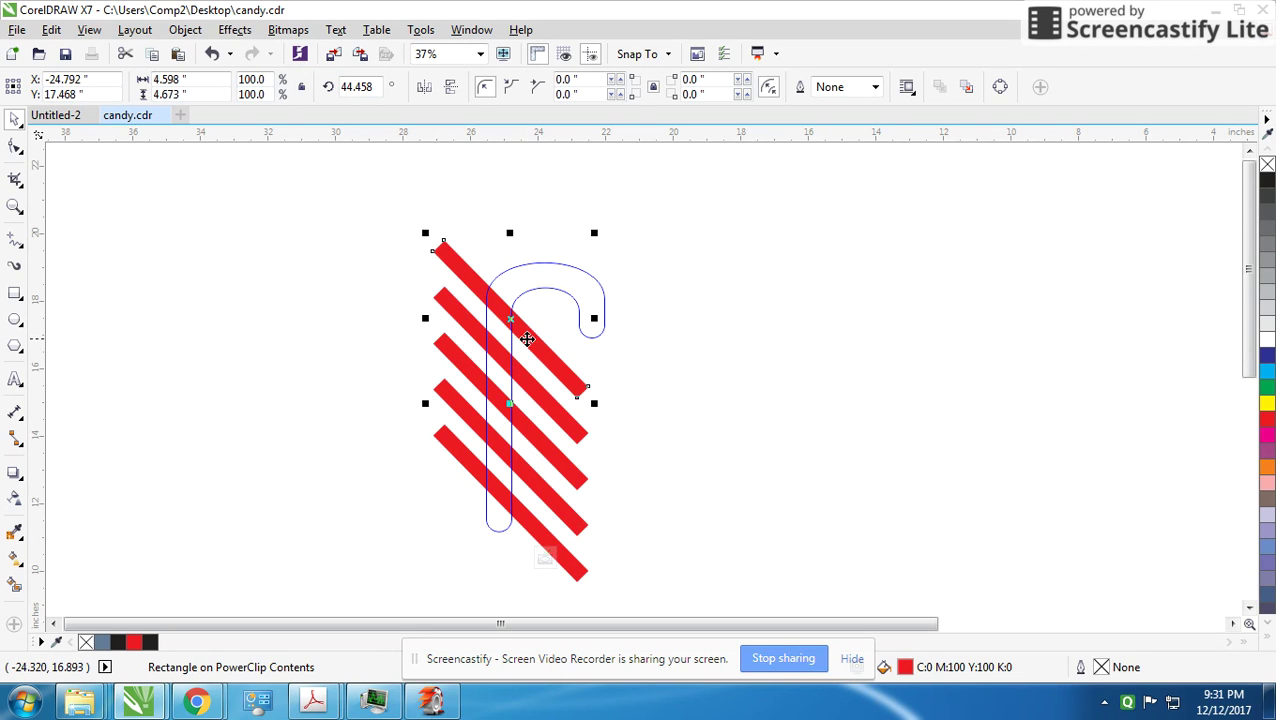
key(ctrl+d)
Step: Tilt and move the top stripe right so it follows the hook
click(559, 333)
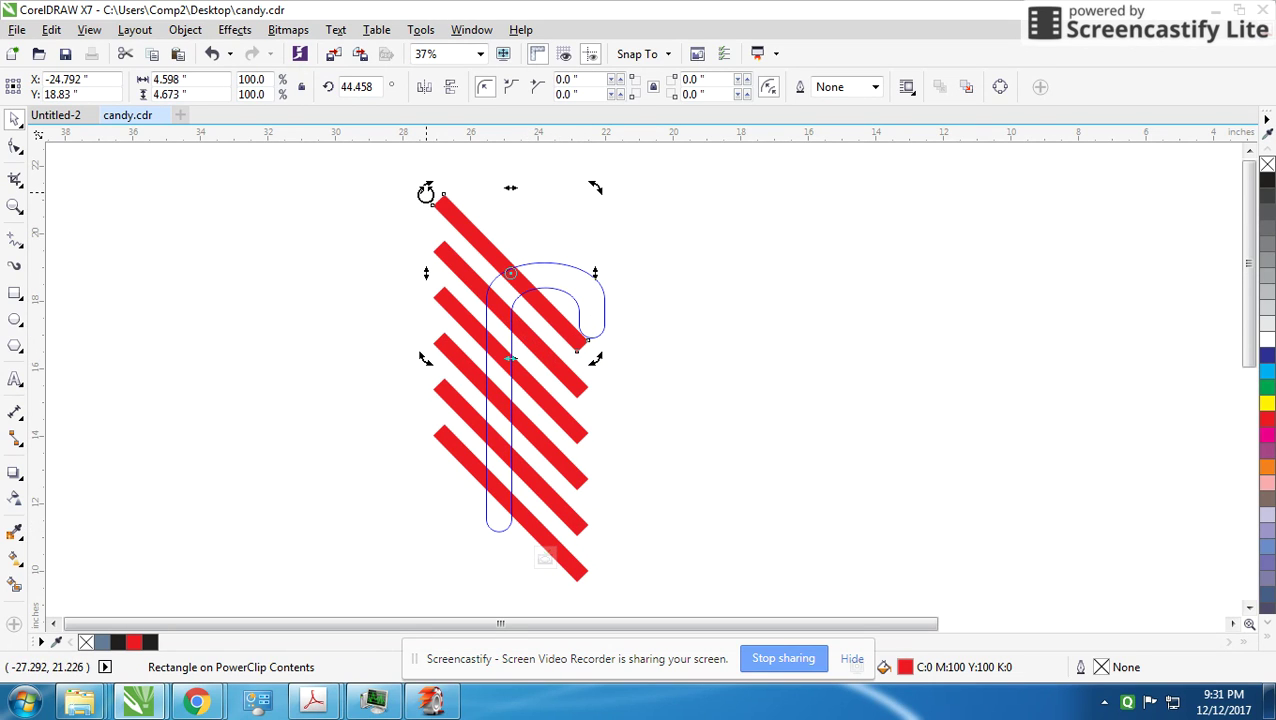
drag(429, 187, 437, 197)
mouse_move(502, 262)
mouse_down()
mouse_move(550, 262)
mouse_move(551, 233)
mouse_up()
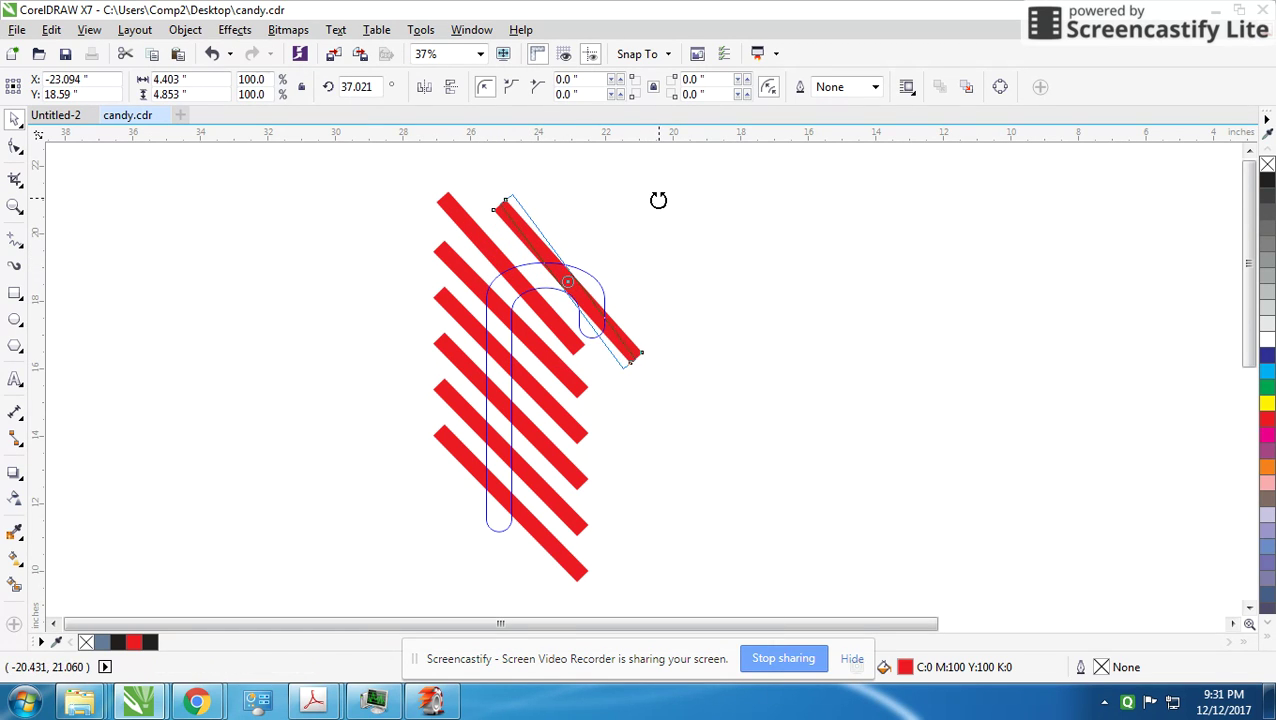
drag(647, 195, 660, 201)
scroll(647, 384, up, 1)
scroll(642, 399, up, 1)
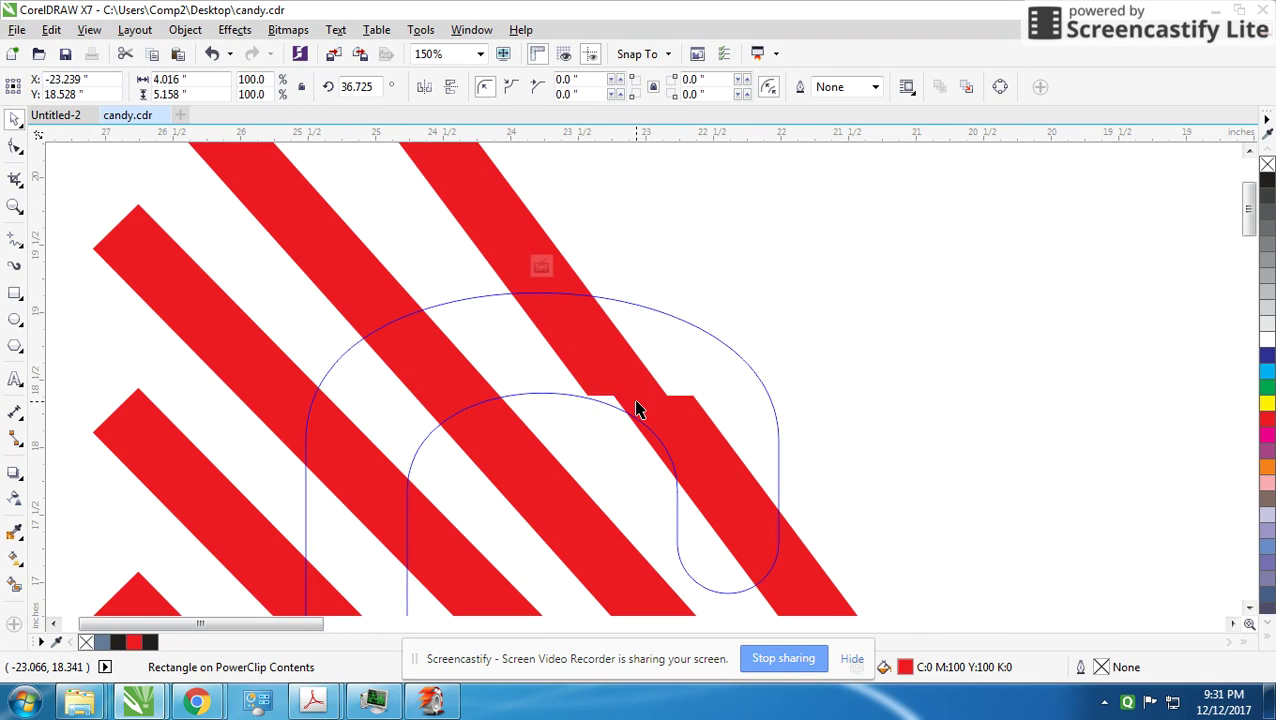
Step: Reposition the remaining stripes along the cane and finish editing the PowerClip
drag(642, 399, 796, 417)
scroll(796, 417, down, 2)
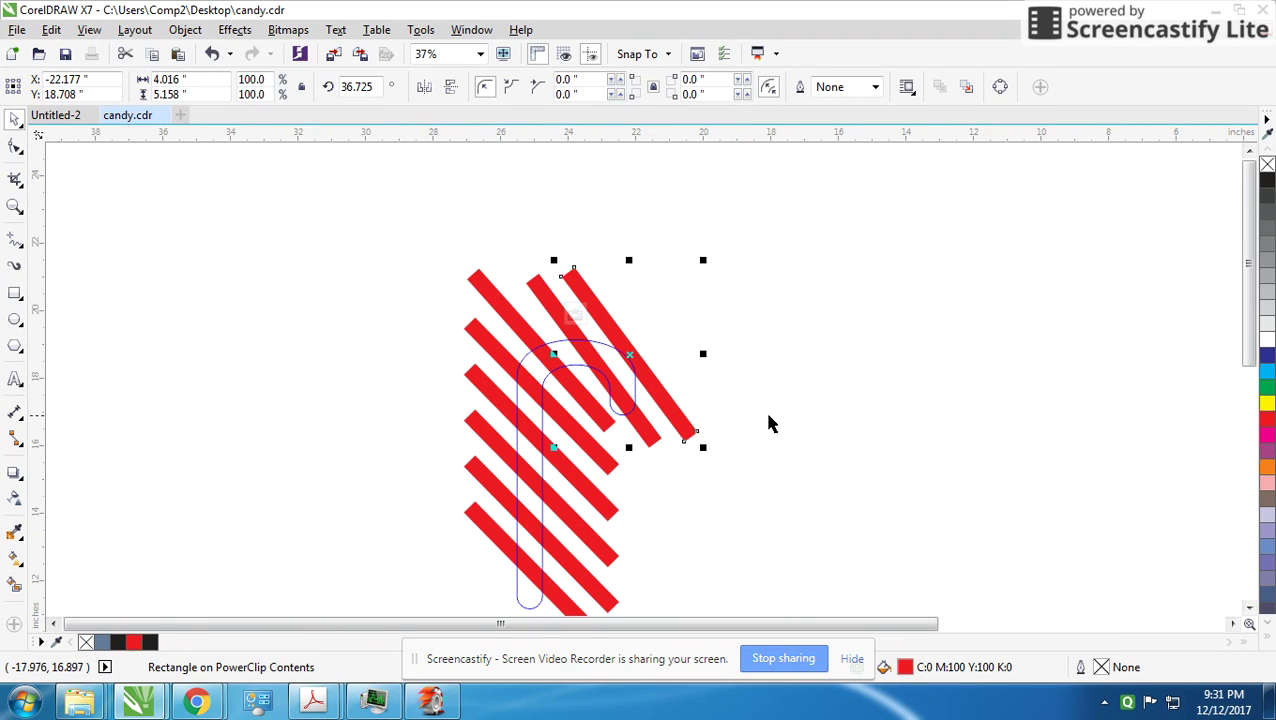
scroll(672, 507, up, 1)
scroll(638, 387, up, 1)
drag(666, 407, 584, 484)
scroll(650, 379, down, 1)
scroll(792, 327, down, 1)
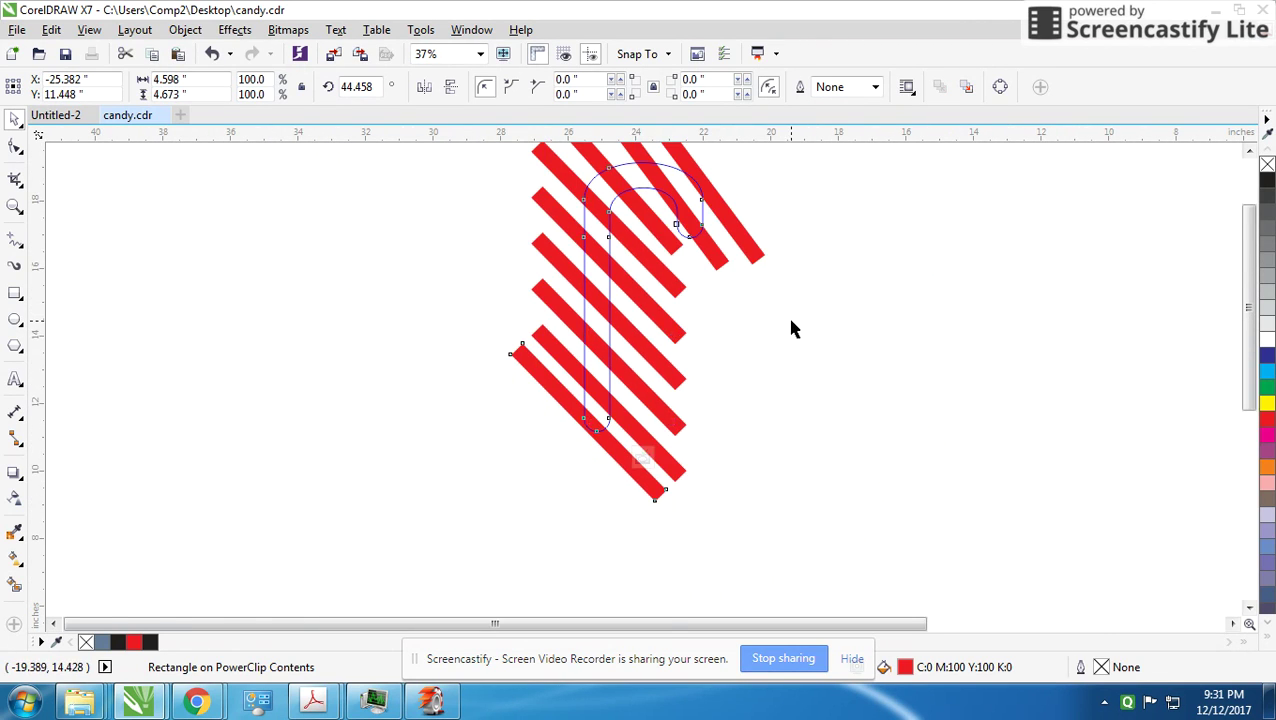
ctrl+click(665, 263)
scroll(665, 263, up, 1)
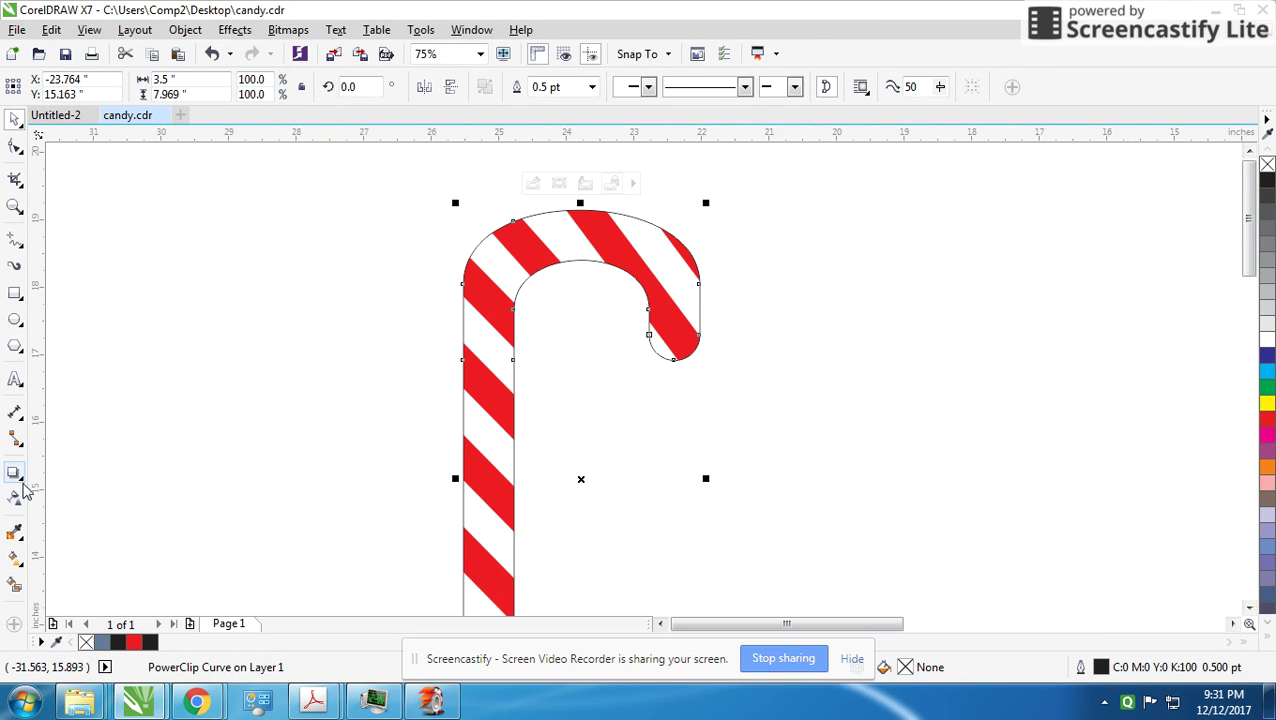
Step: Apply a 4-step inside contour to the candy cane
click(22, 483)
click(43, 490)
click(433, 87)
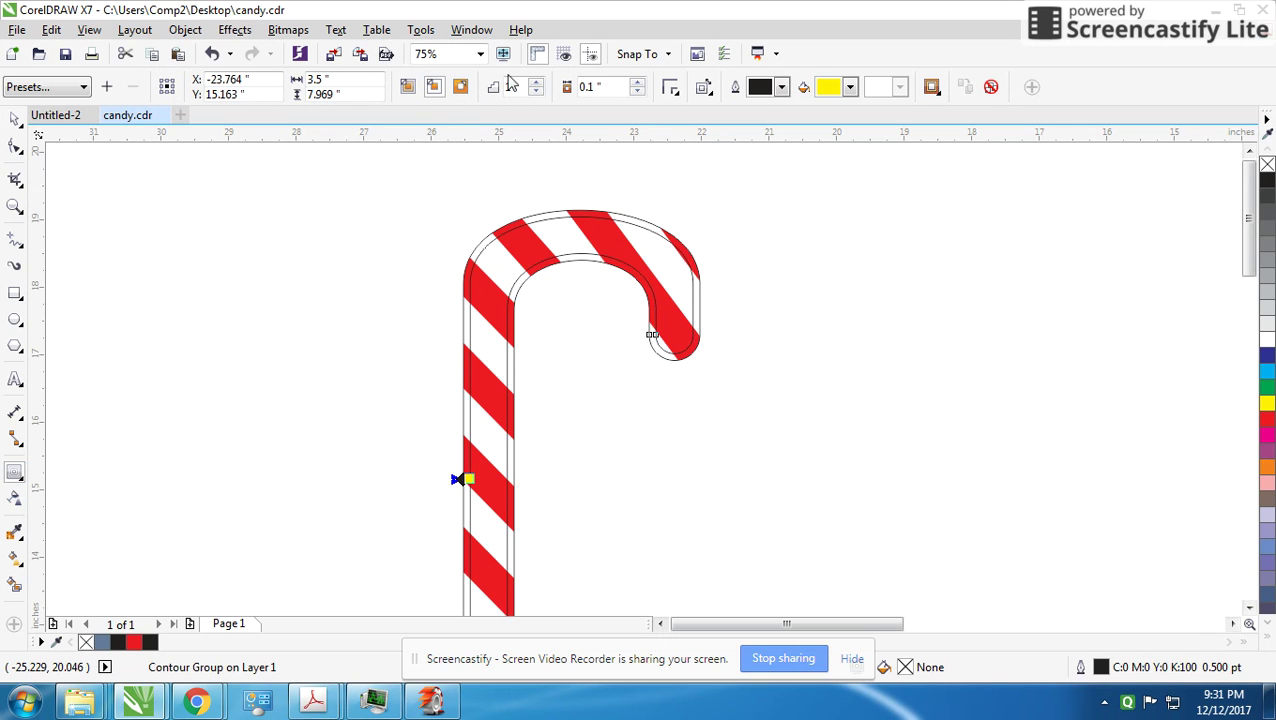
click(537, 83)
click(537, 83)
click(537, 83)
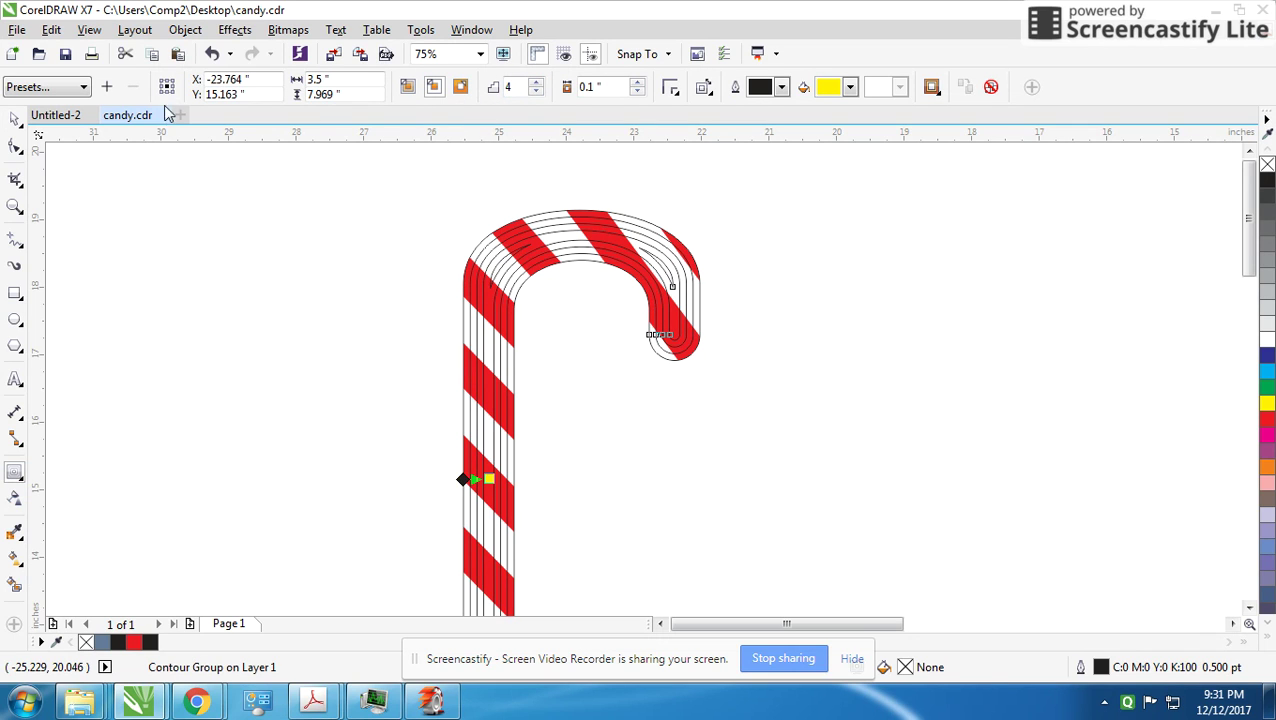
Step: Break the contour apart and make its lines 3.0 pt light grey
click(13, 120)
scroll(650, 350, up, 1)
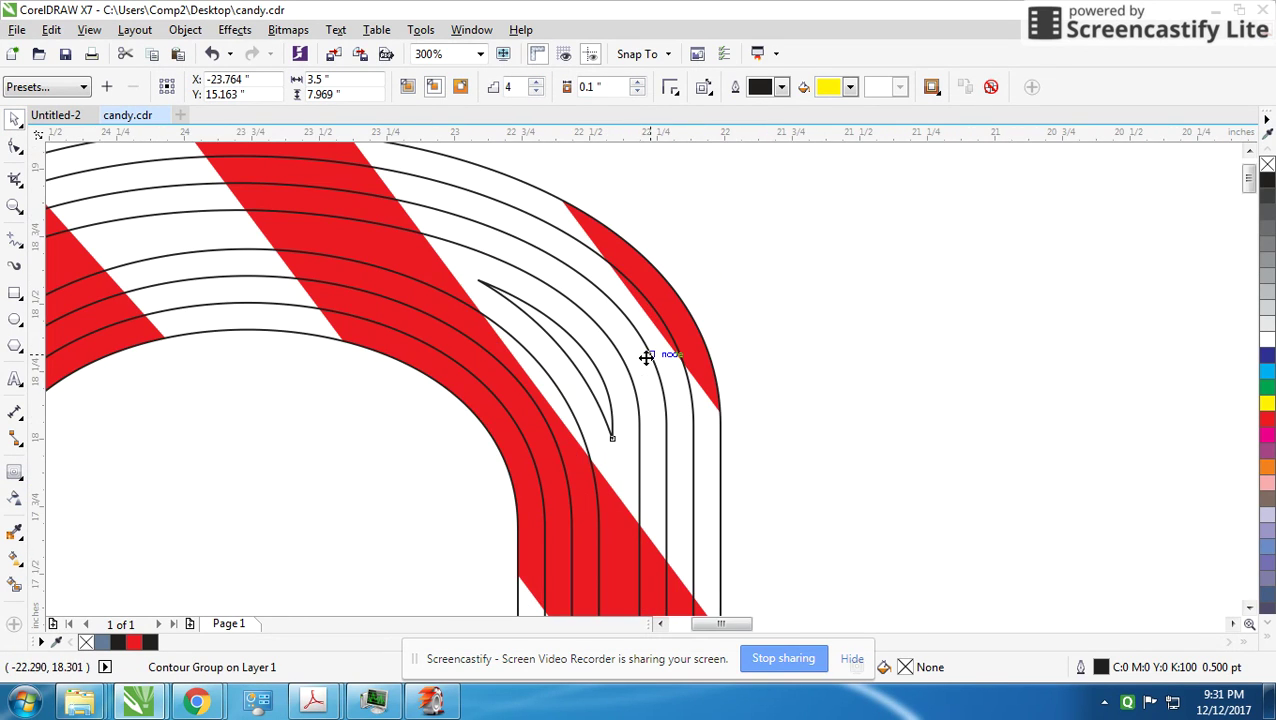
right_click(647, 357)
click(665, 383)
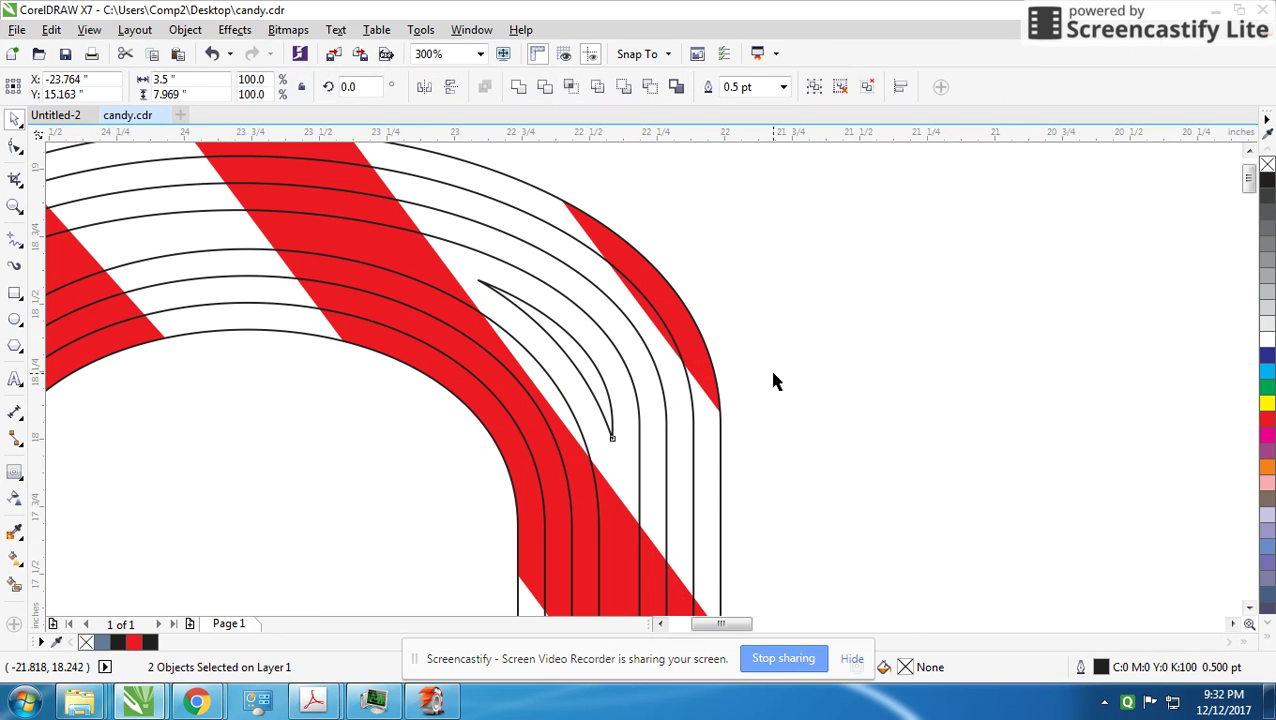
click(648, 316)
click(558, 87)
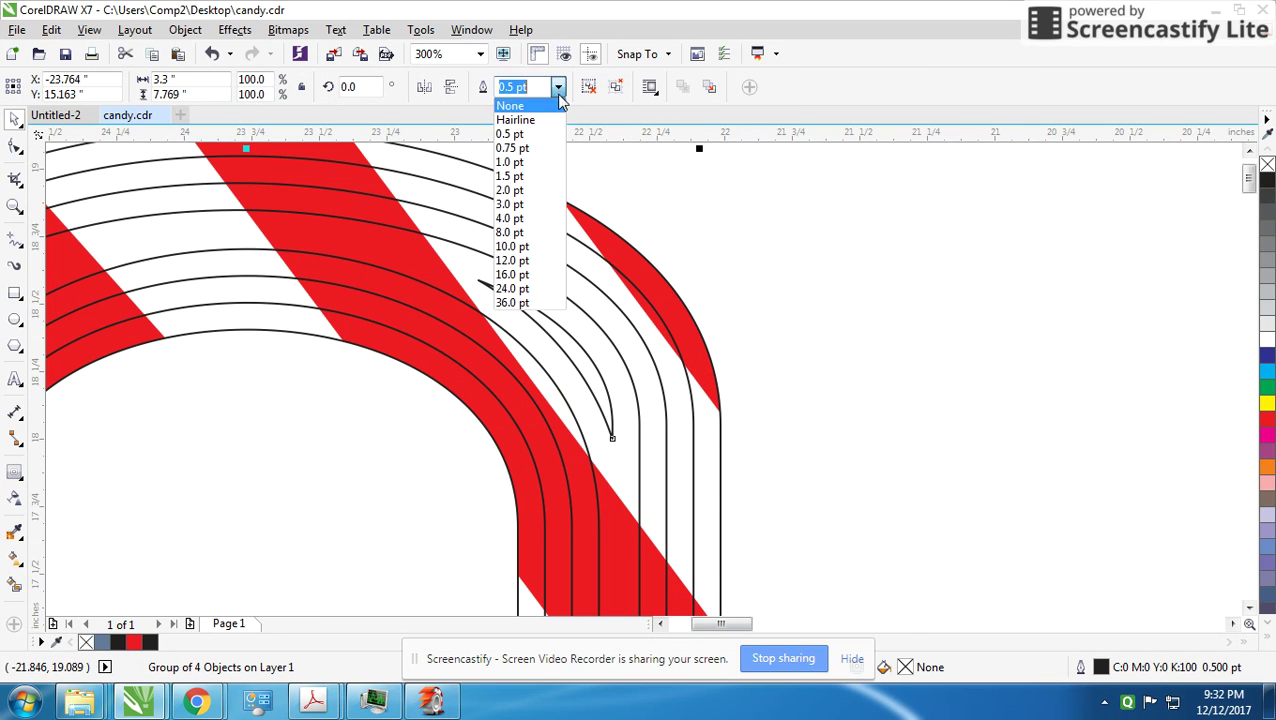
click(531, 204)
right_click(1266, 324)
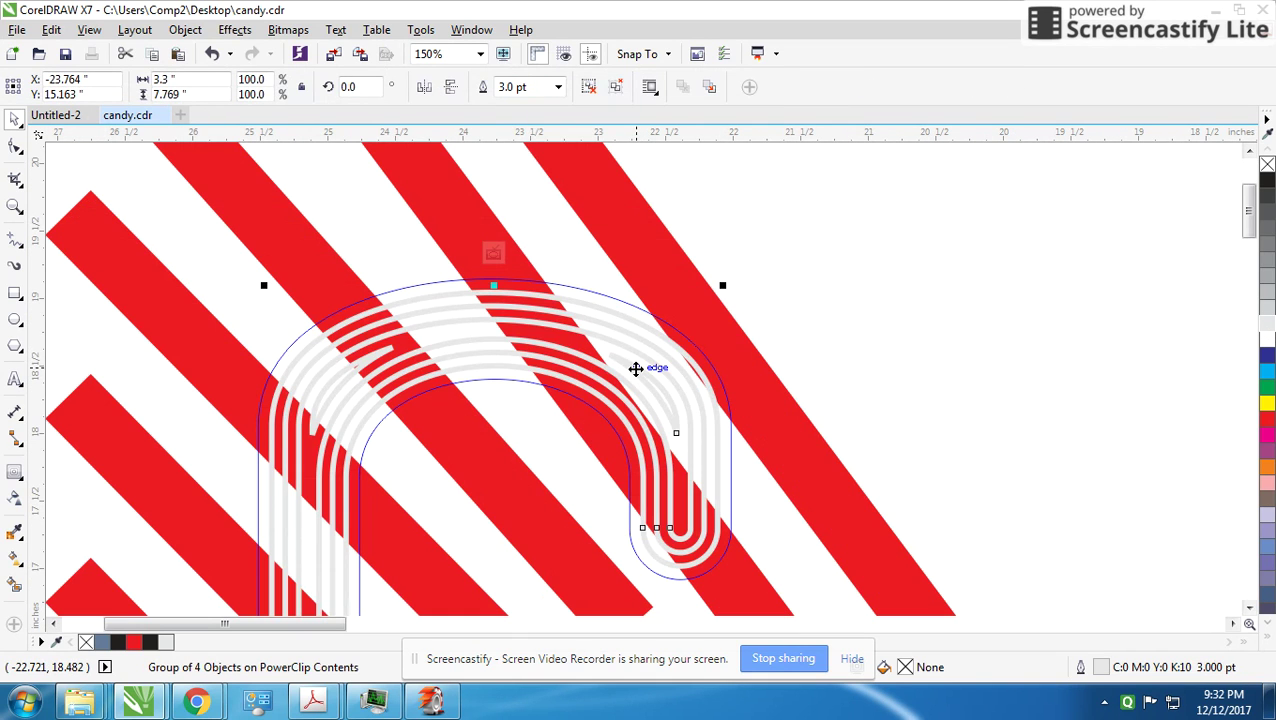
Step: Place the grey lines behind the red stripes inside the PowerClip with uniform transparency
key(shift+Page_Down)
key(F4)
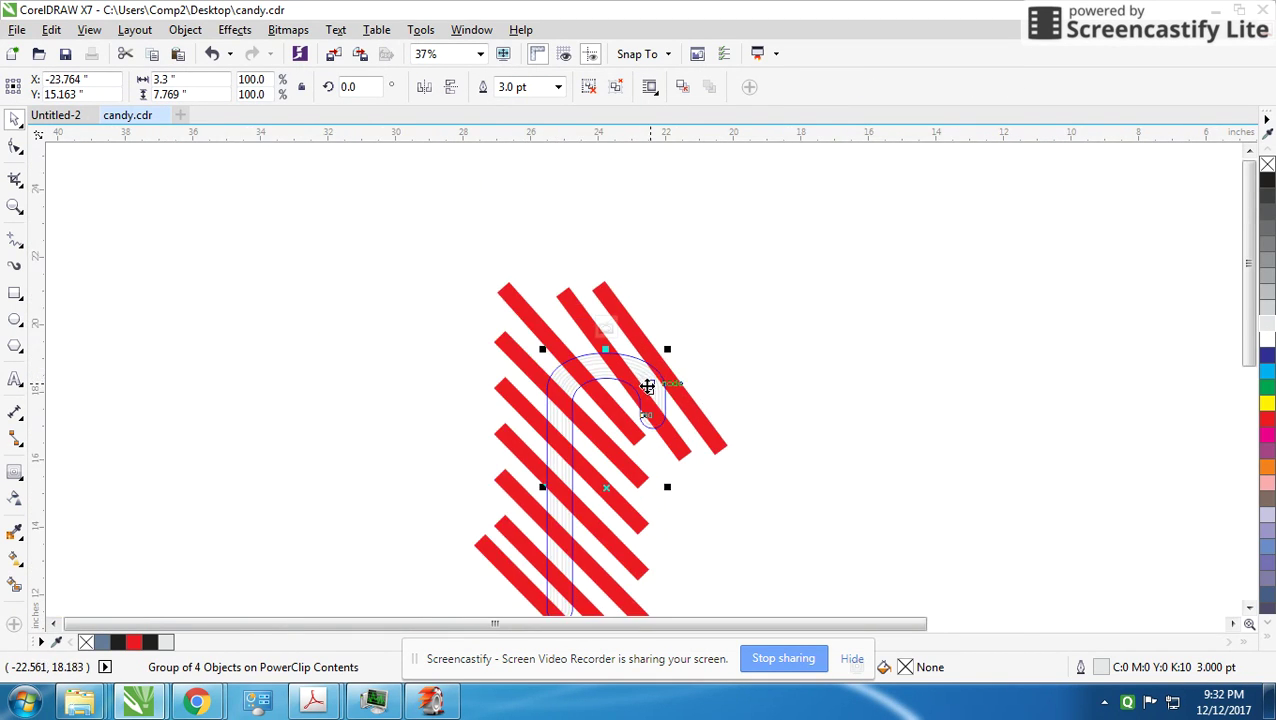
scroll(645, 387, up, 2)
click(8, 474)
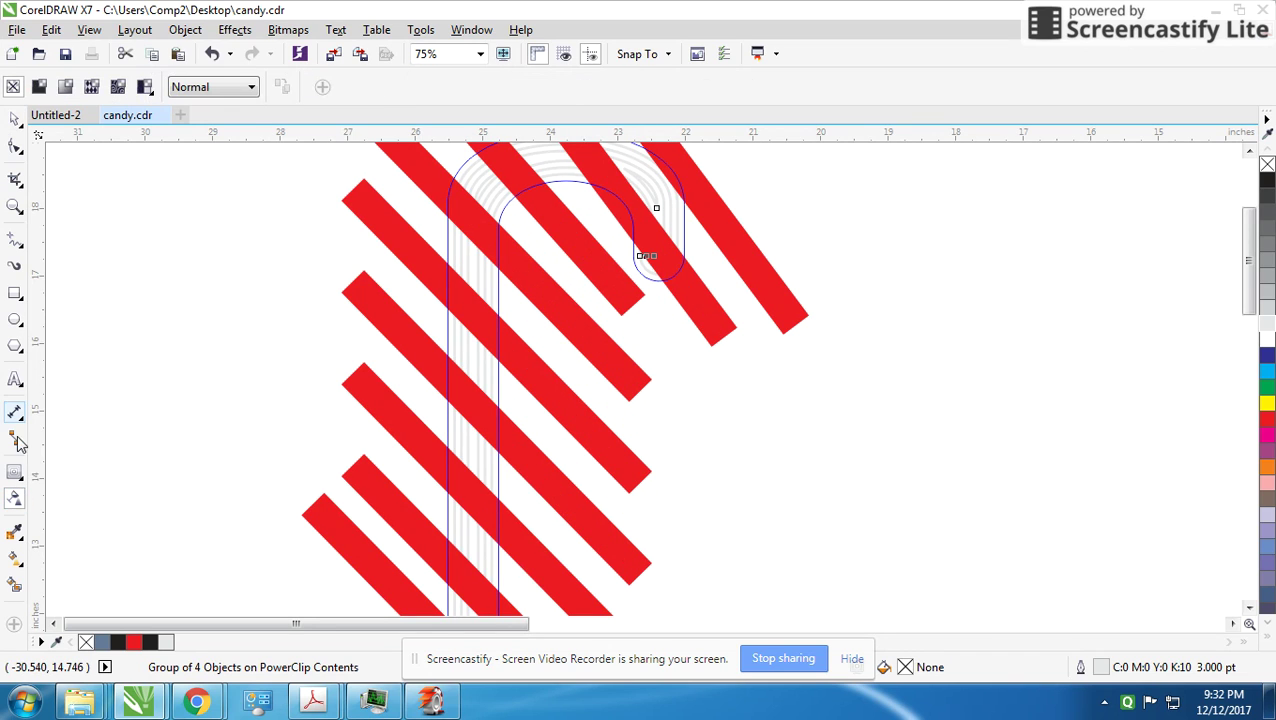
click(39, 87)
click(15, 120)
Step: Remove the candy cane's black outline and reposition it on the canvas
ctrl+click(809, 254)
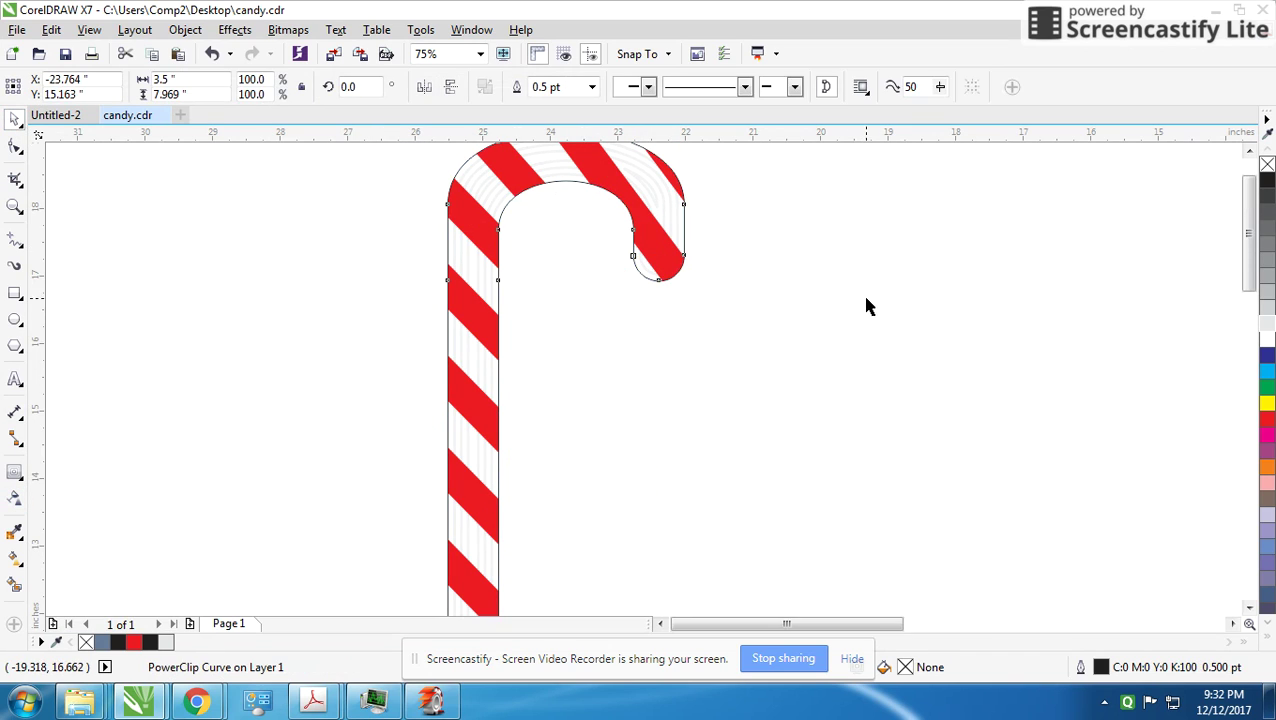
scroll(643, 387, down, 2)
scroll(645, 387, down, 2)
scroll(632, 385, up, 1)
click(561, 287)
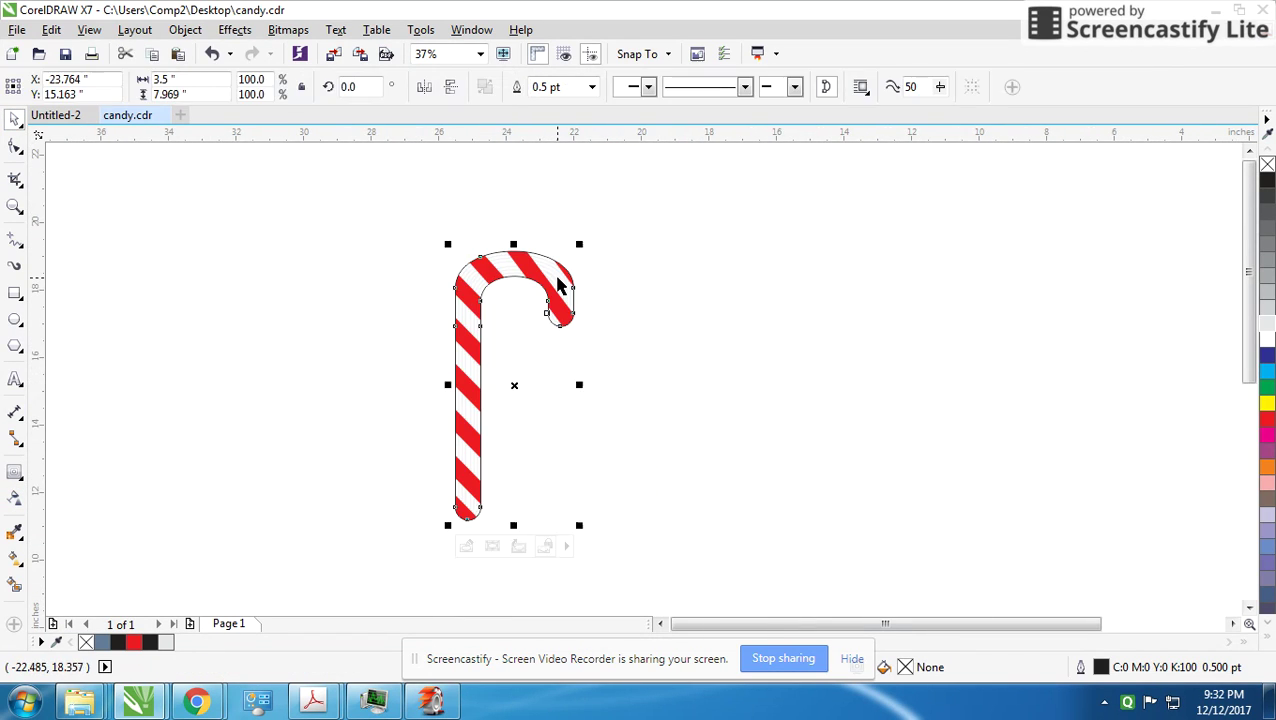
right_click(1267, 165)
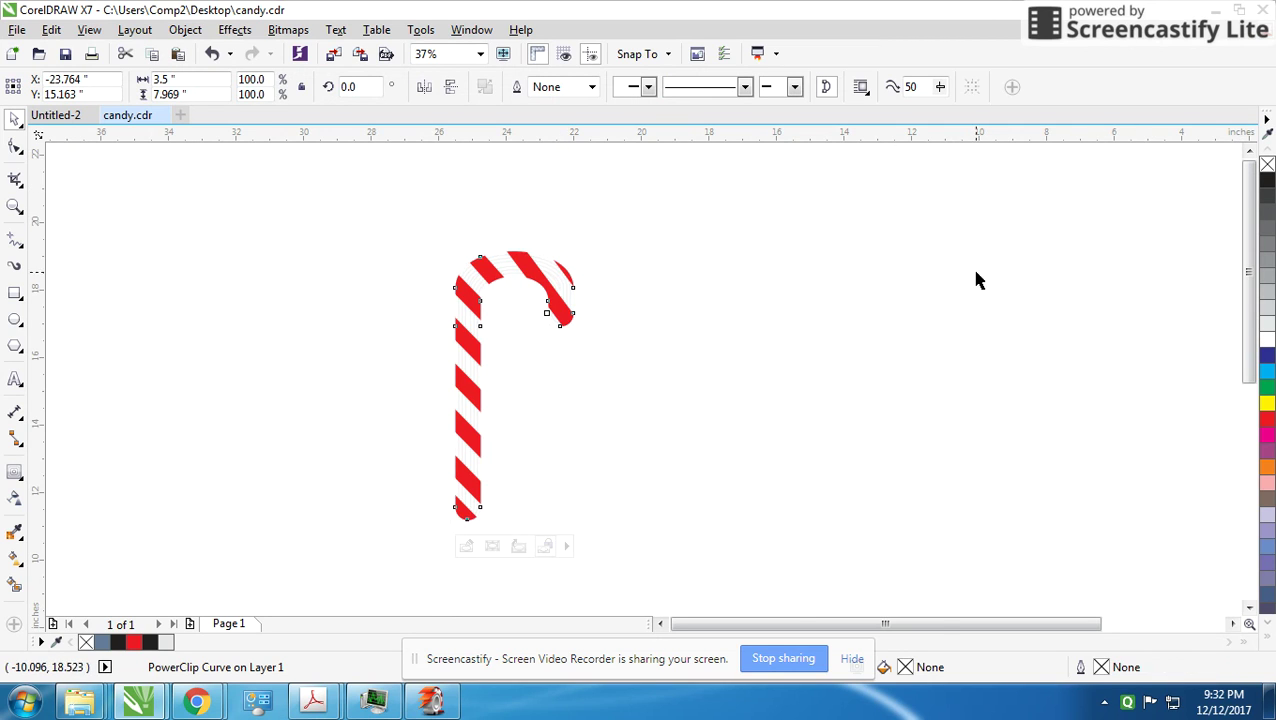
click(975, 272)
scroll(689, 388, down, 2)
scroll(430, 397, up, 1)
drag(207, 241, 402, 321)
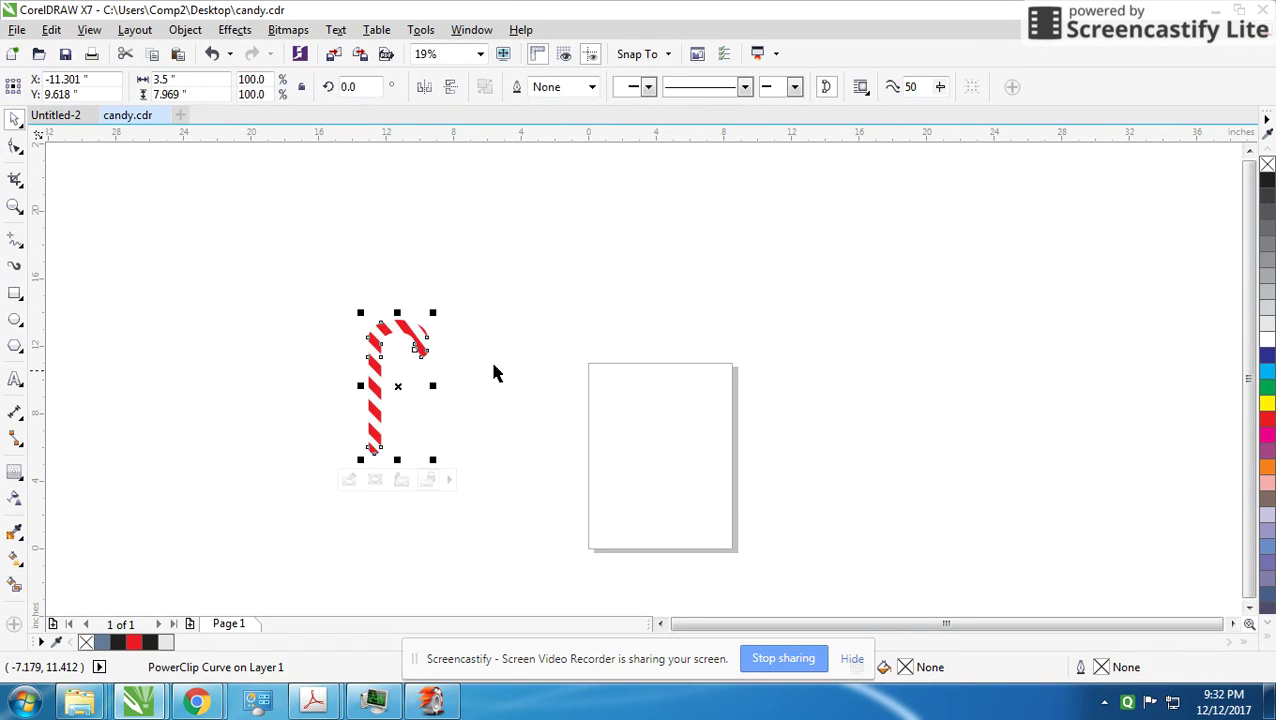
scroll(645, 387, up, 1)
Step: Draw a four-segment wavy S-shaped curve with the Pen tool on the blank canvas
click(24, 247)
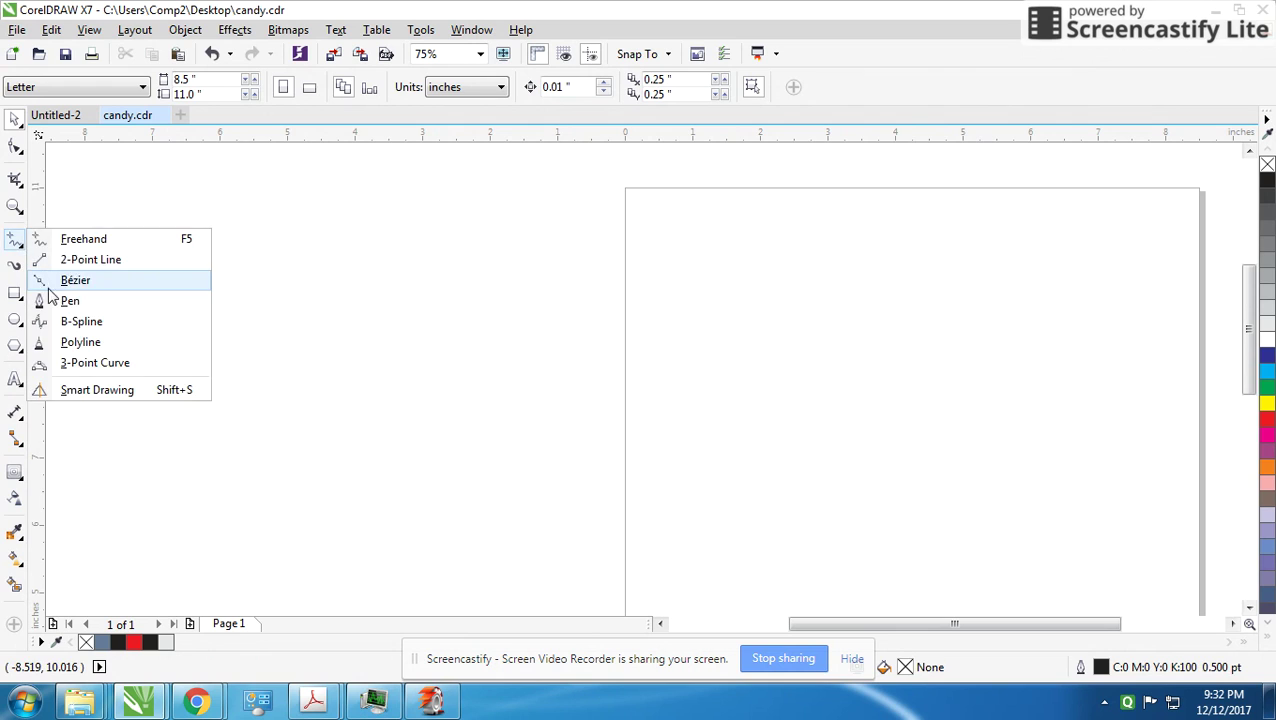
click(70, 299)
drag(178, 313, 210, 318)
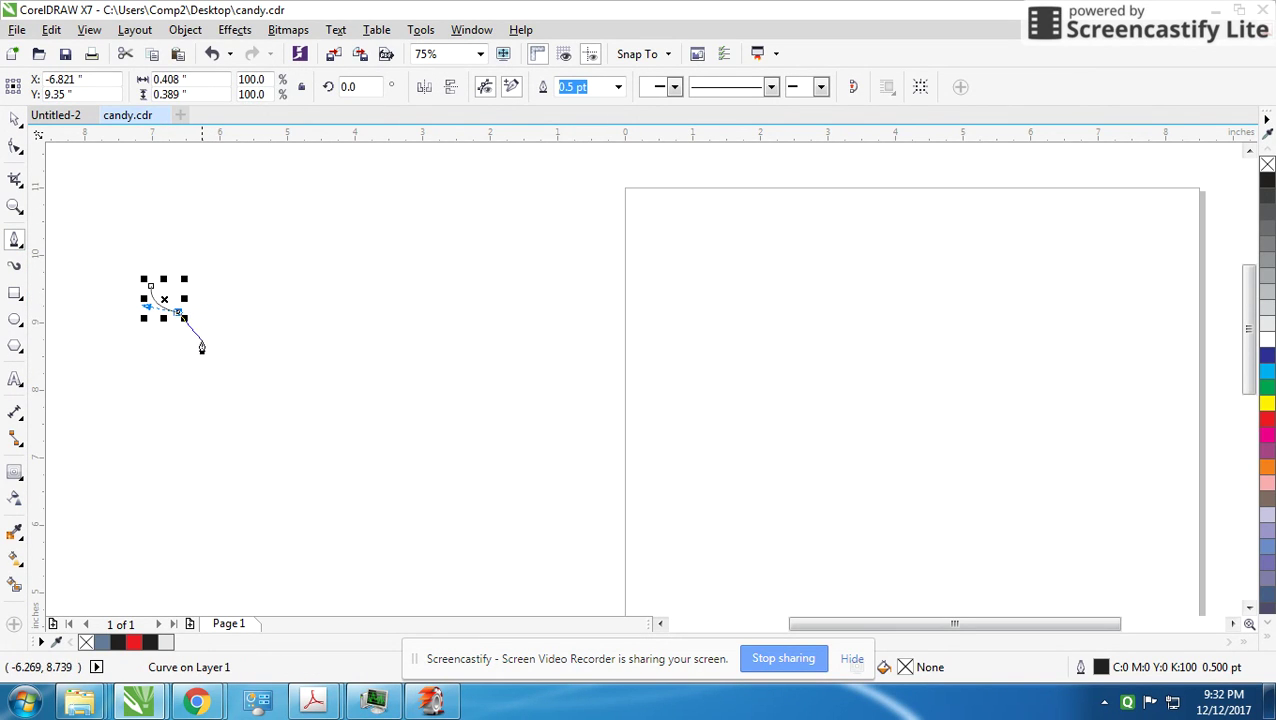
drag(190, 343, 214, 348)
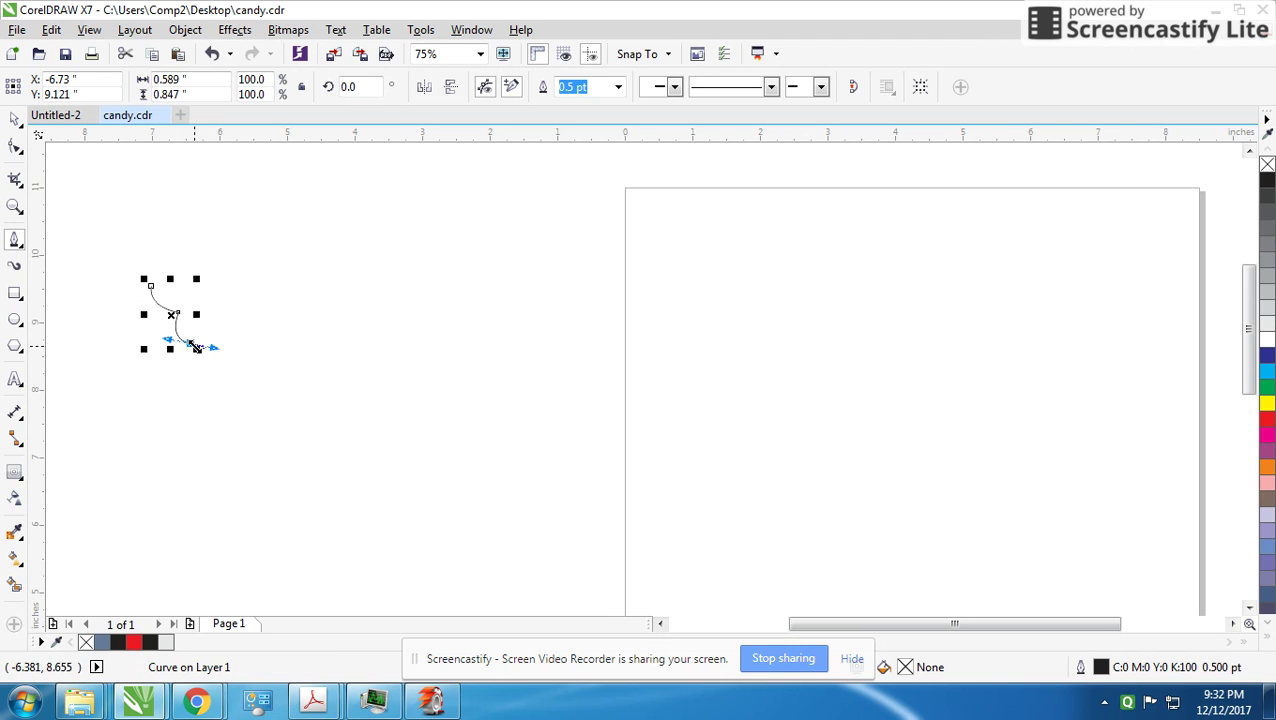
scroll(193, 350, up, 2)
mouse_move(620, 388)
mouse_down()
mouse_move(717, 399)
mouse_move(743, 426)
mouse_up()
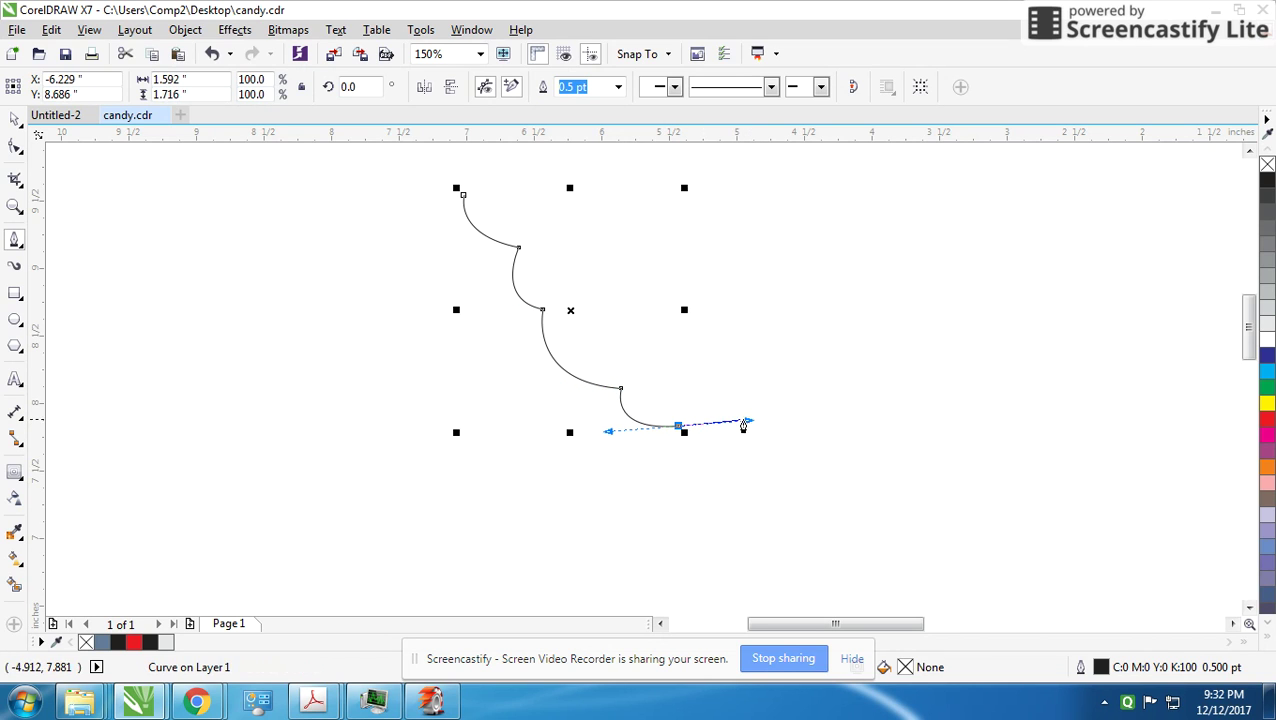
click(15, 119)
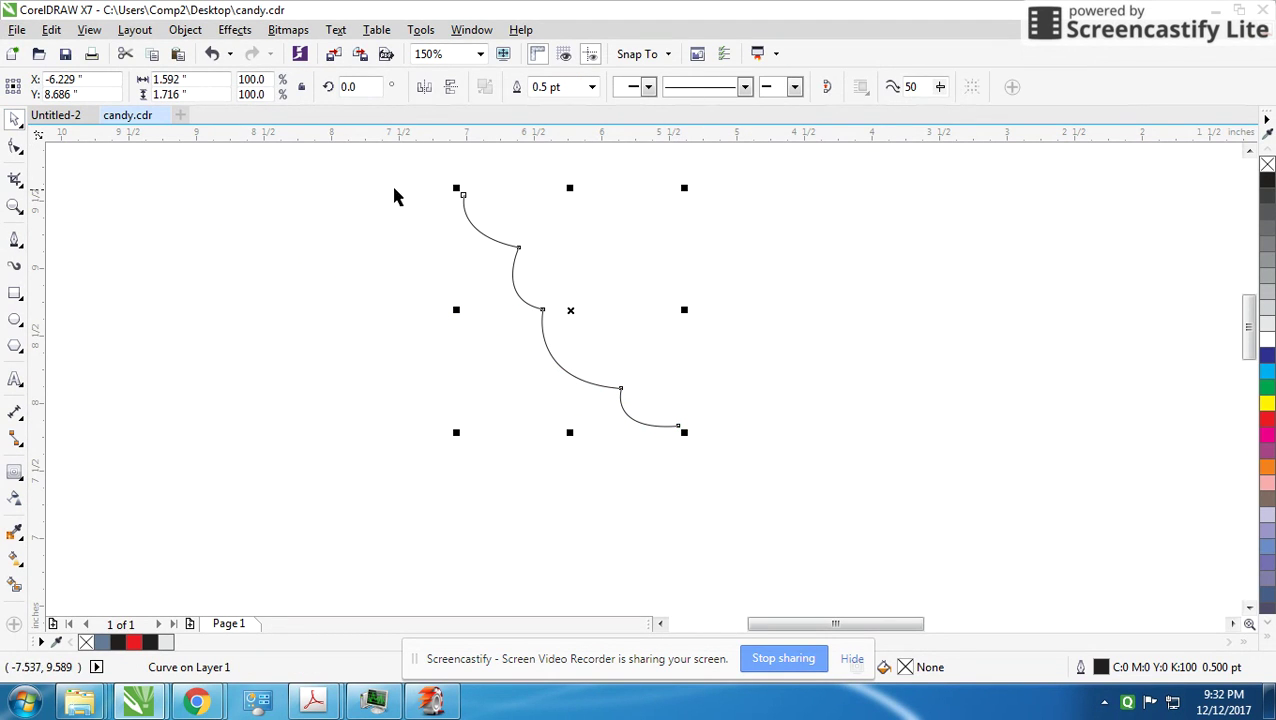
Step: Rotate the wavy curve upright and mirror a copy into a symmetrical pair
click(459, 191)
drag(458, 190, 550, 195)
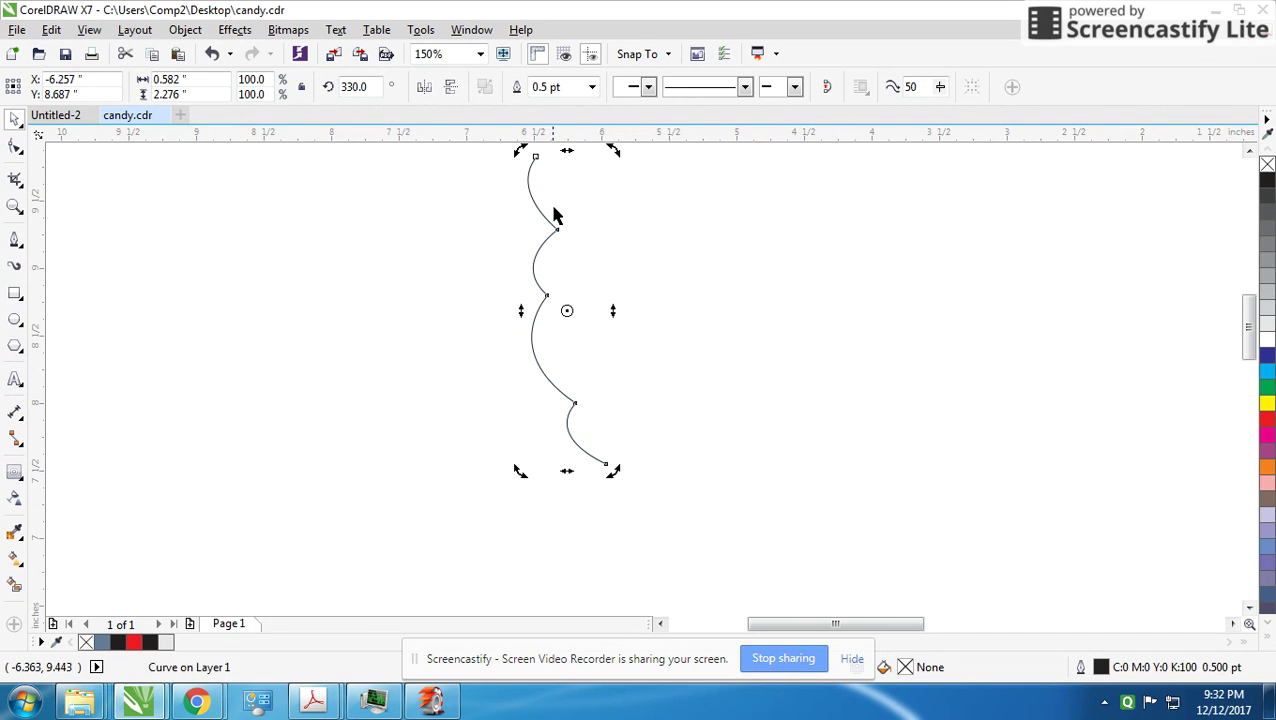
mouse_move(613, 309)
mouse_down()
mouse_move(650, 309)
mouse_move(504, 303)
mouse_up()
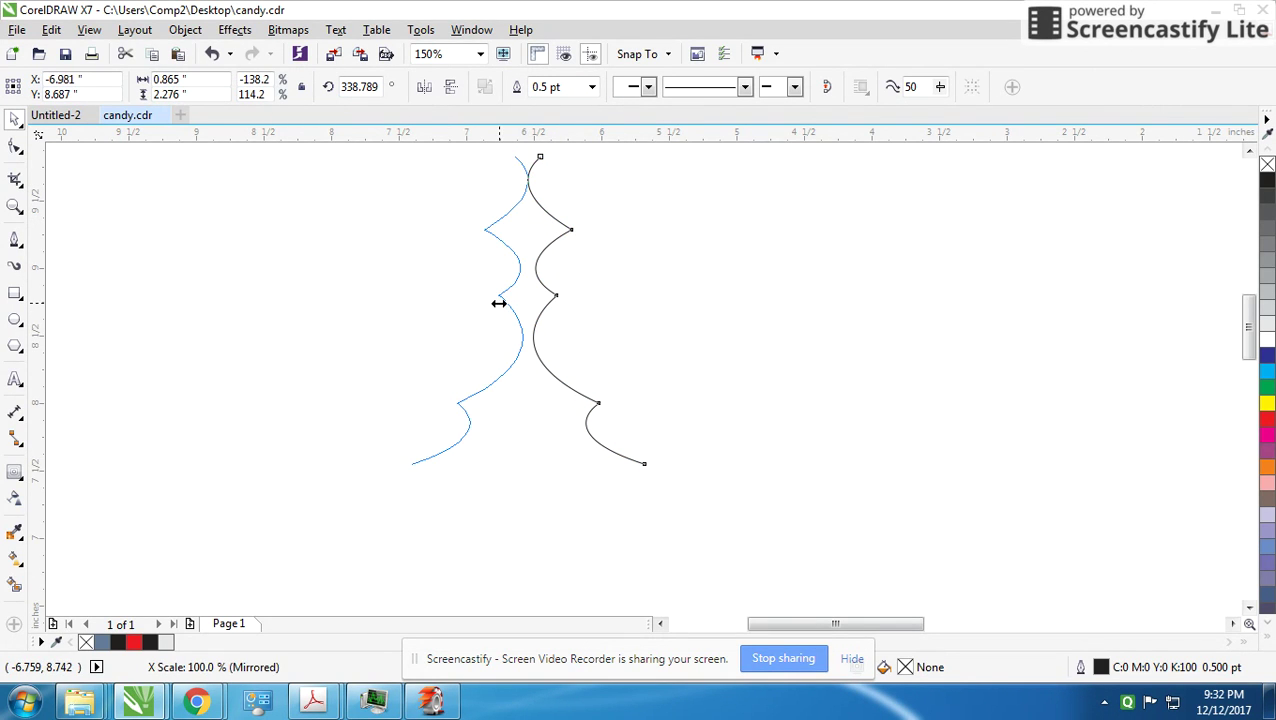
key(ctrl+z)
click(572, 236)
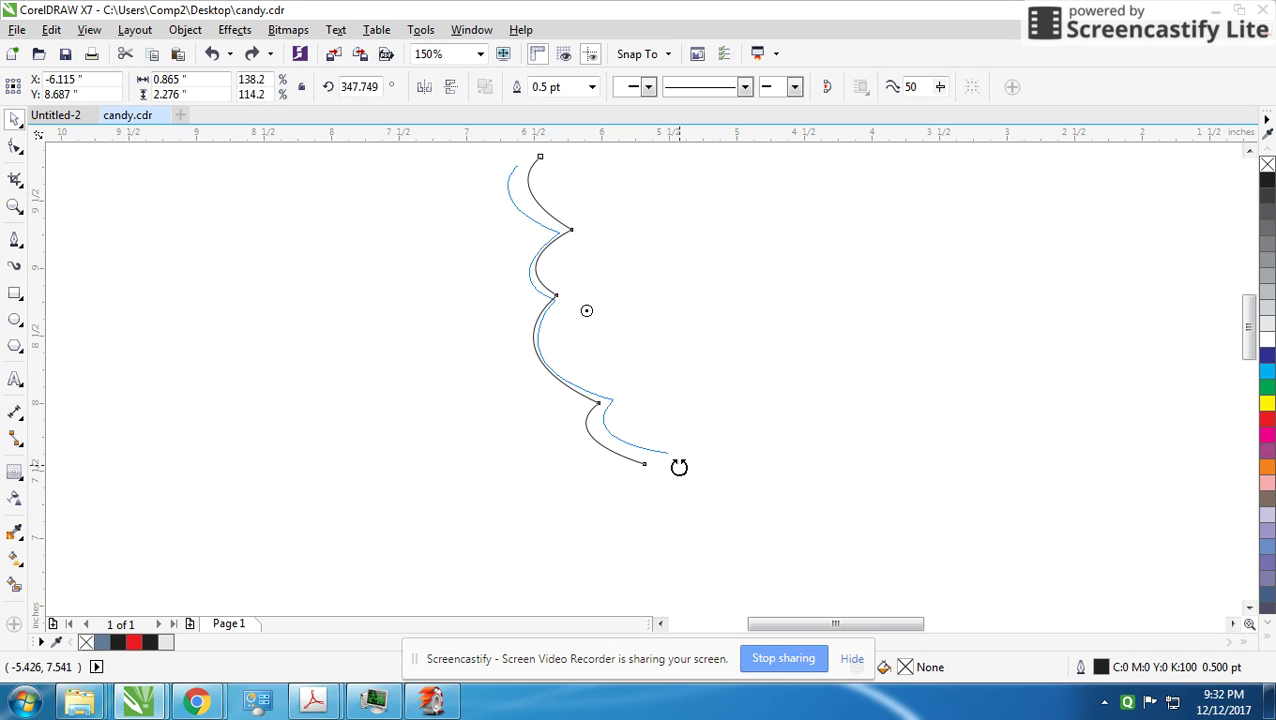
drag(652, 463, 676, 464)
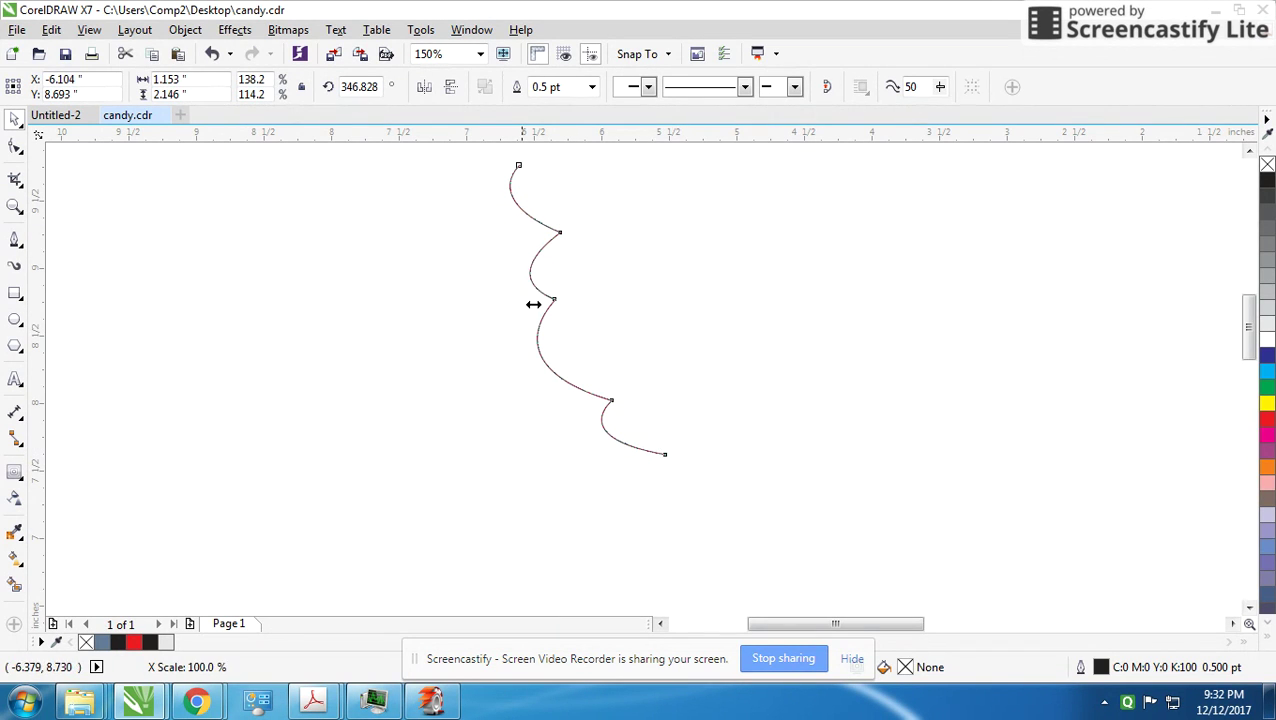
drag(671, 309, 461, 298)
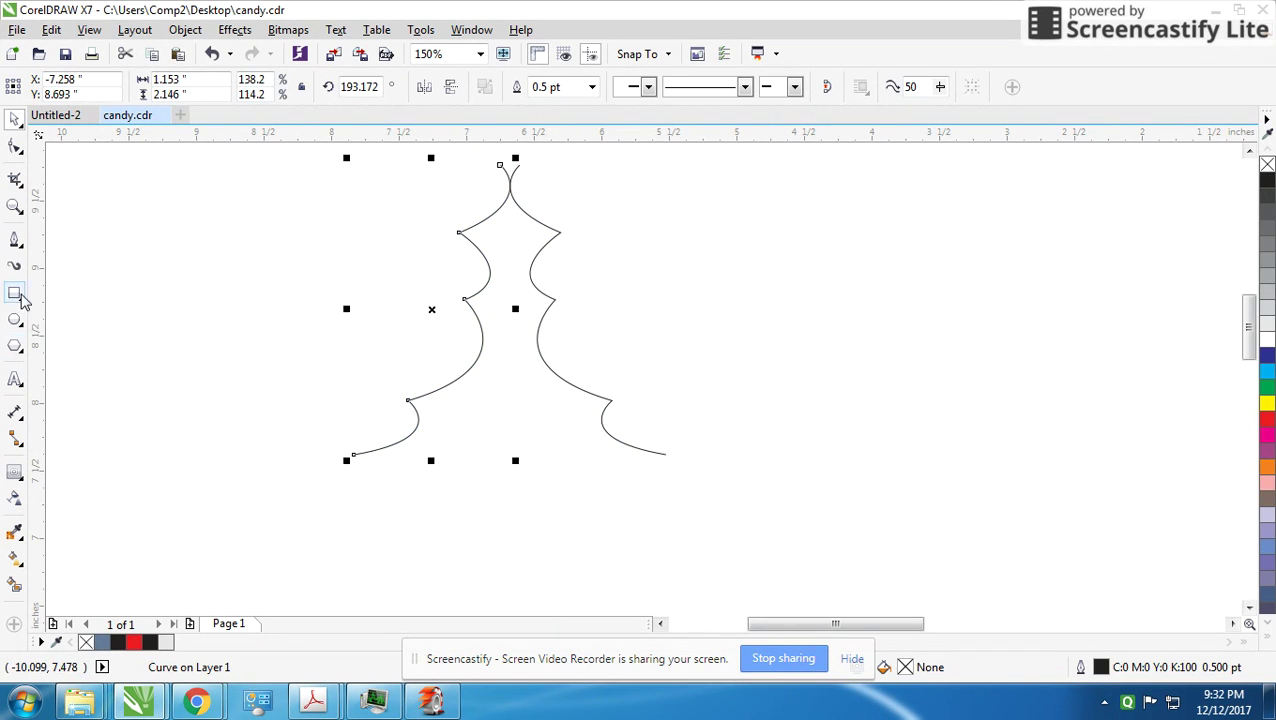
Step: Draw a rectangle closing the curves' open bottom, testing and undoing an area fill
click(18, 296)
drag(353, 454, 711, 549)
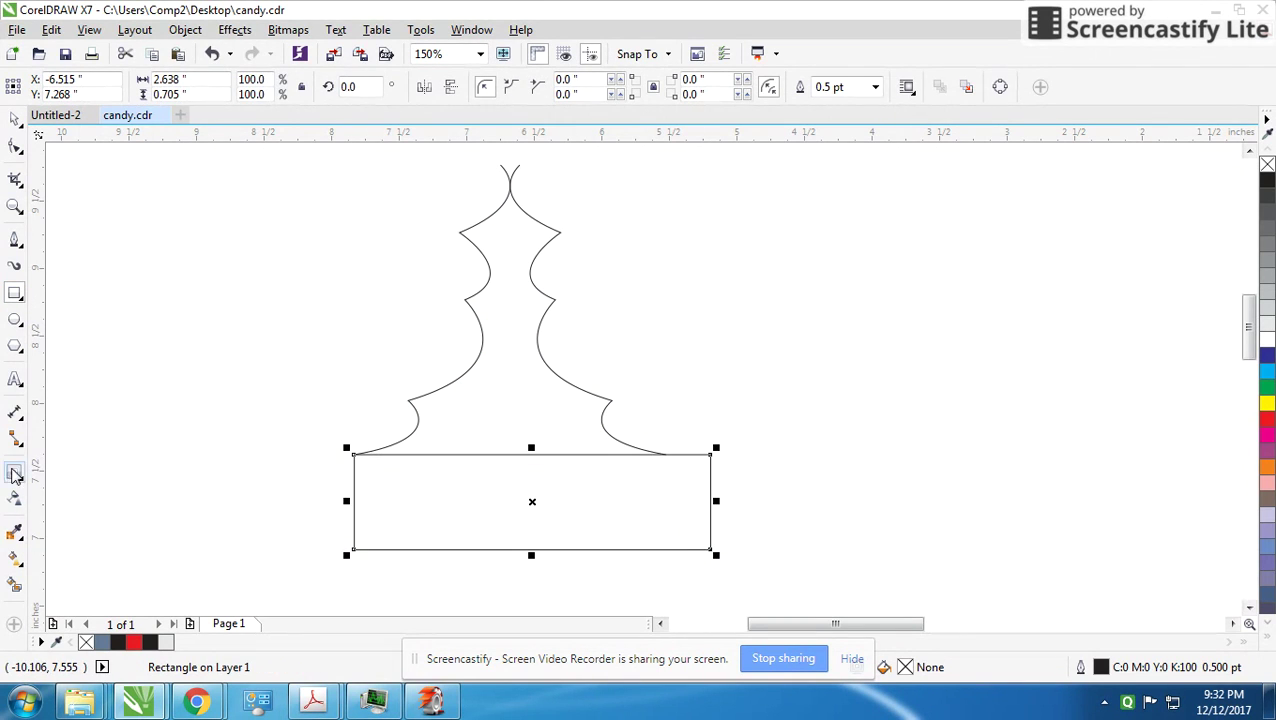
click(14, 588)
click(530, 500)
key(ctrl+z)
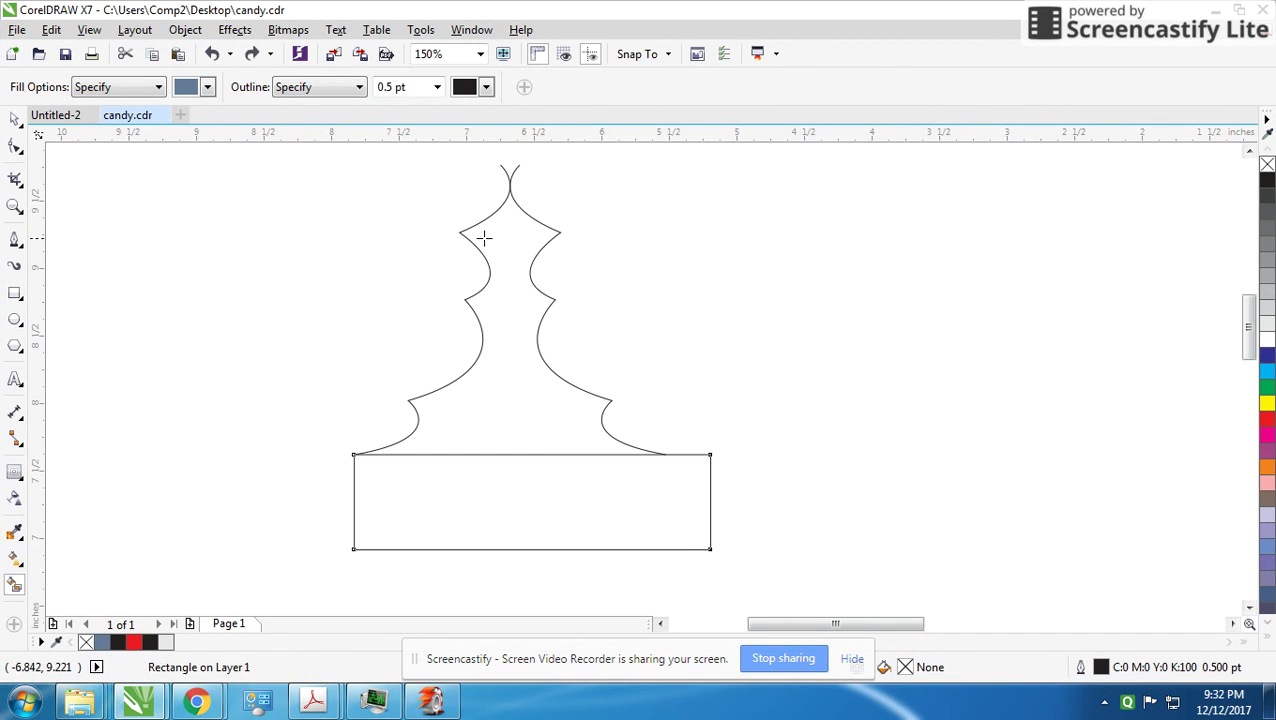
key(ctrl+shift+z)
key(ctrl+z)
Step: Weld the two wavy curves into a single leaf outline
click(15, 119)
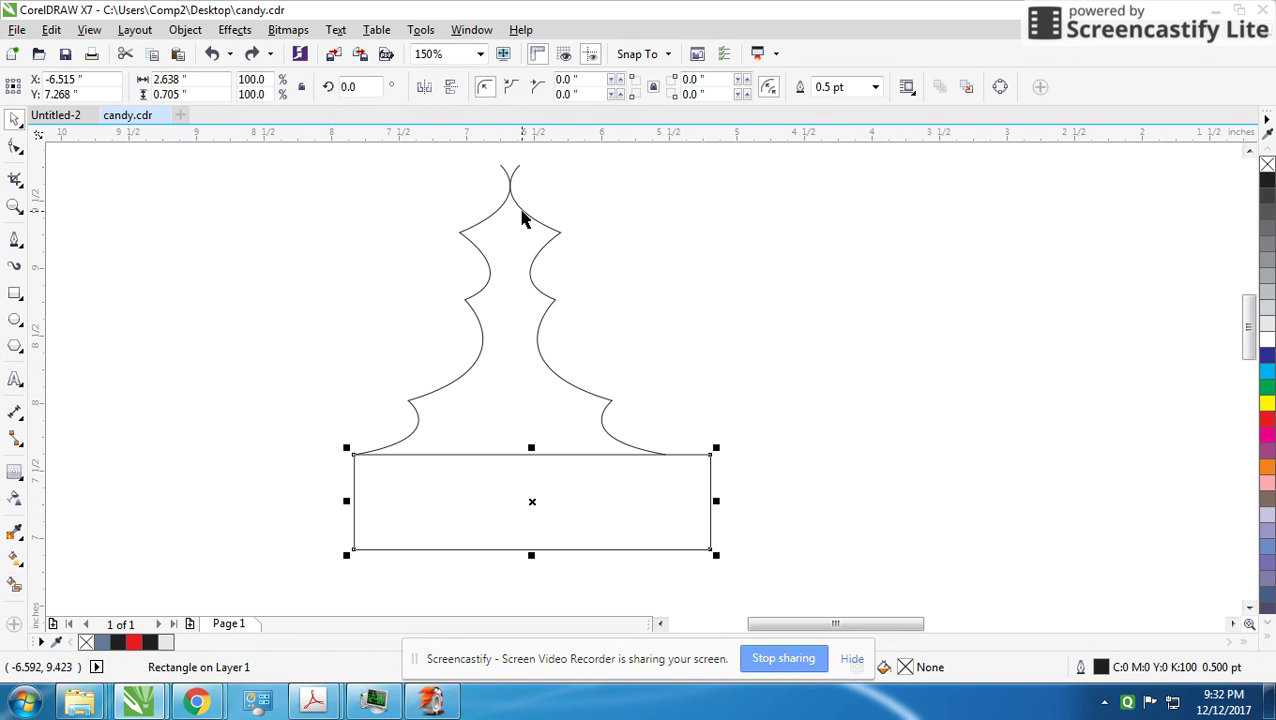
click(521, 219)
scroll(513, 208, up, 5)
shift+click(664, 387)
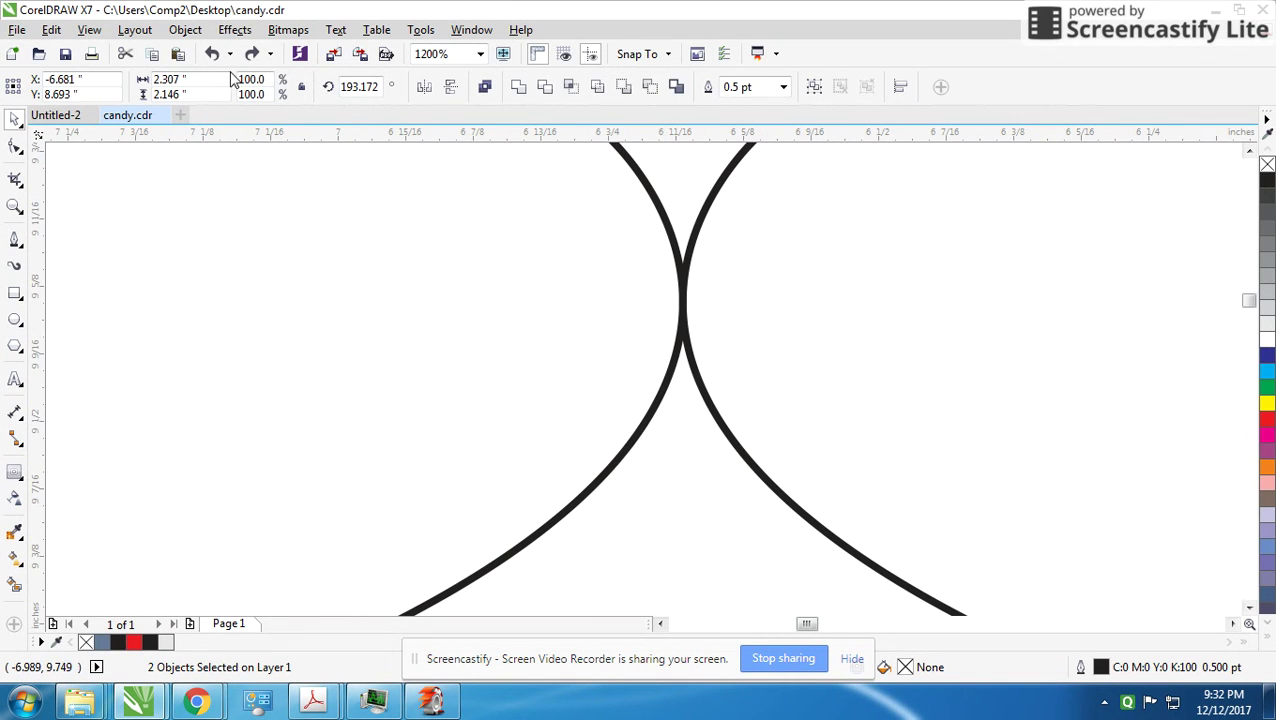
click(185, 29)
key(Escape)
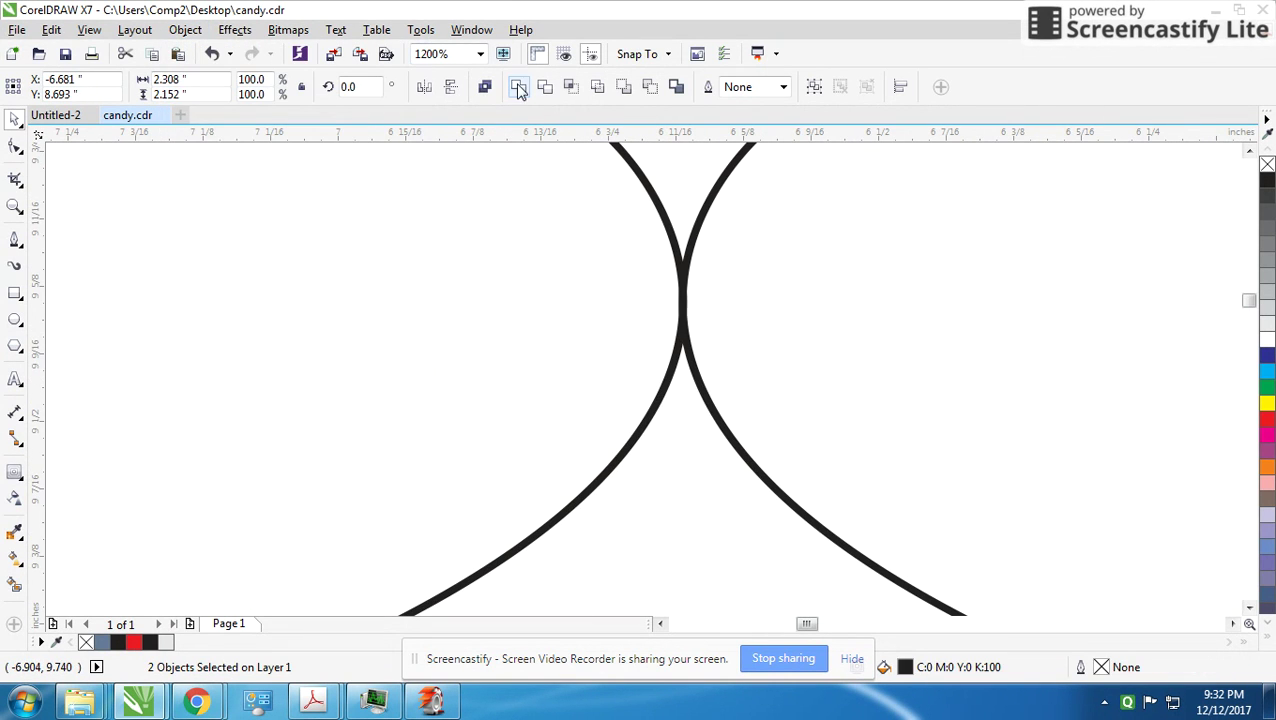
click(517, 87)
scroll(644, 382, down, 5)
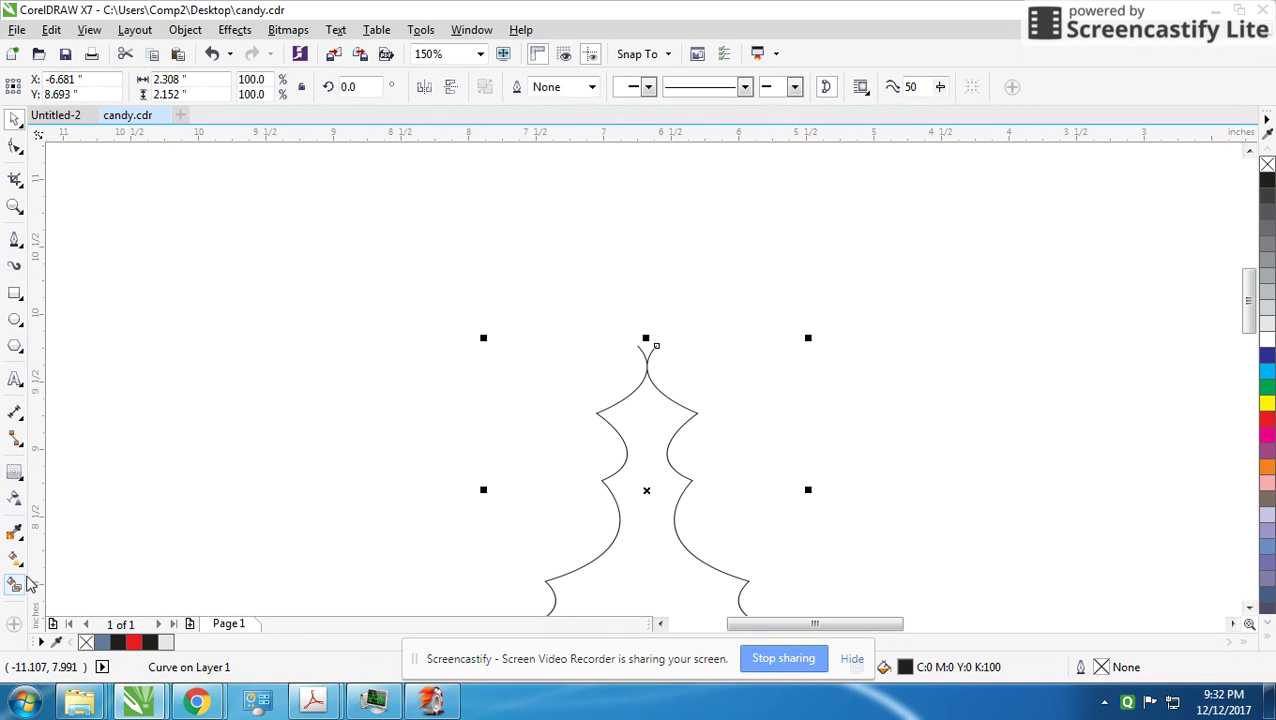
click(16, 585)
Step: Smart Fill the leaf outline, move the filled shape aside, and delete the leftover outline and rectangle
click(624, 561)
scroll(600, 400, down, 2)
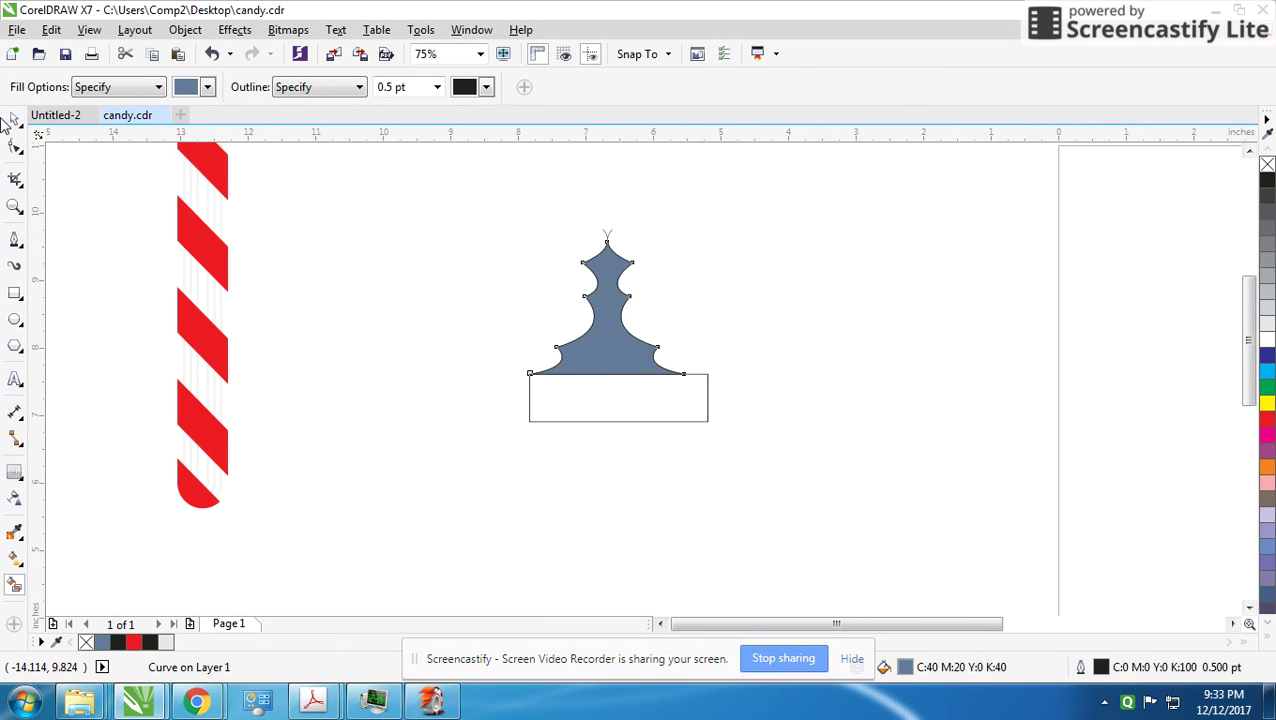
click(12, 120)
drag(607, 296, 465, 296)
drag(493, 181, 800, 463)
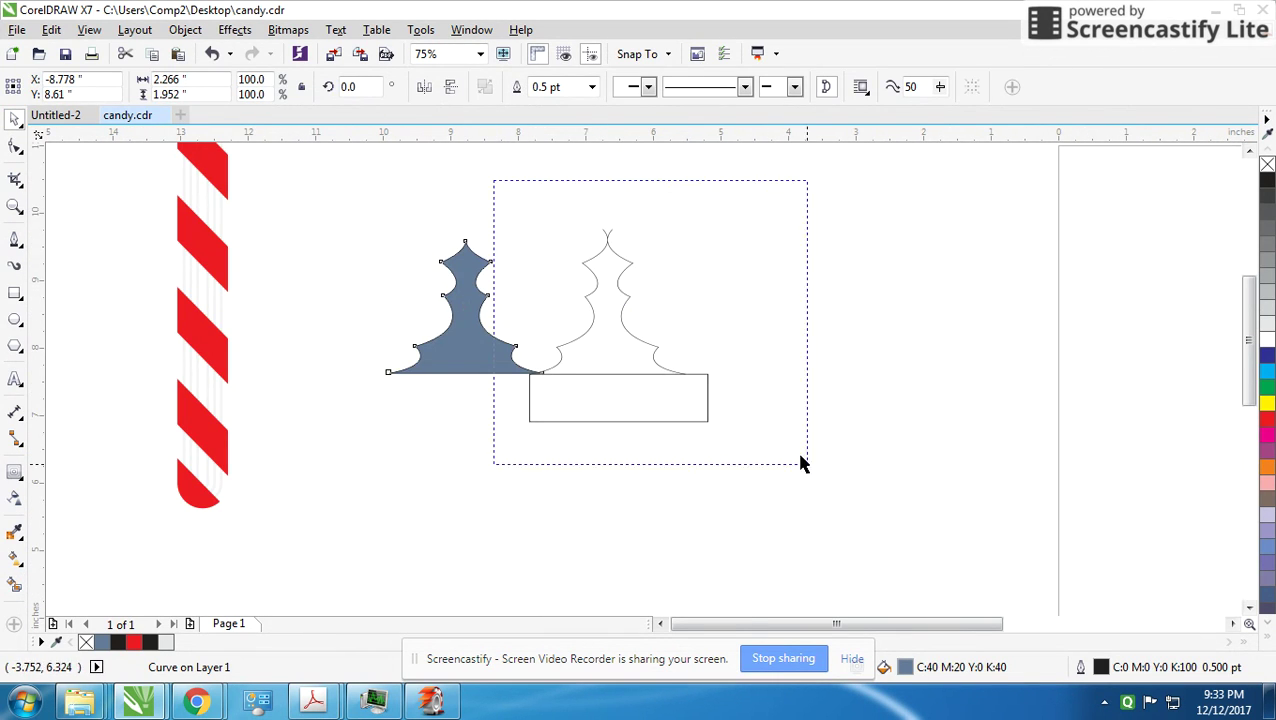
key(Delete)
scroll(644, 385, up, 2)
click(643, 373)
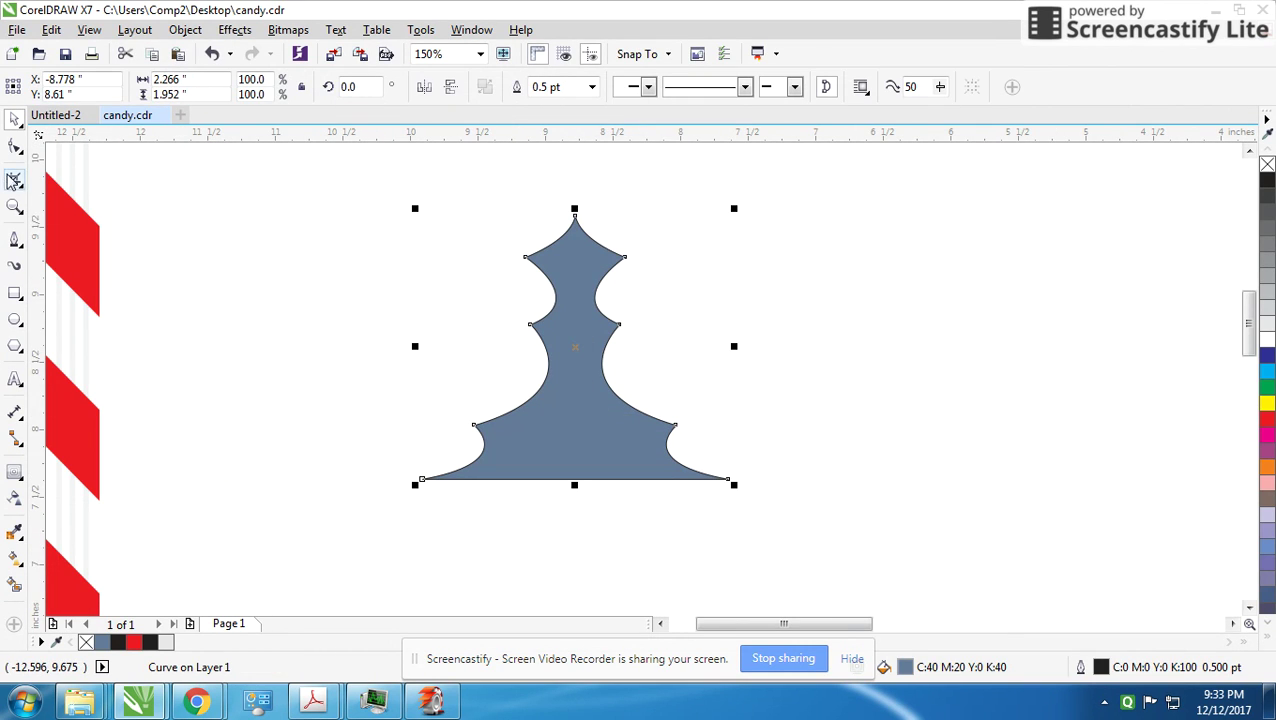
Step: Draw a centre vein from leaf tip to base and one curved side vein
click(15, 240)
click(574, 245)
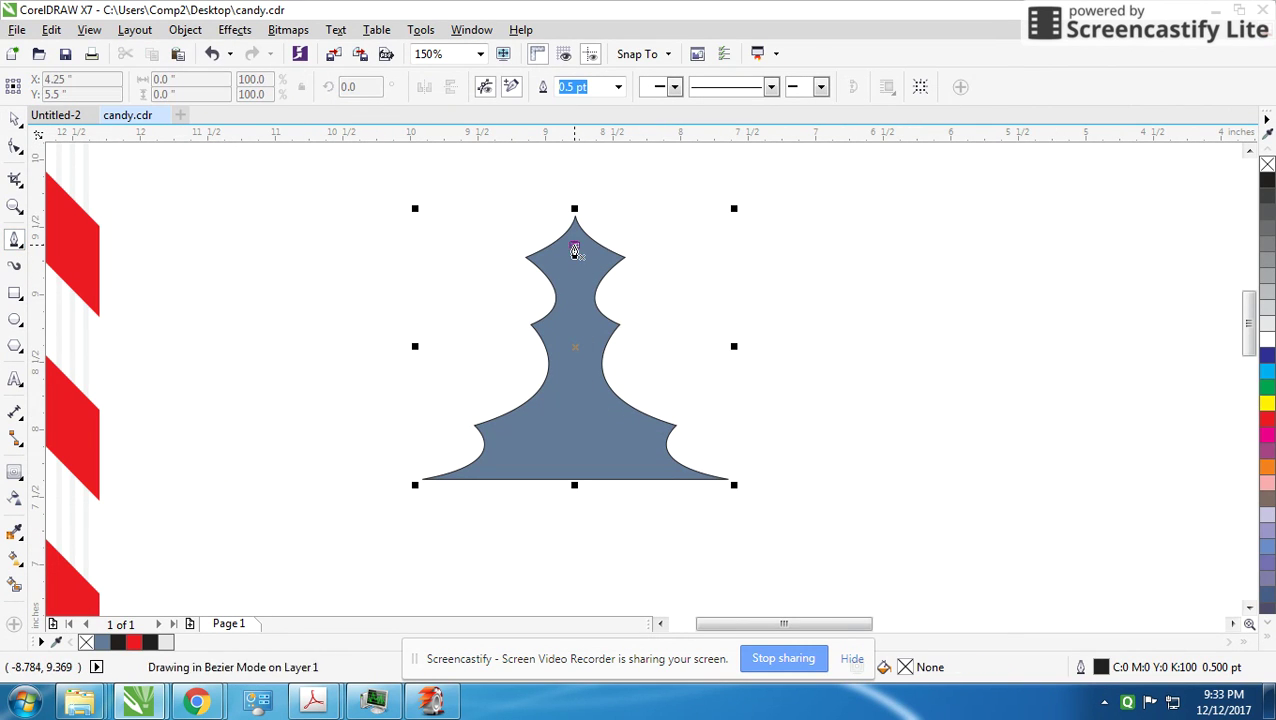
double_click(573, 481)
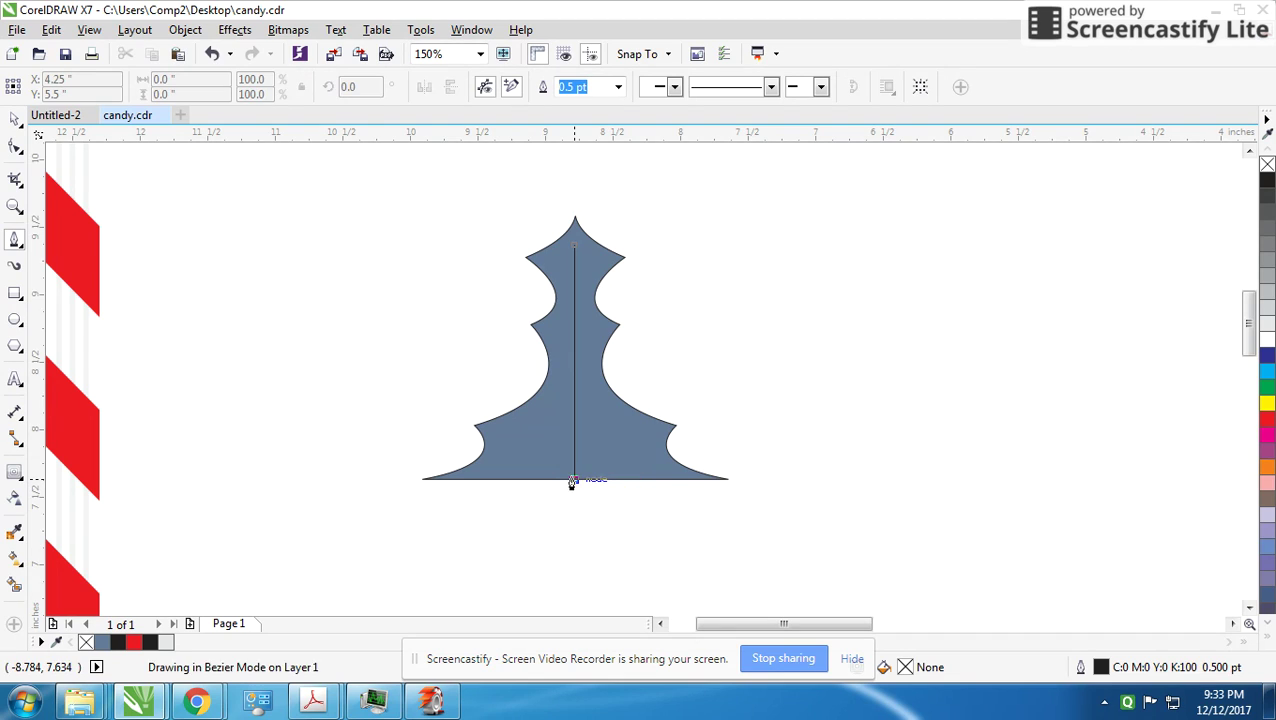
scroll(604, 320, up, 2)
scroll(640, 375, up, 2)
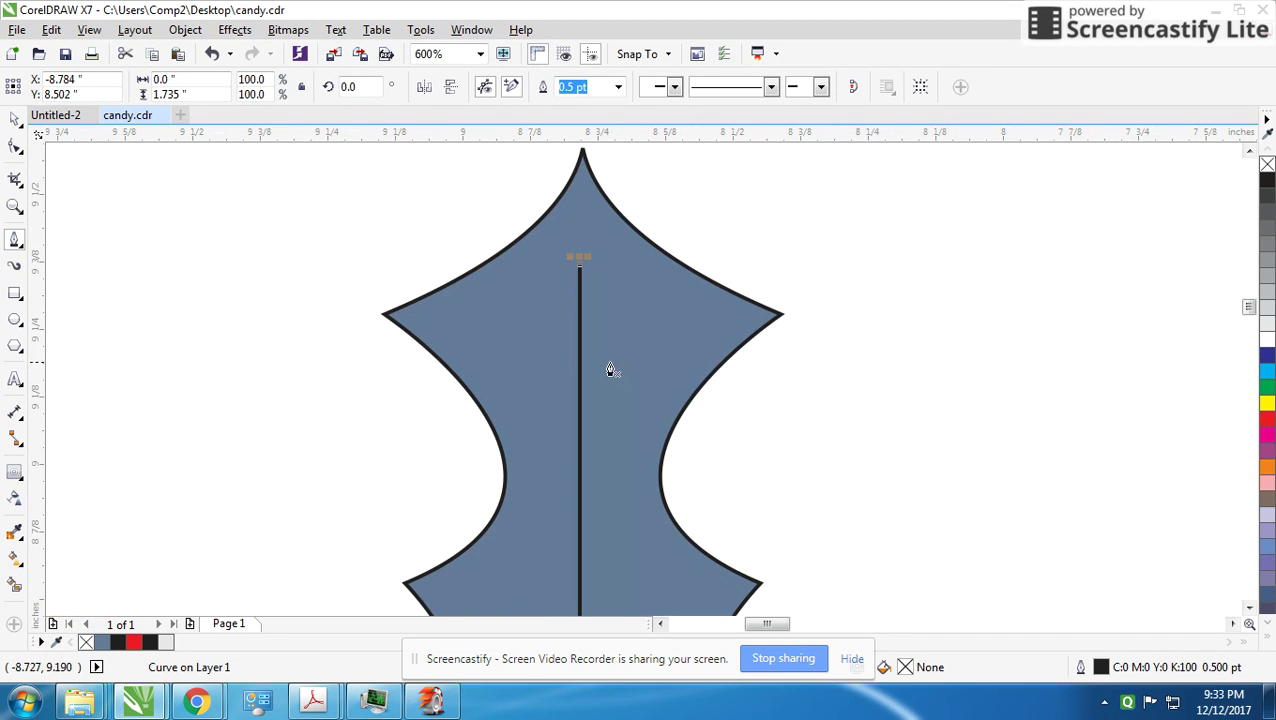
click(595, 384)
drag(703, 319, 826, 285)
scroll(670, 420, down, 2)
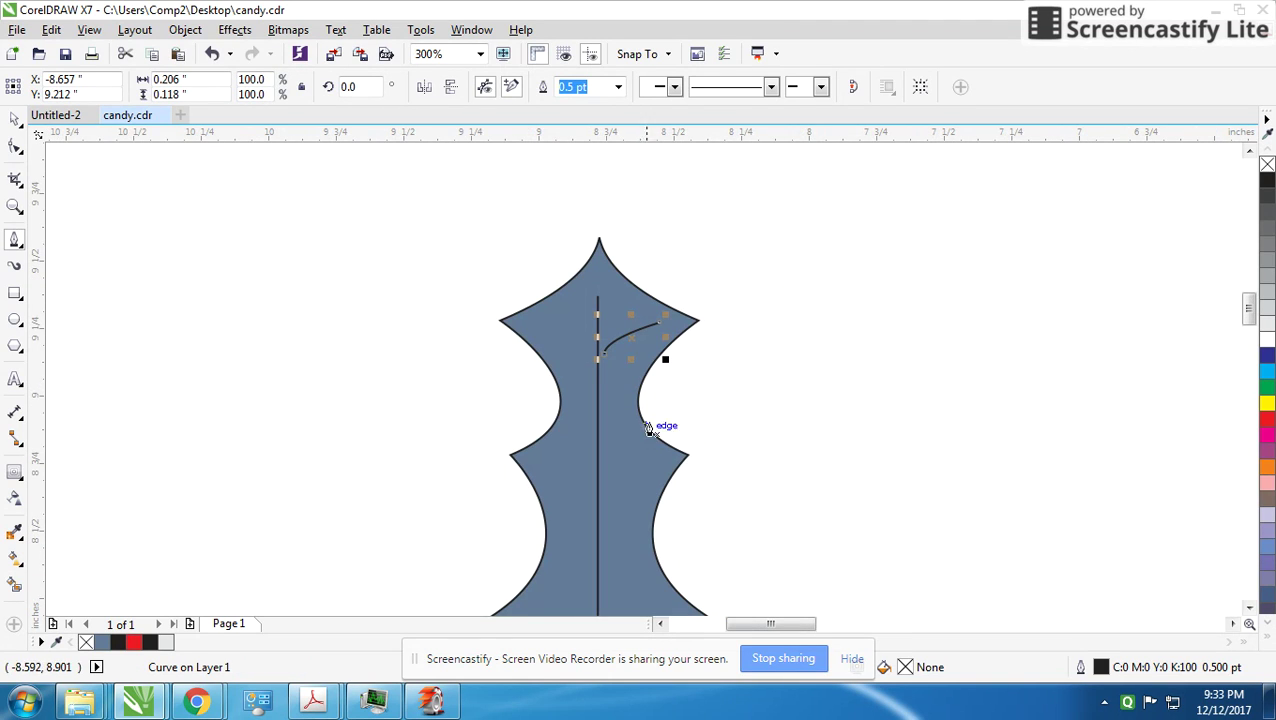
Step: Copy the side vein into three along the leaf and enlarge the lower two
click(15, 116)
drag(630, 333, 638, 474)
scroll(645, 420, down, 2)
key(ctrl+r)
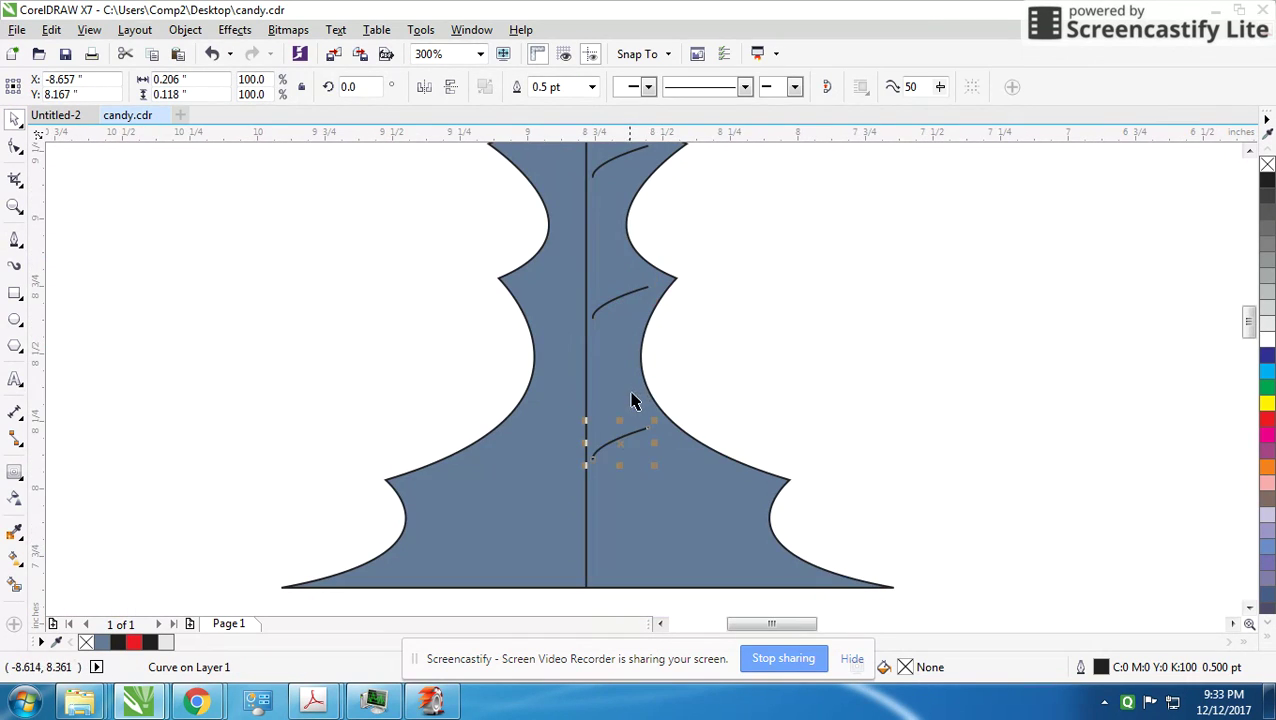
scroll(640, 432, down, 1)
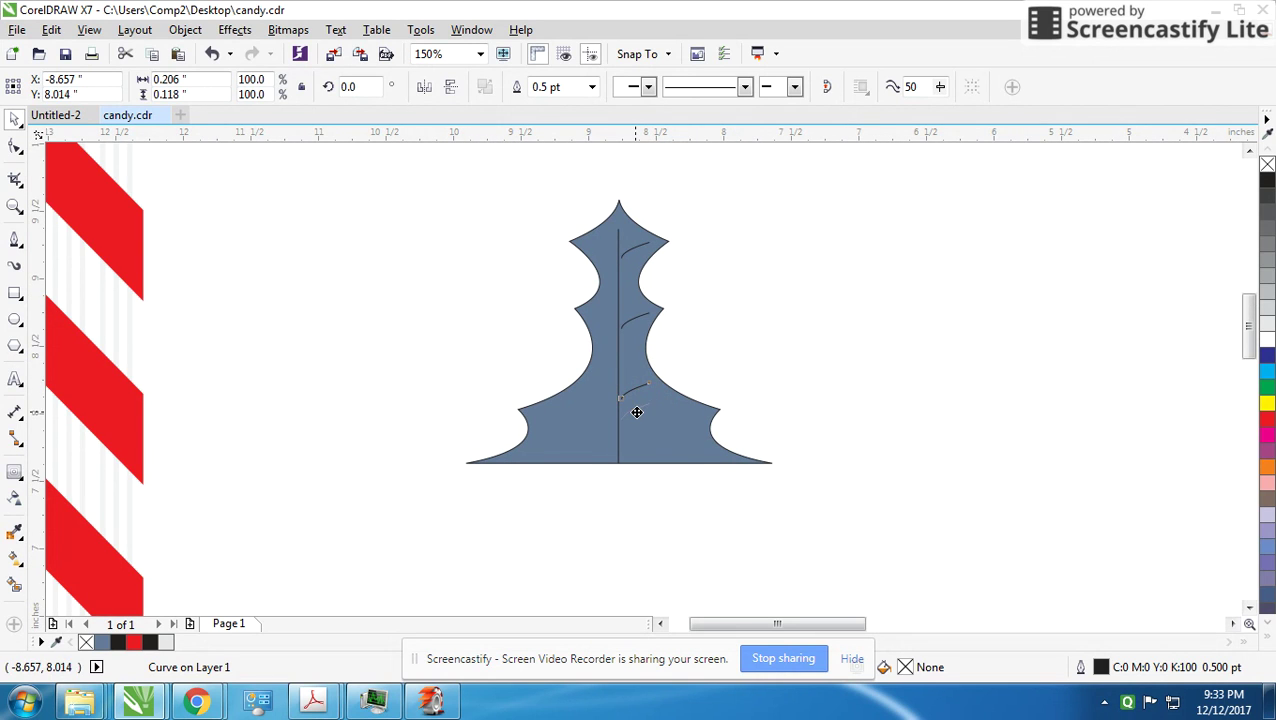
drag(655, 404, 677, 392)
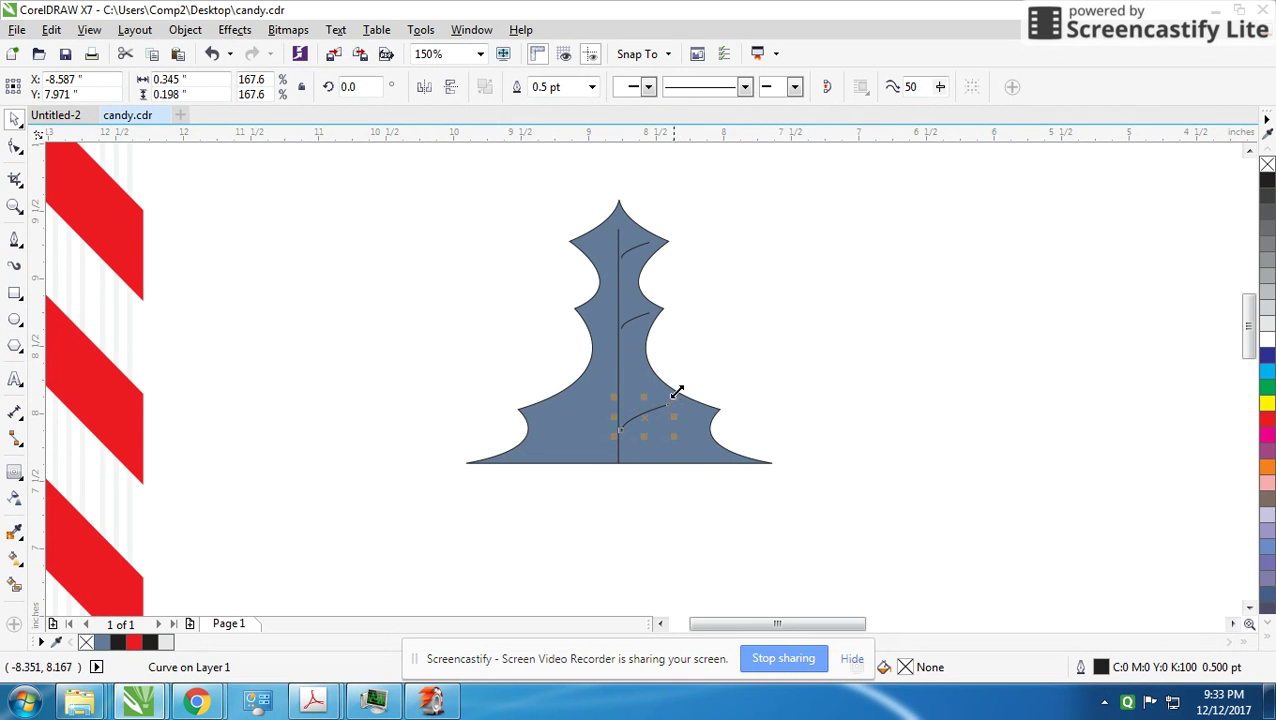
click(640, 330)
scroll(640, 330, up, 2)
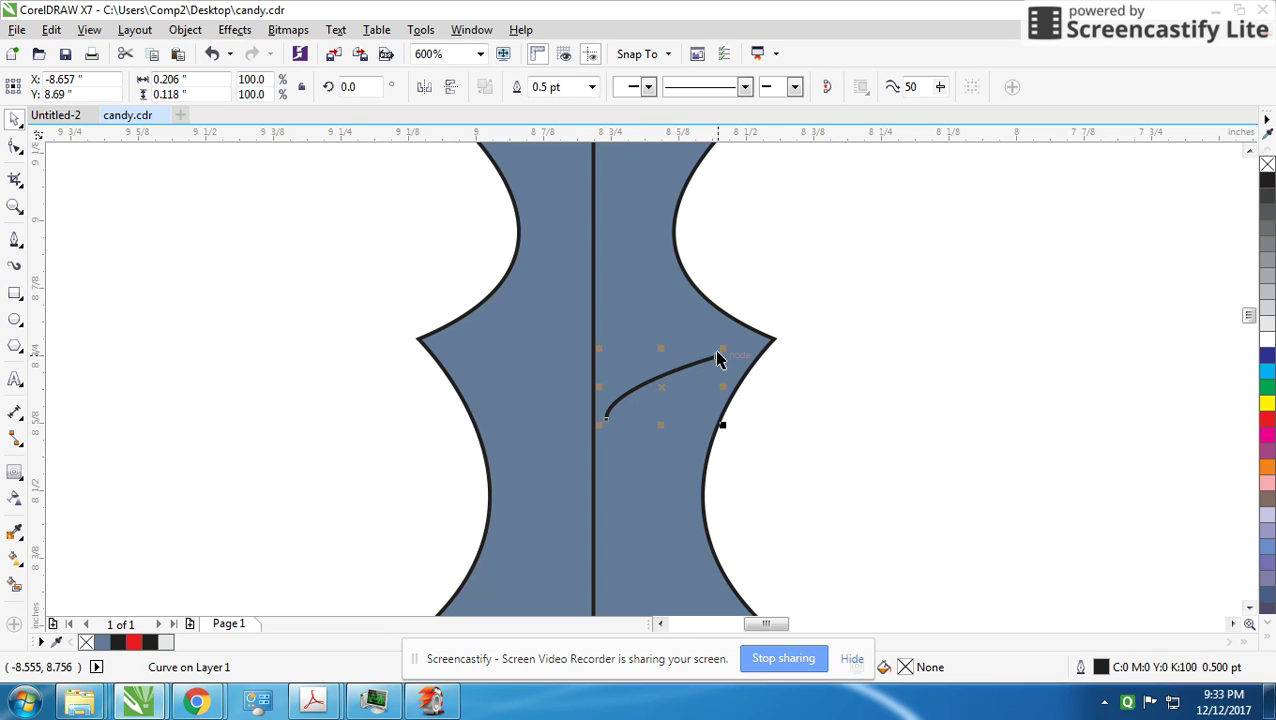
drag(718, 360, 732, 350)
scroll(648, 388, down, 2)
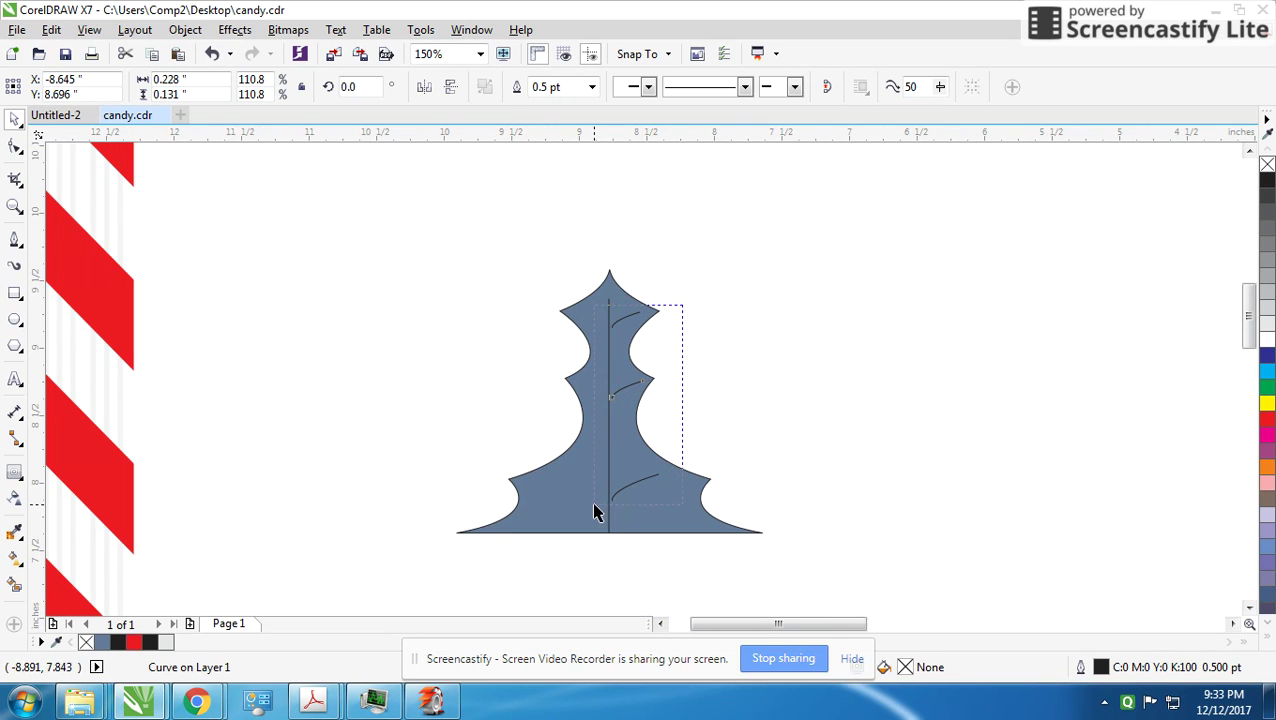
drag(594, 512, 594, 512)
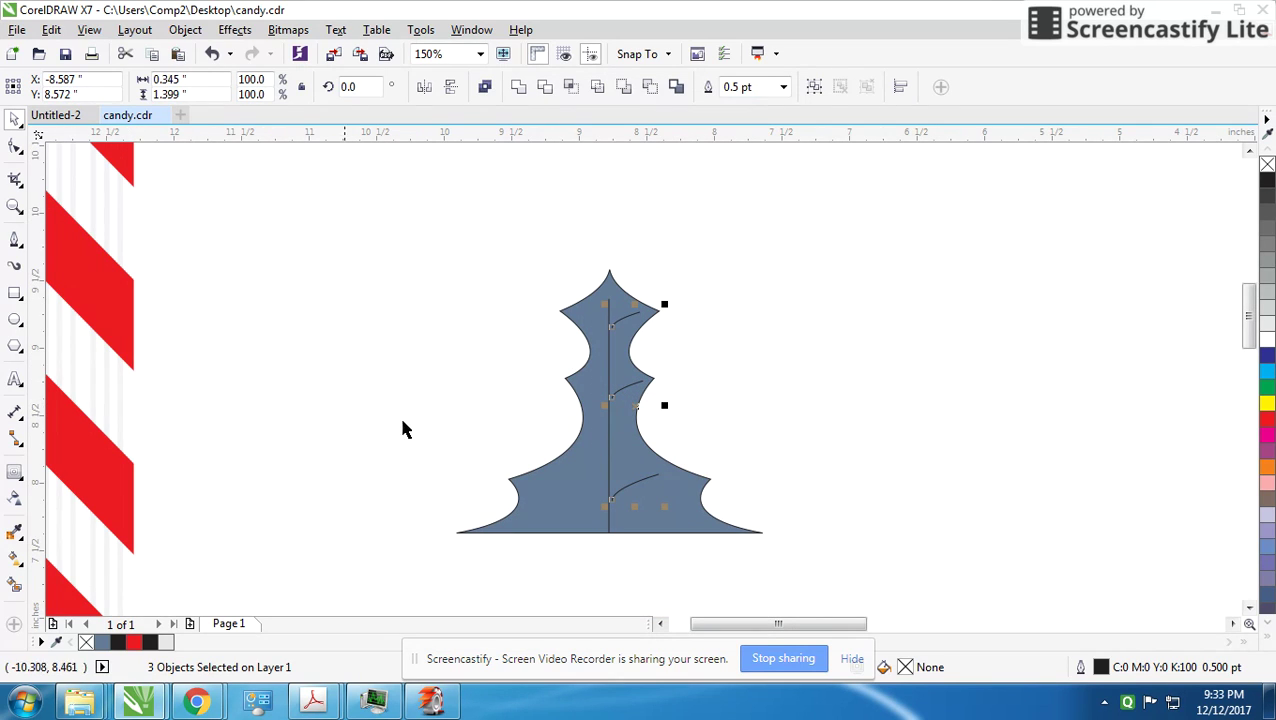
Step: Fill the leaf green with no outline and apply a mesh fill
click(572, 490)
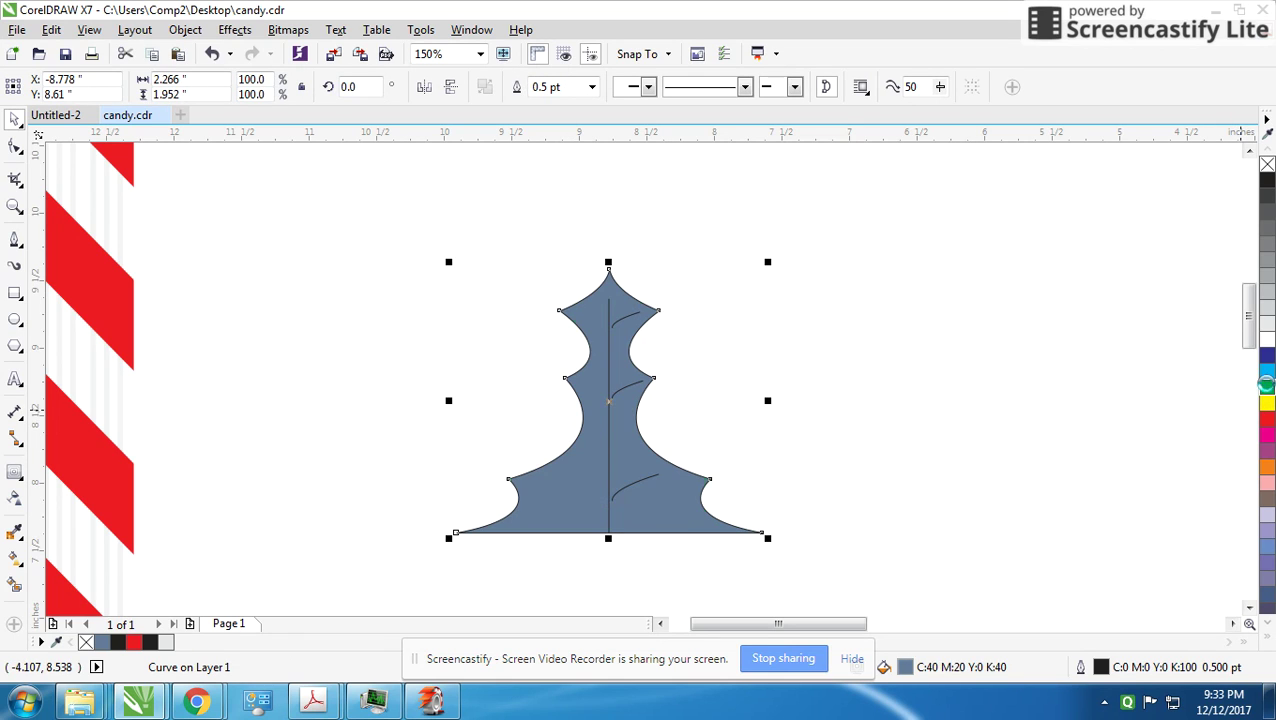
click(1267, 387)
right_click(1266, 166)
click(652, 517)
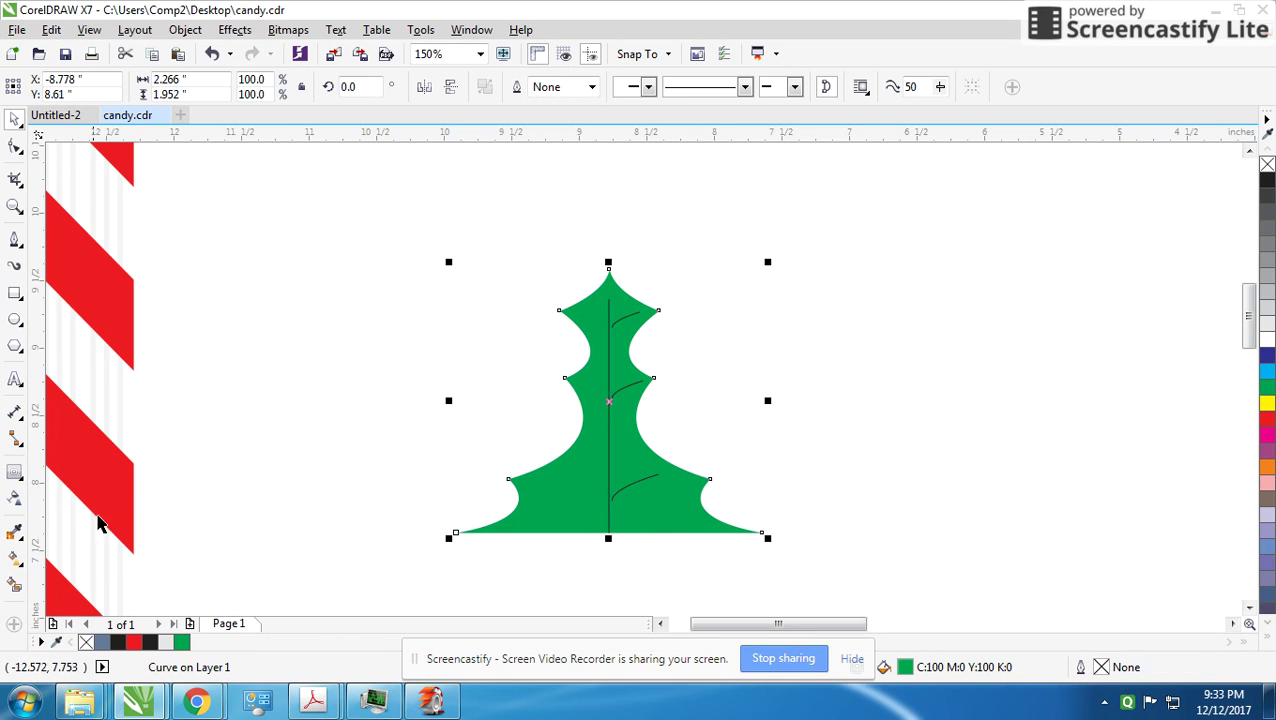
click(20, 568)
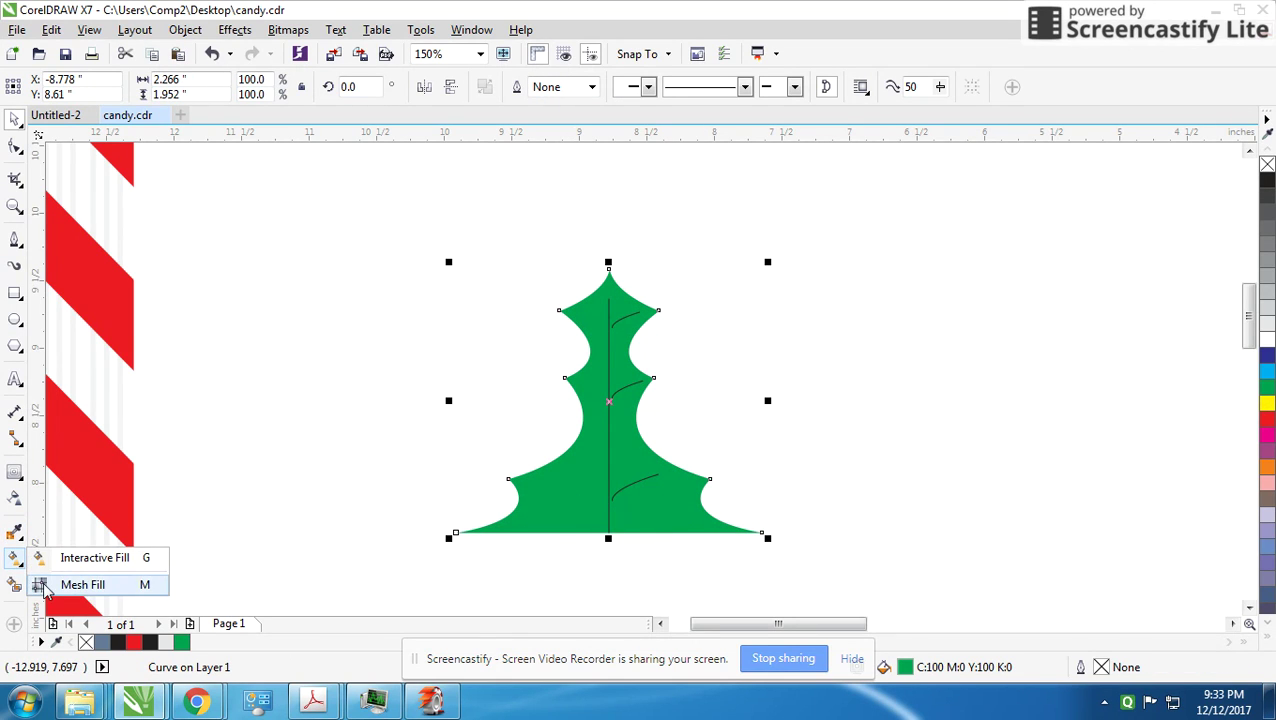
click(62, 581)
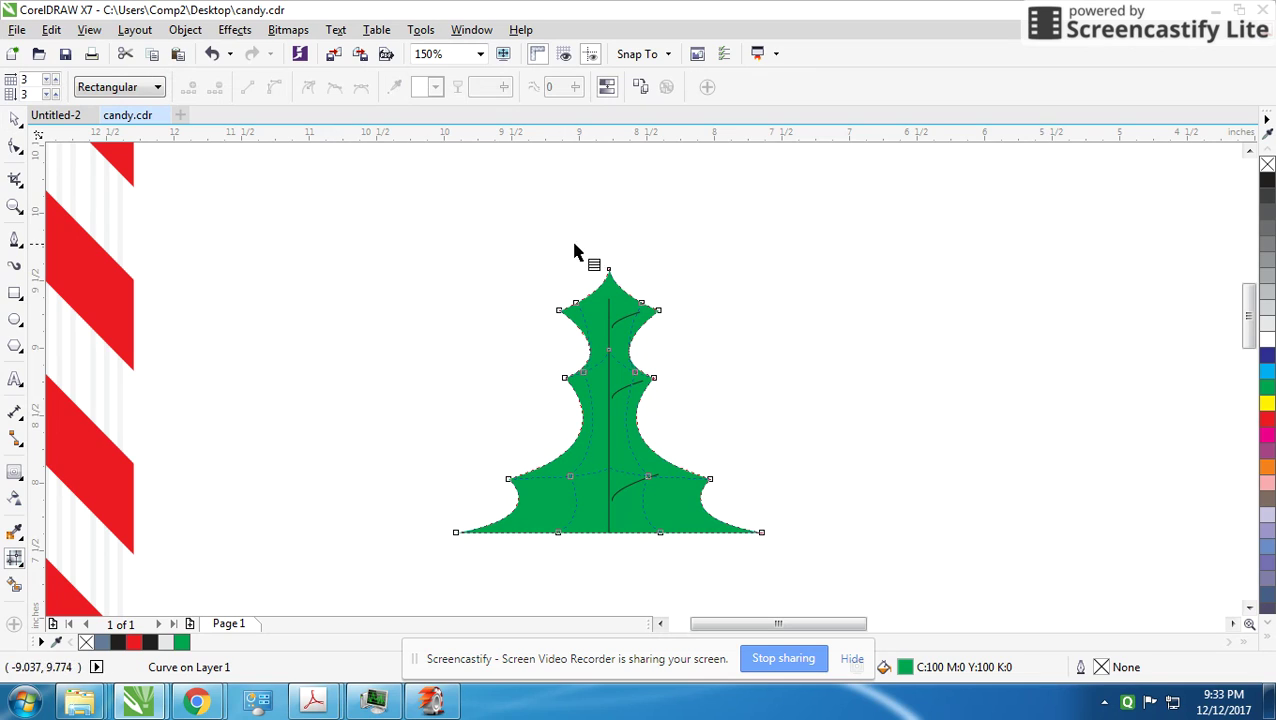
Step: Set the mesh to 4 by 4 and tint its centre patches yellow-green from top to bottom
click(52, 80)
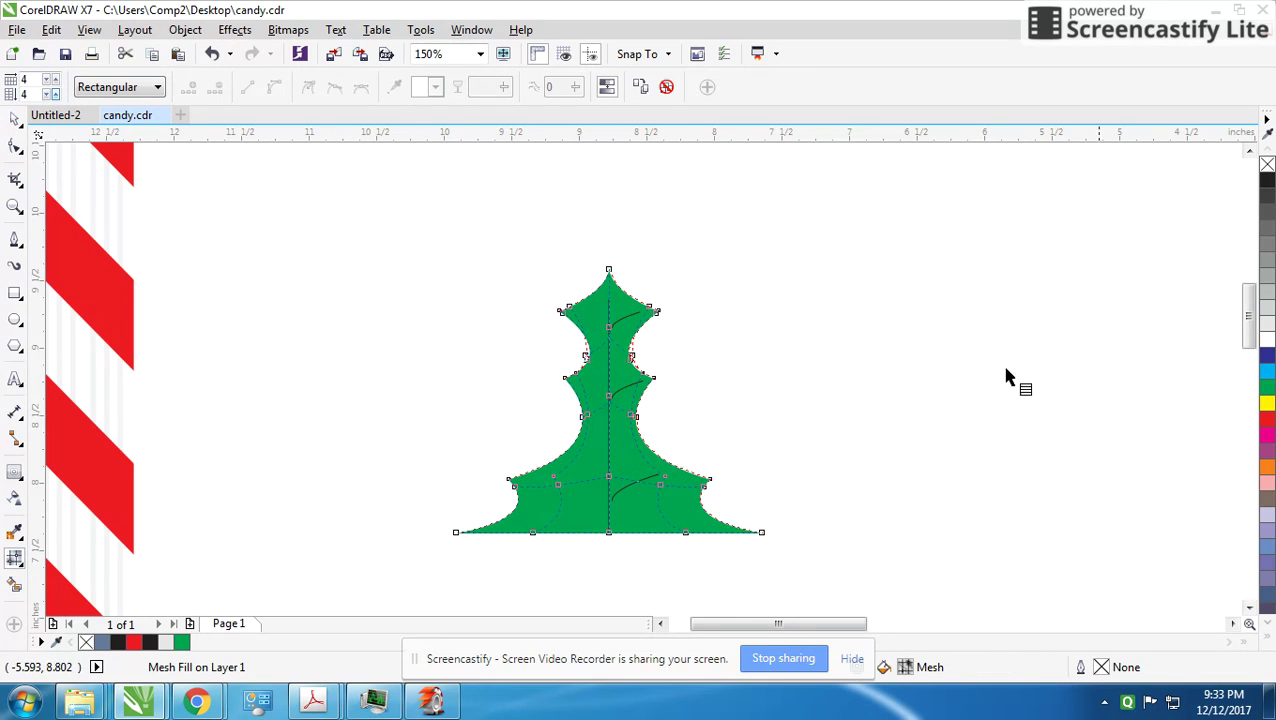
click(1264, 638)
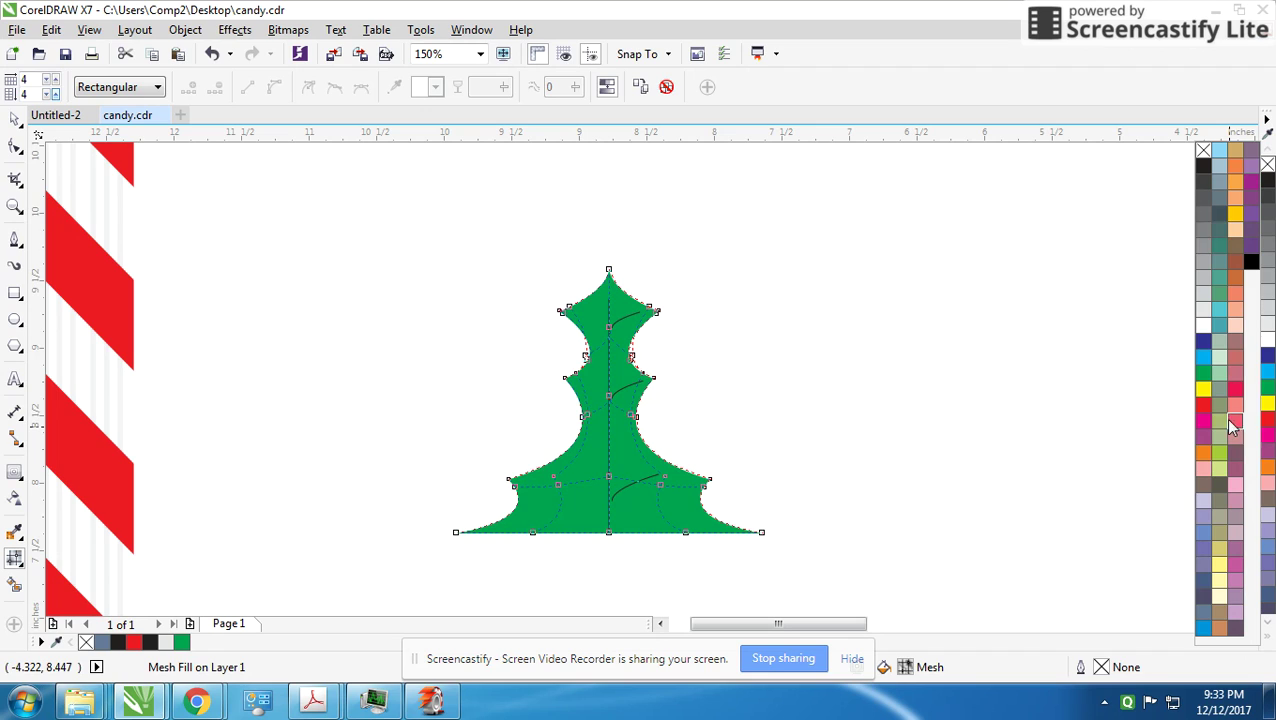
drag(658, 365, 622, 336)
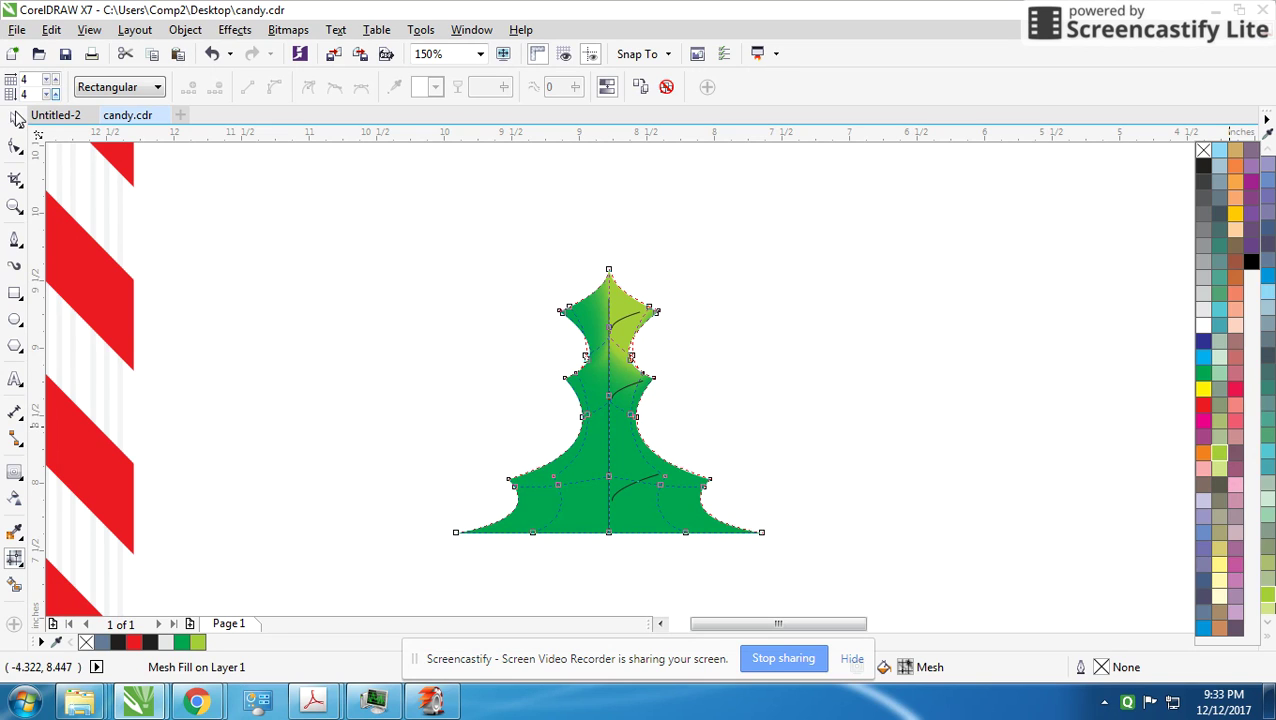
key(ctrl+z)
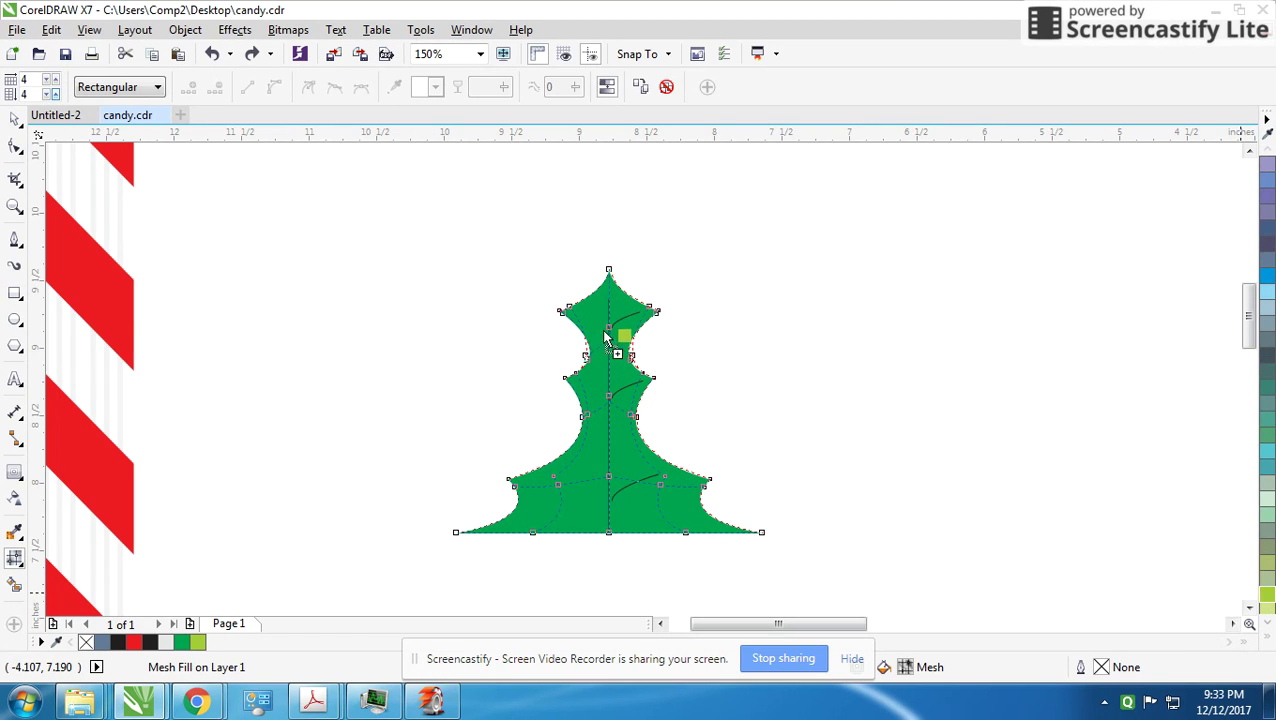
drag(705, 358, 612, 335)
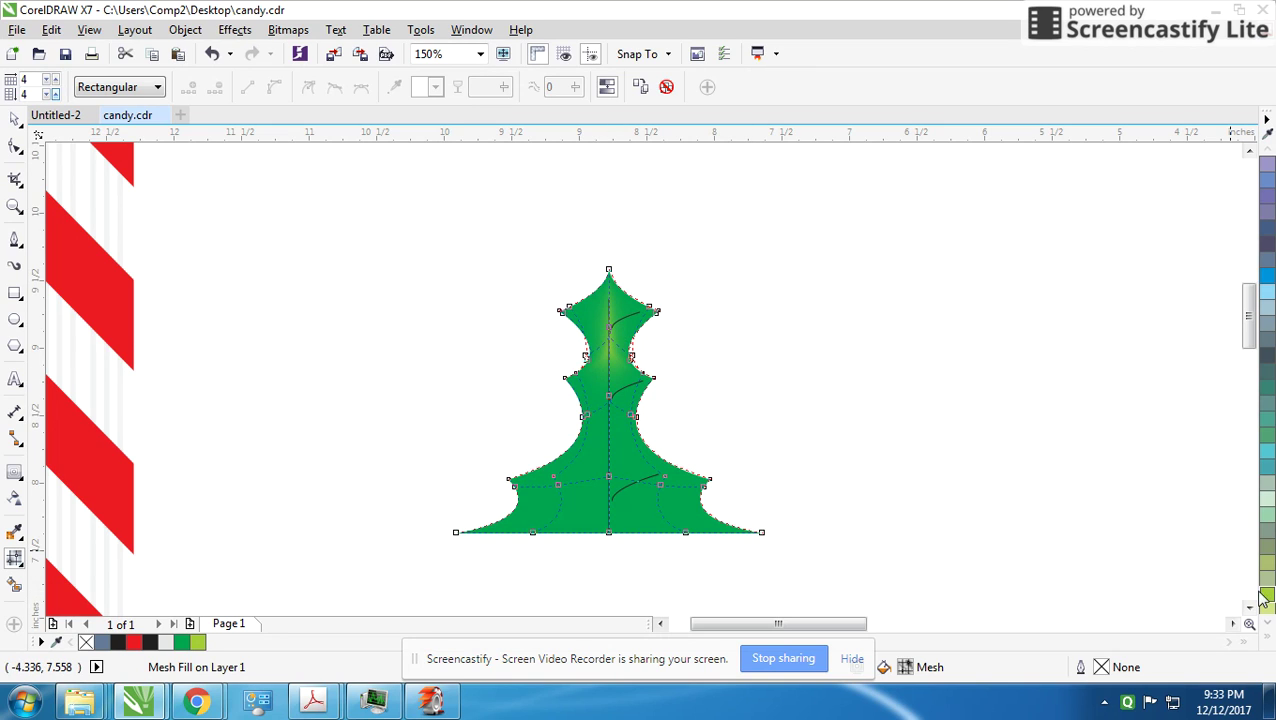
drag(1264, 597, 612, 402)
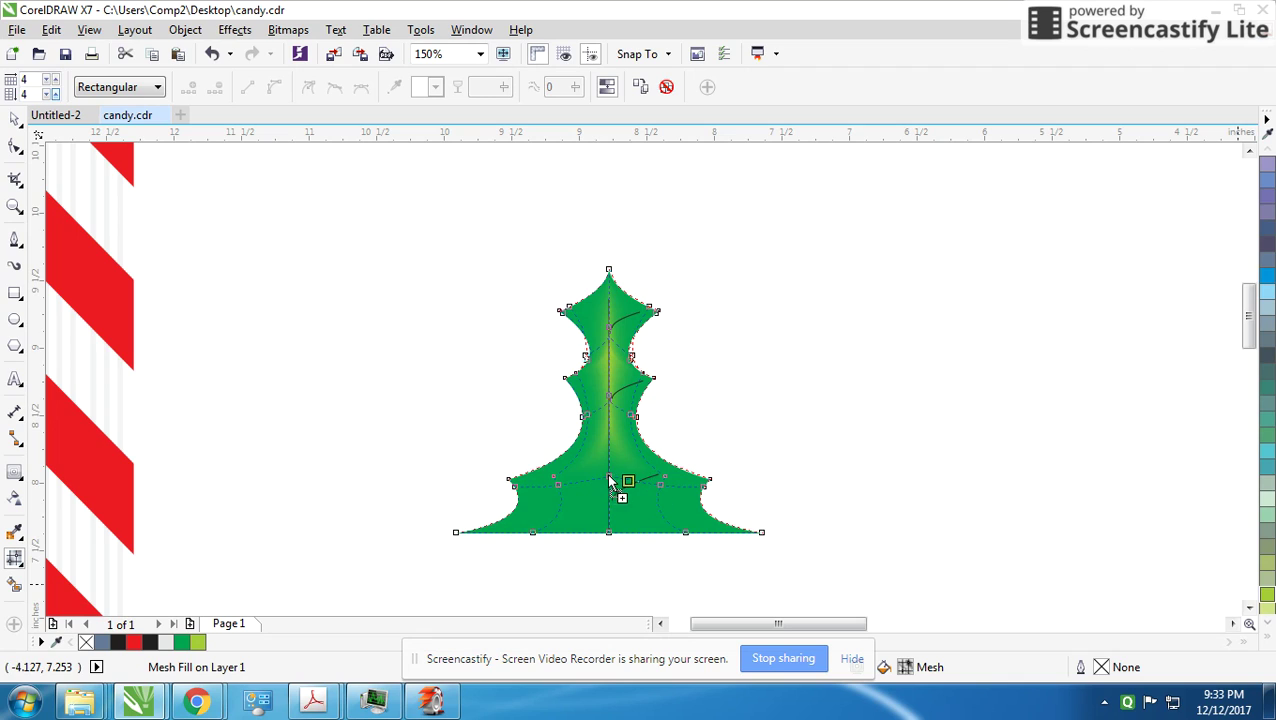
drag(652, 487, 613, 485)
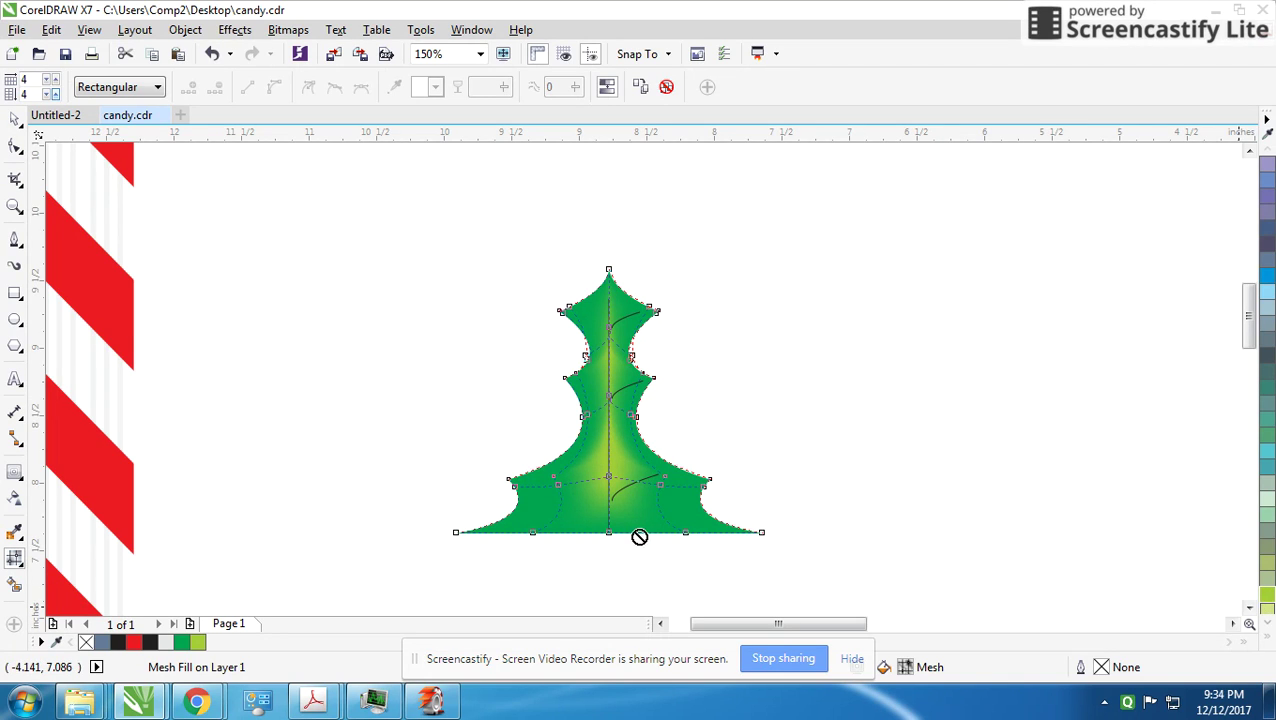
drag(614, 537, 614, 534)
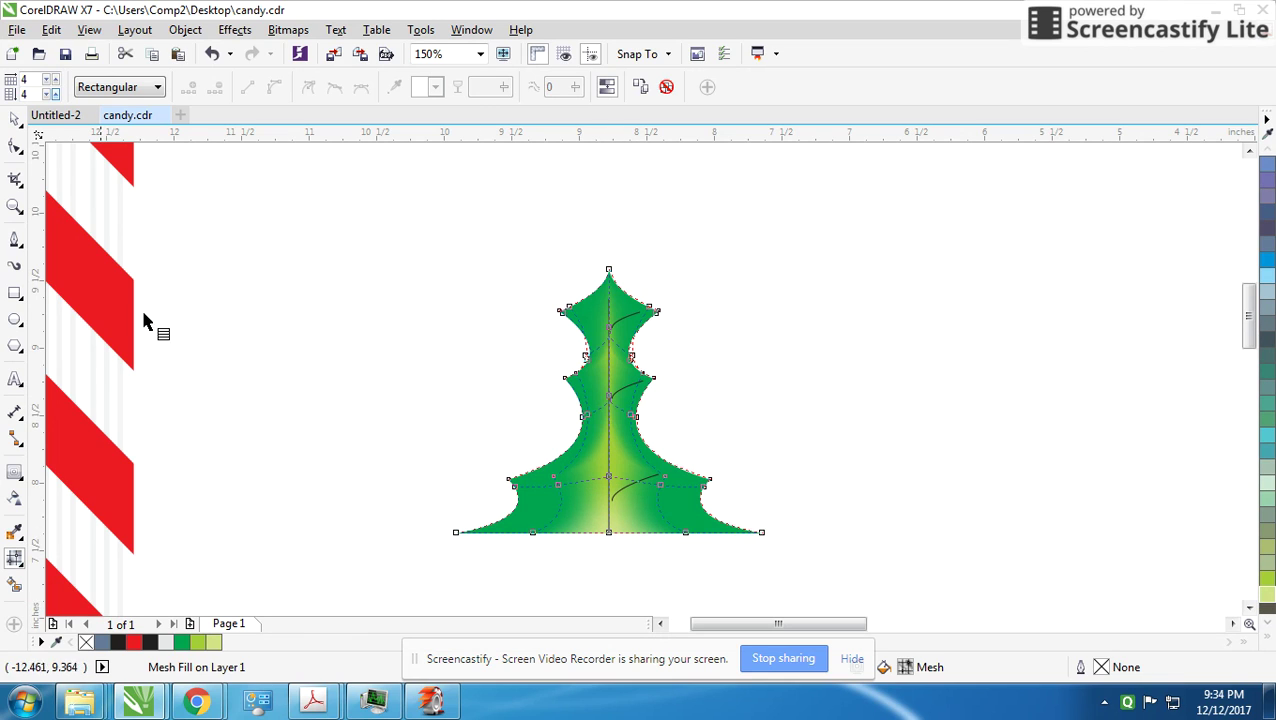
Step: Return to the Pick tool and select the shaded holly leaf
click(14, 121)
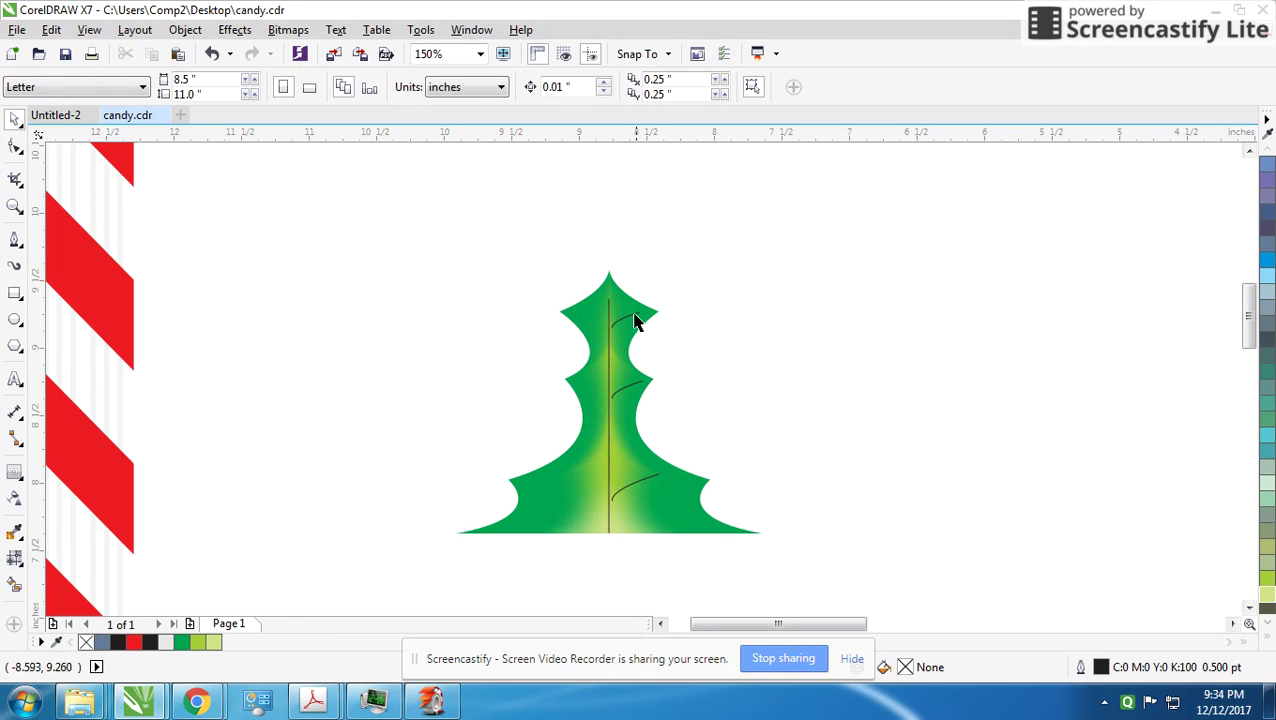
click(597, 532)
click(588, 557)
scroll(690, 439, down, 2)
scroll(630, 371, up, 1)
scroll(645, 390, up, 1)
click(651, 410)
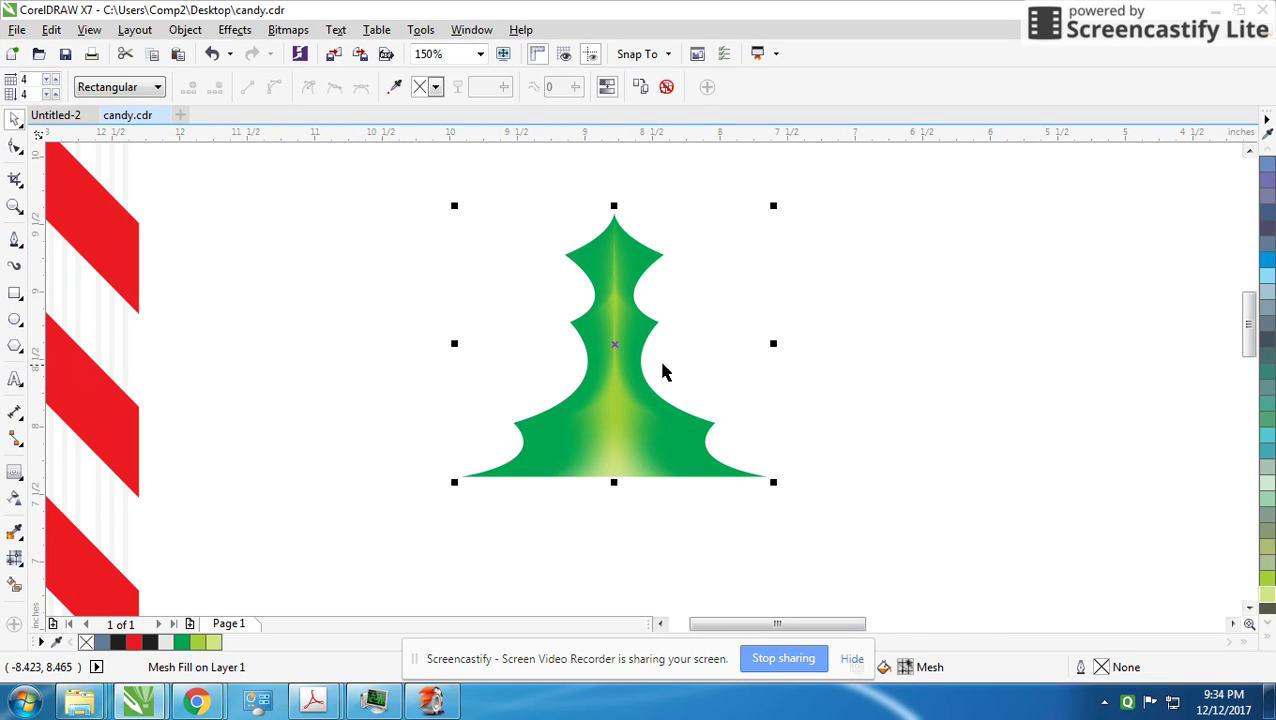
Step: Try repeating rotated leaf copies around the leaf's own centre, then undo the attempt
click(617, 346)
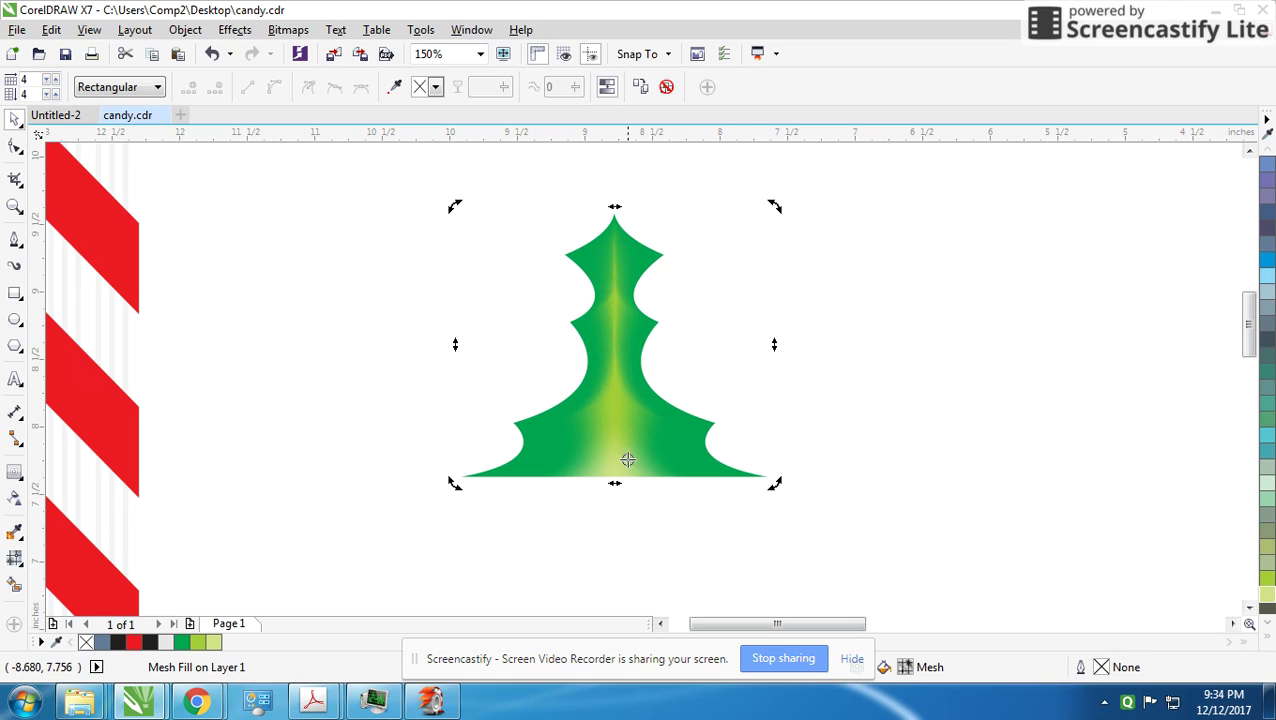
drag(786, 239, 849, 388)
key(ctrl+r)
key(ctrl+r)
key(ctrl+r)
key(ctrl+r)
key(ctrl+r)
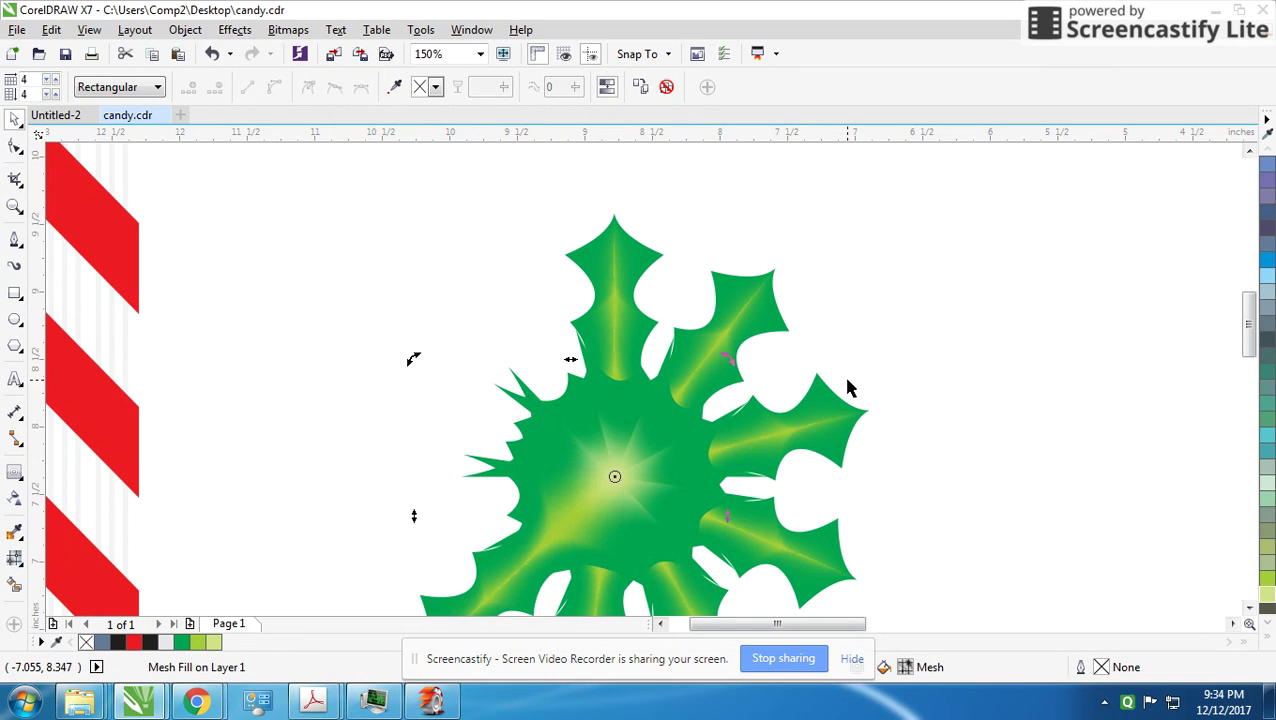
key(ctrl+r)
key(ctrl+r)
key(ctrl+r)
scroll(848, 388, down, 1)
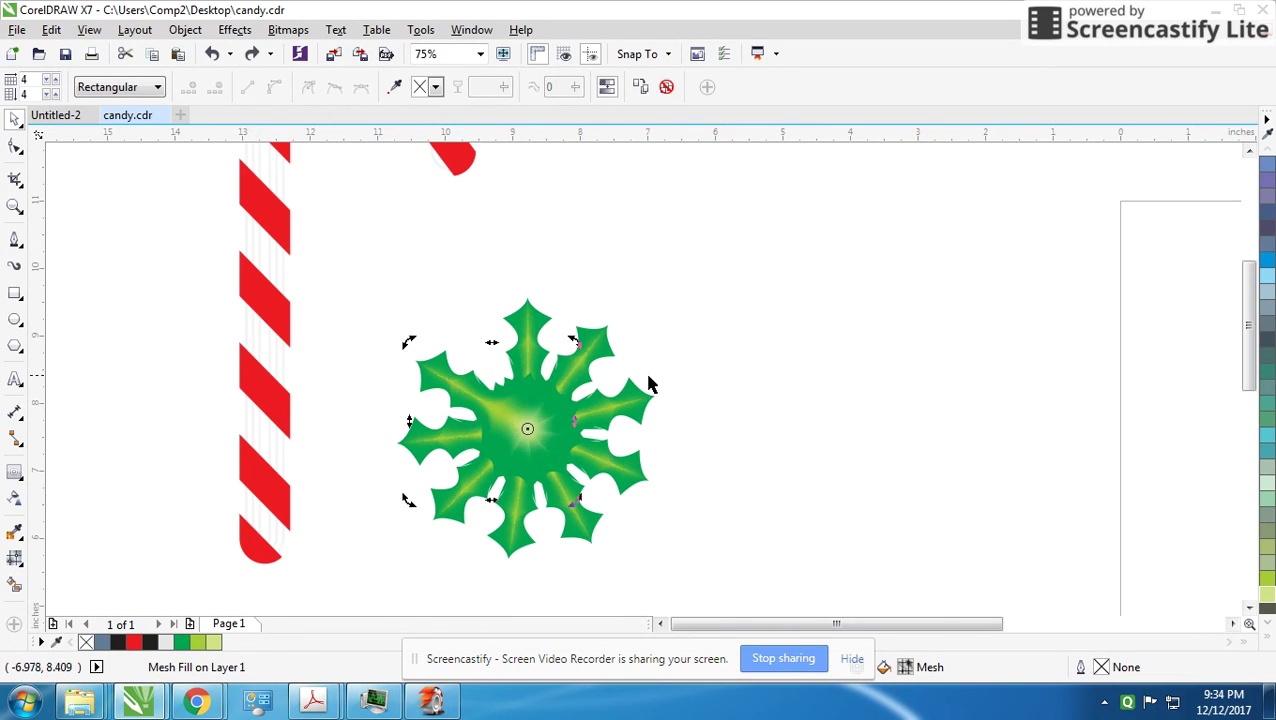
scroll(680, 335, down, 1)
drag(686, 317, 505, 493)
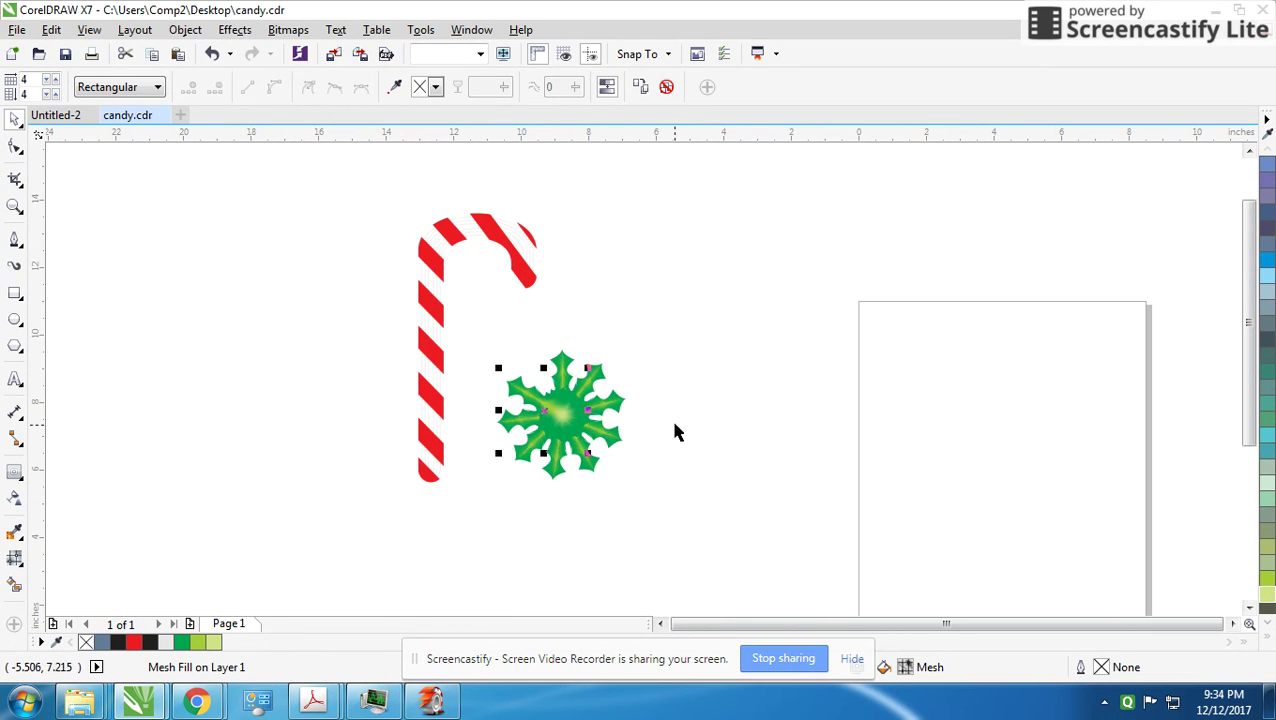
key(ctrl+z)
key(ctrl+z)
key(ctrl+z)
key(ctrl+z)
key(ctrl+z)
key(ctrl+z)
Step: Rotate repeated leaf copies around a centre below the leaf and group the twelve-leaf wreath
click(603, 395)
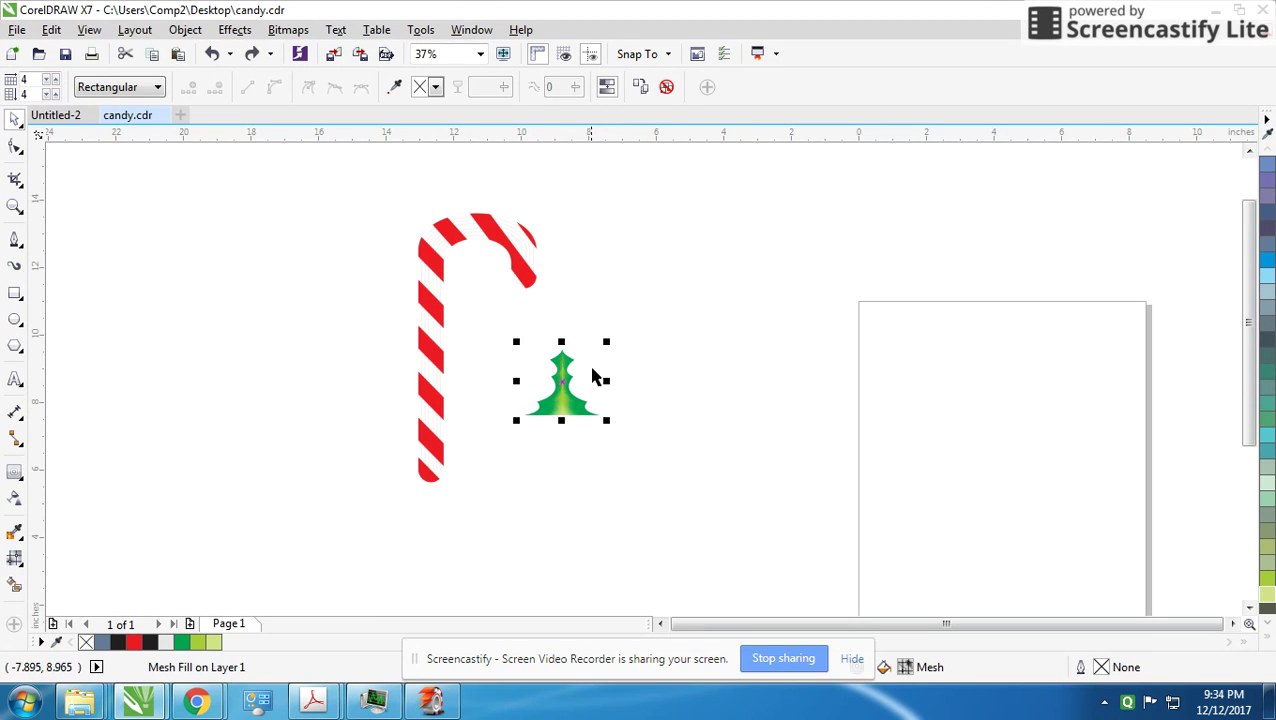
drag(567, 400, 562, 414)
mouse_move(604, 345)
mouse_down()
mouse_move(665, 389)
mouse_move(652, 372)
mouse_up()
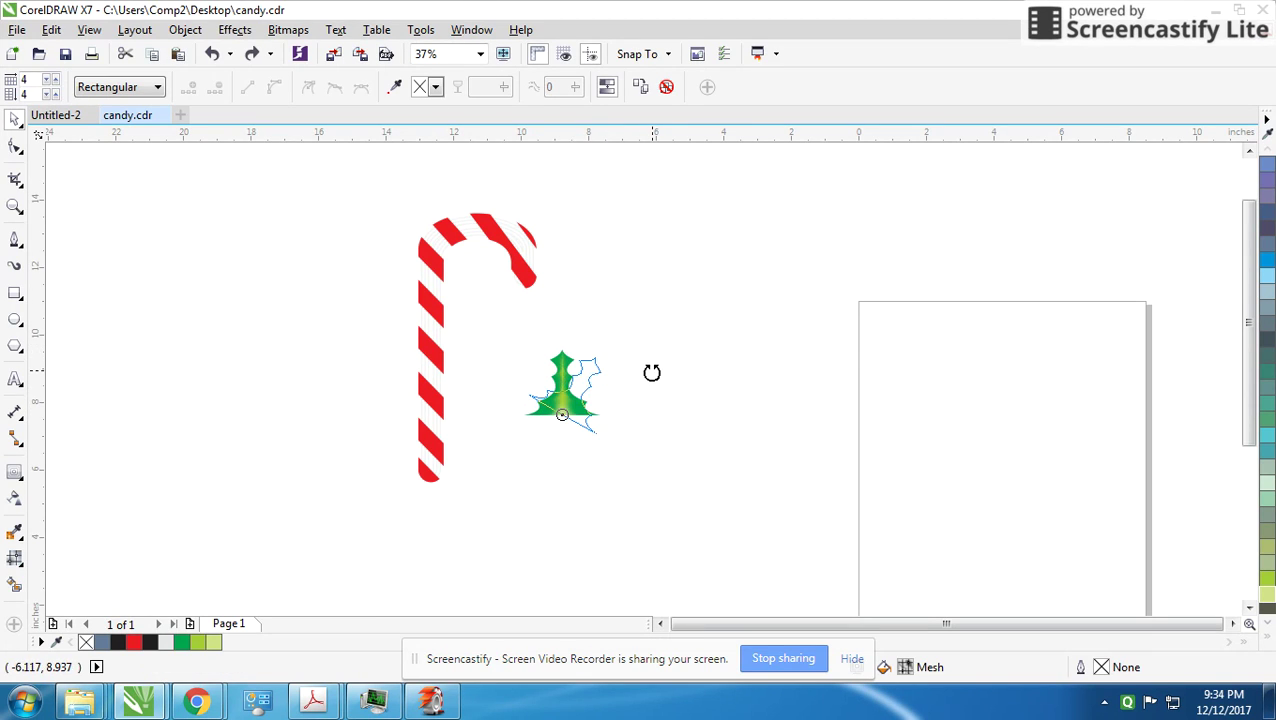
key(ctrl+r)
key(ctrl+r)
key(ctrl+r)
key(ctrl+r)
key(ctrl+r)
key(ctrl+r)
key(ctrl+r)
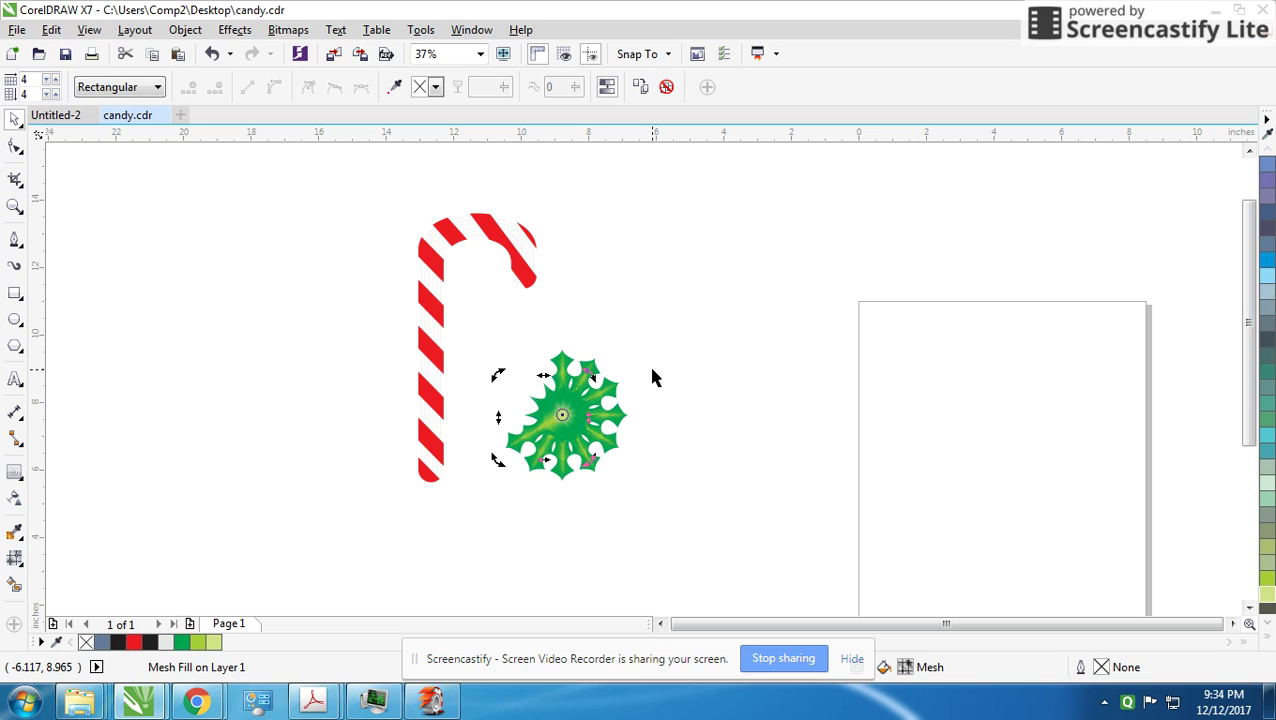
key(ctrl+r)
key(ctrl+r)
key(ctrl+r)
drag(687, 327, 440, 530)
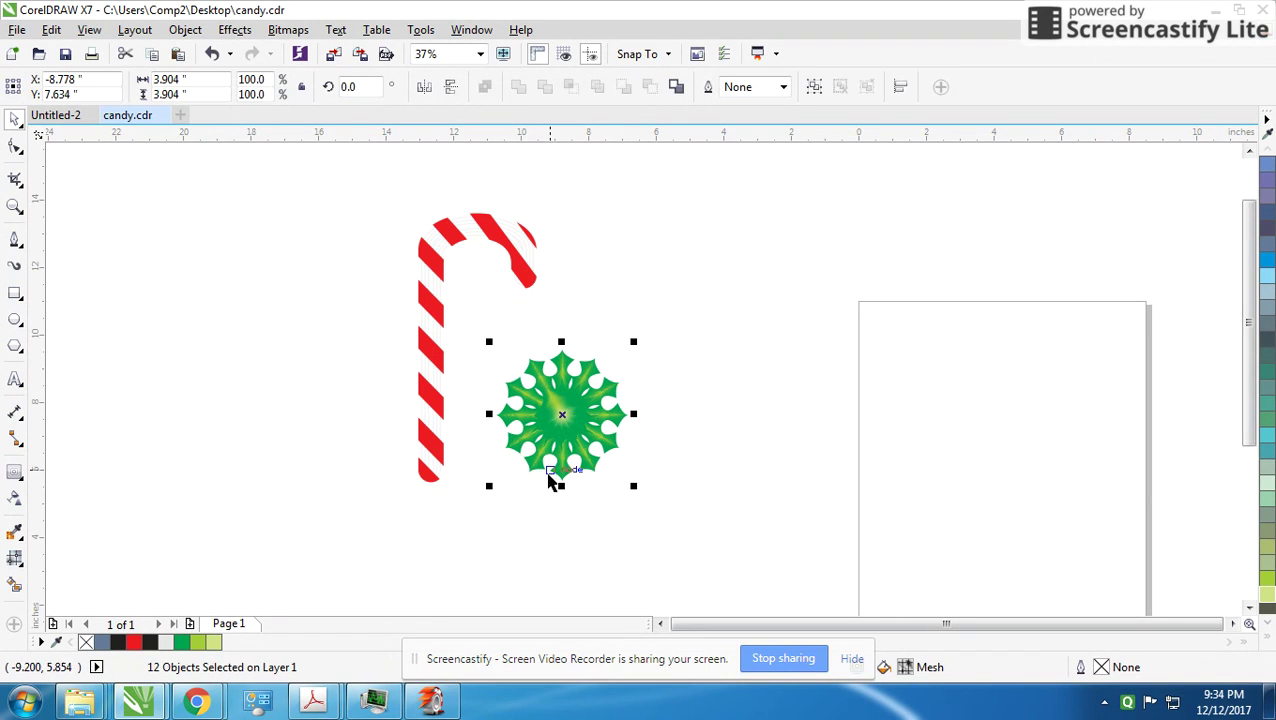
key(ctrl+g)
Step: Draw a circle, move it to the wreath centre, and shrink it to 1.553 inches
click(15, 319)
drag(153, 320, 243, 410)
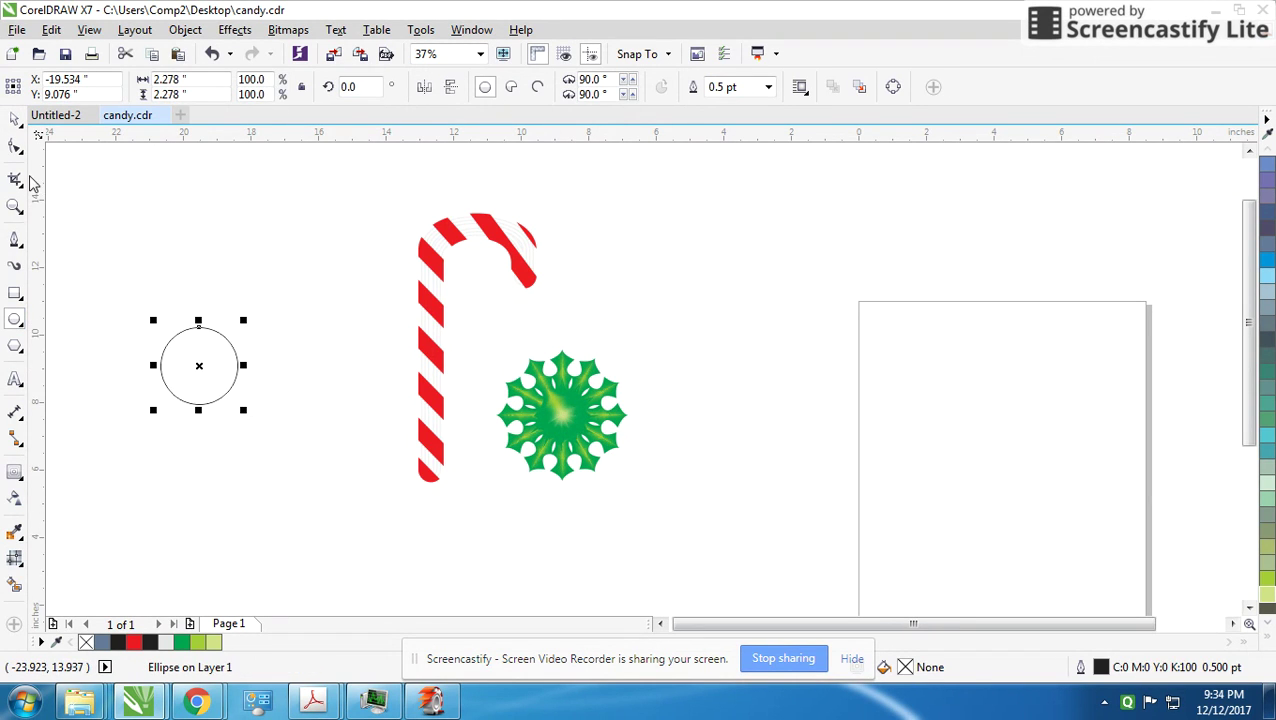
click(14, 118)
drag(199, 365, 597, 410)
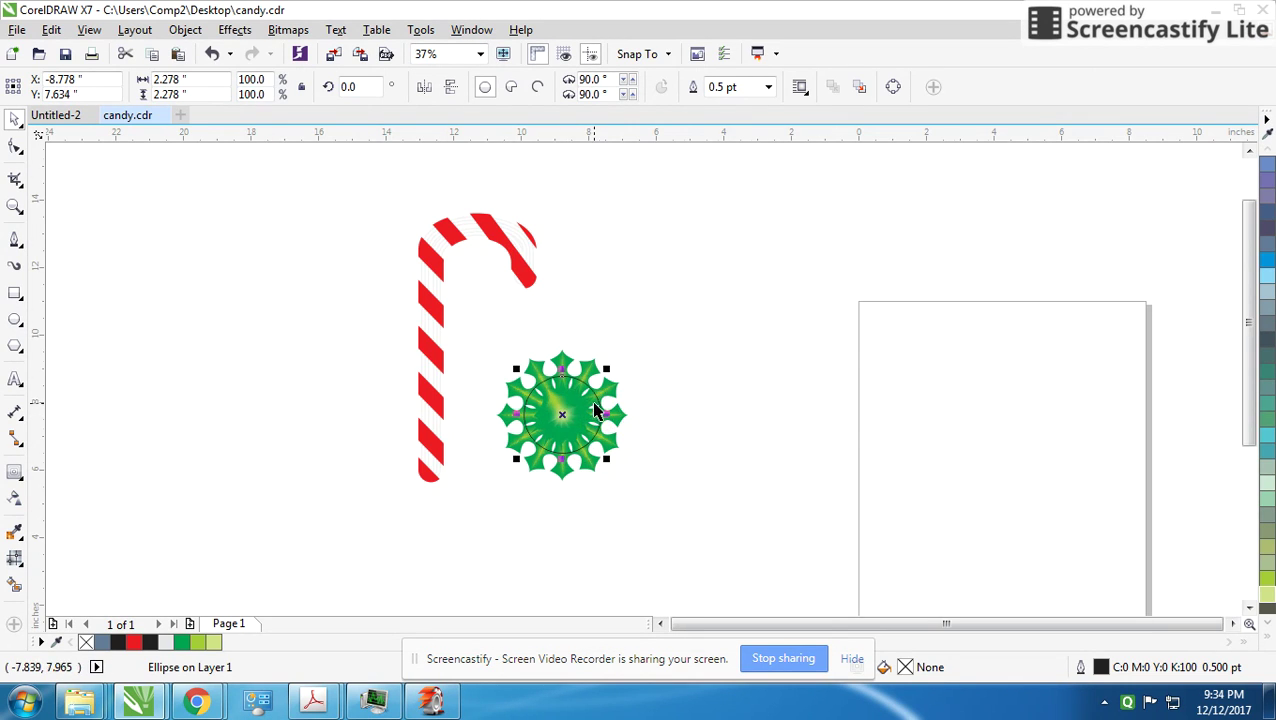
scroll(594, 410, up, 2)
drag(661, 326, 640, 343)
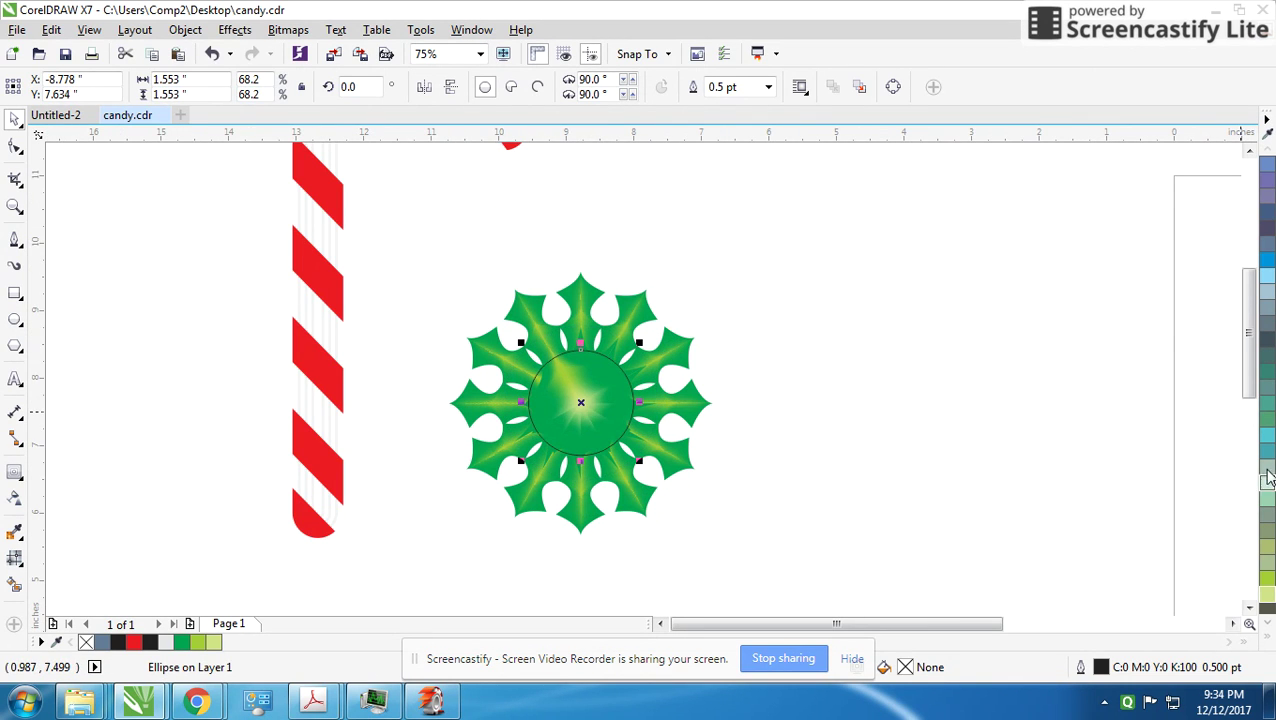
Step: Fill the centre circle red and open its fill settings with F11
click(1265, 626)
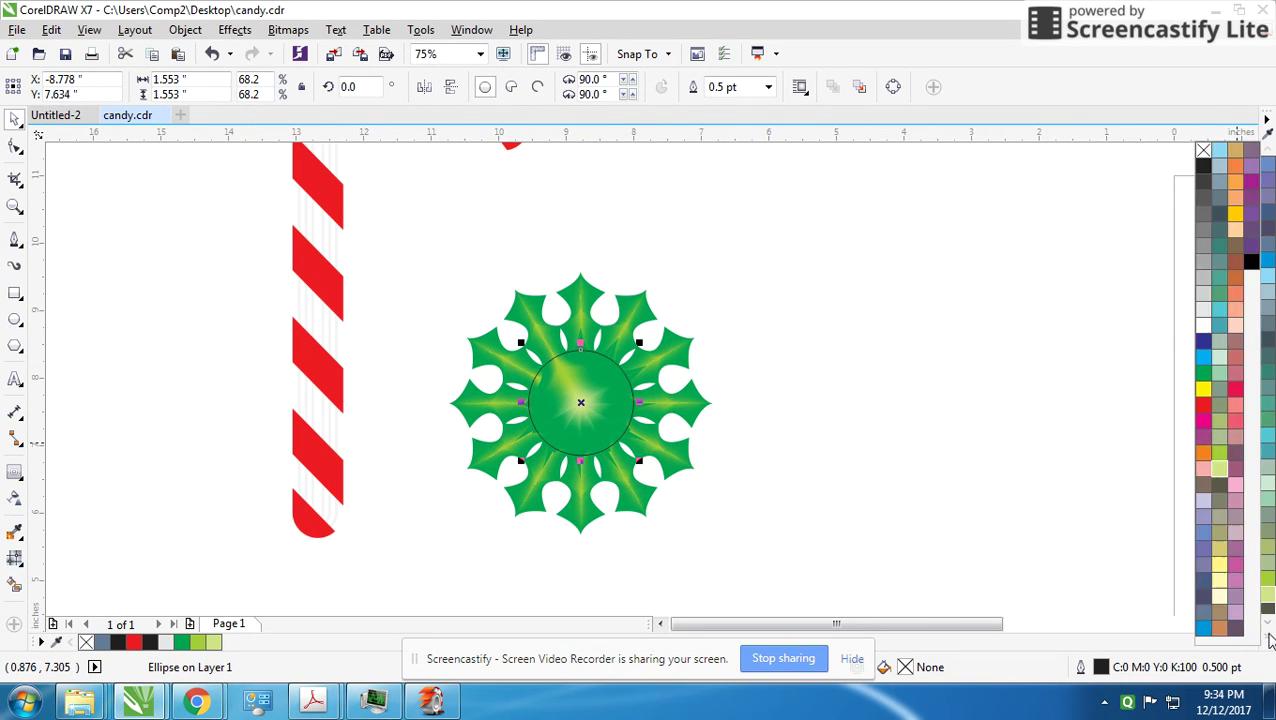
click(1203, 405)
scroll(585, 400, up, 1)
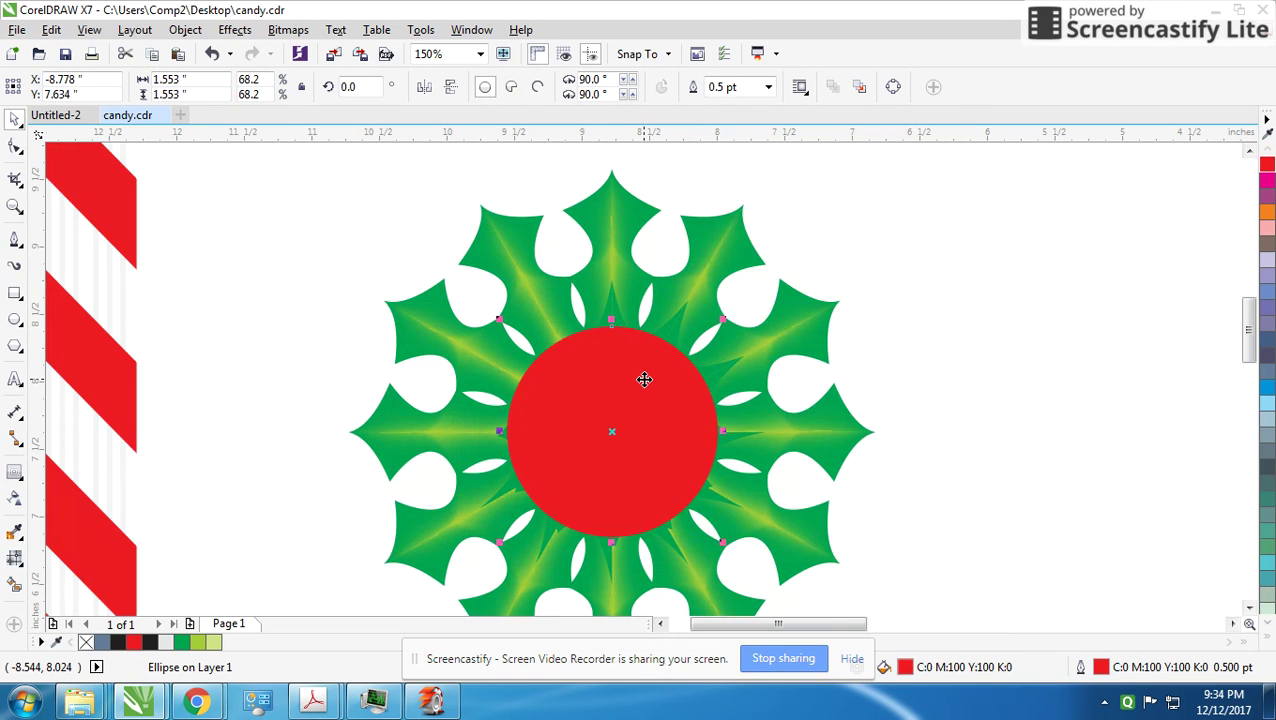
key(F11)
Step: Set an elliptical fountain fill with a red end and a dark red end, then apply it
click(973, 326)
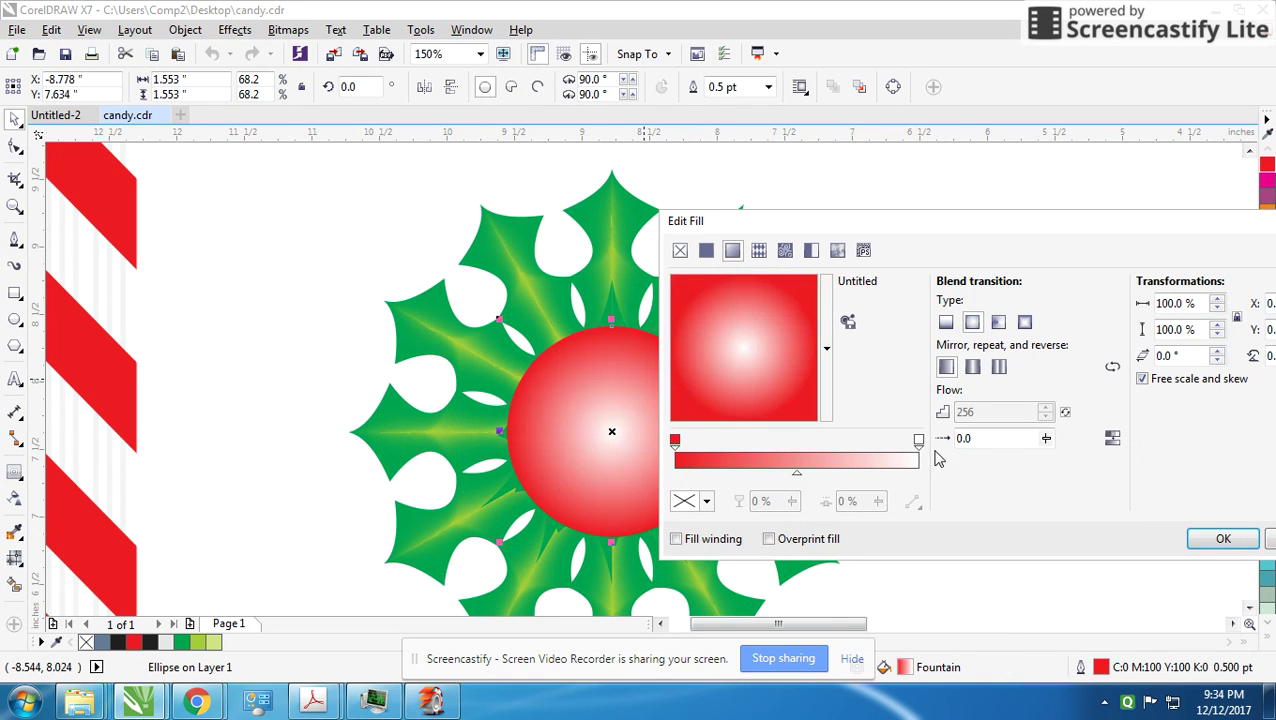
click(912, 450)
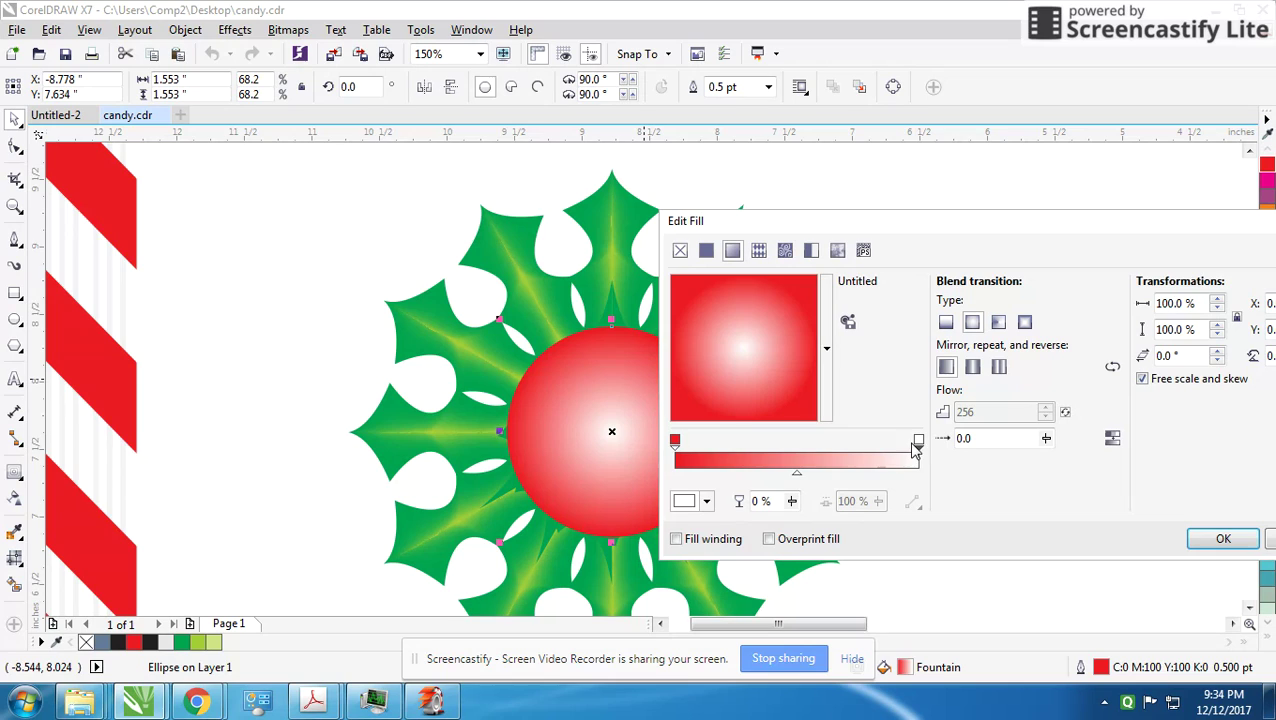
click(705, 505)
click(632, 433)
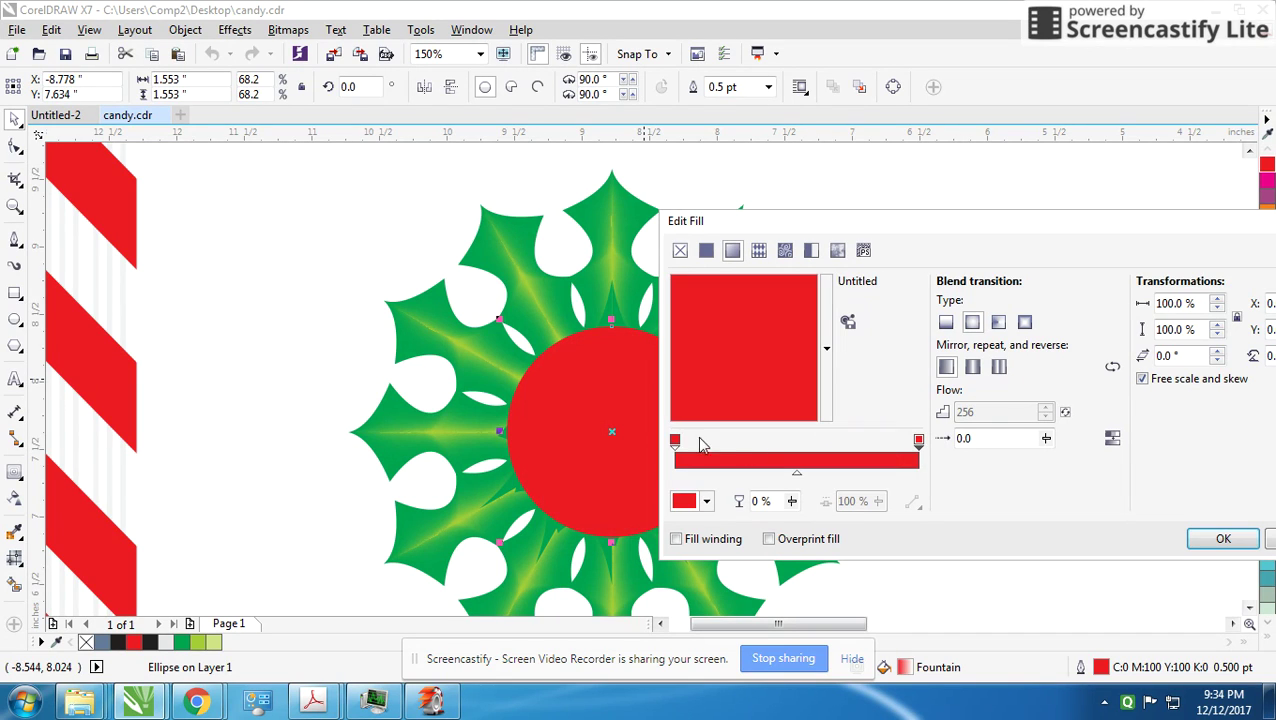
click(677, 447)
click(706, 503)
drag(788, 356, 793, 405)
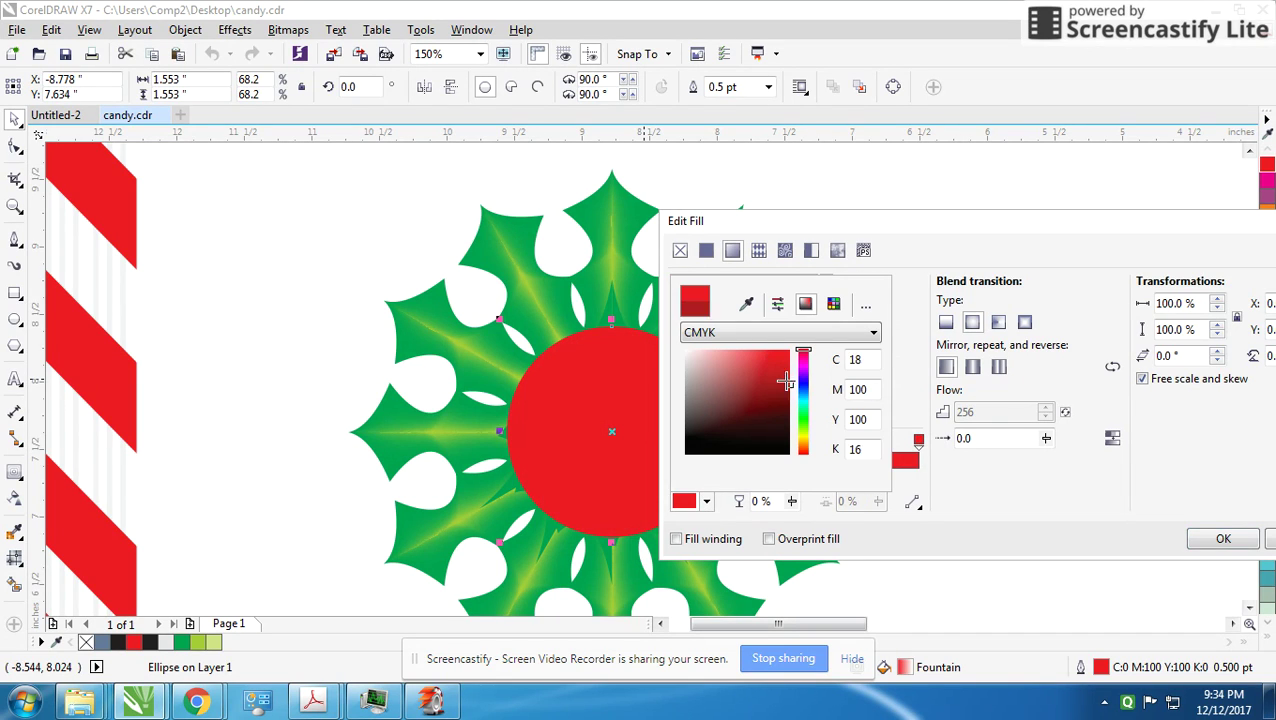
key(Return)
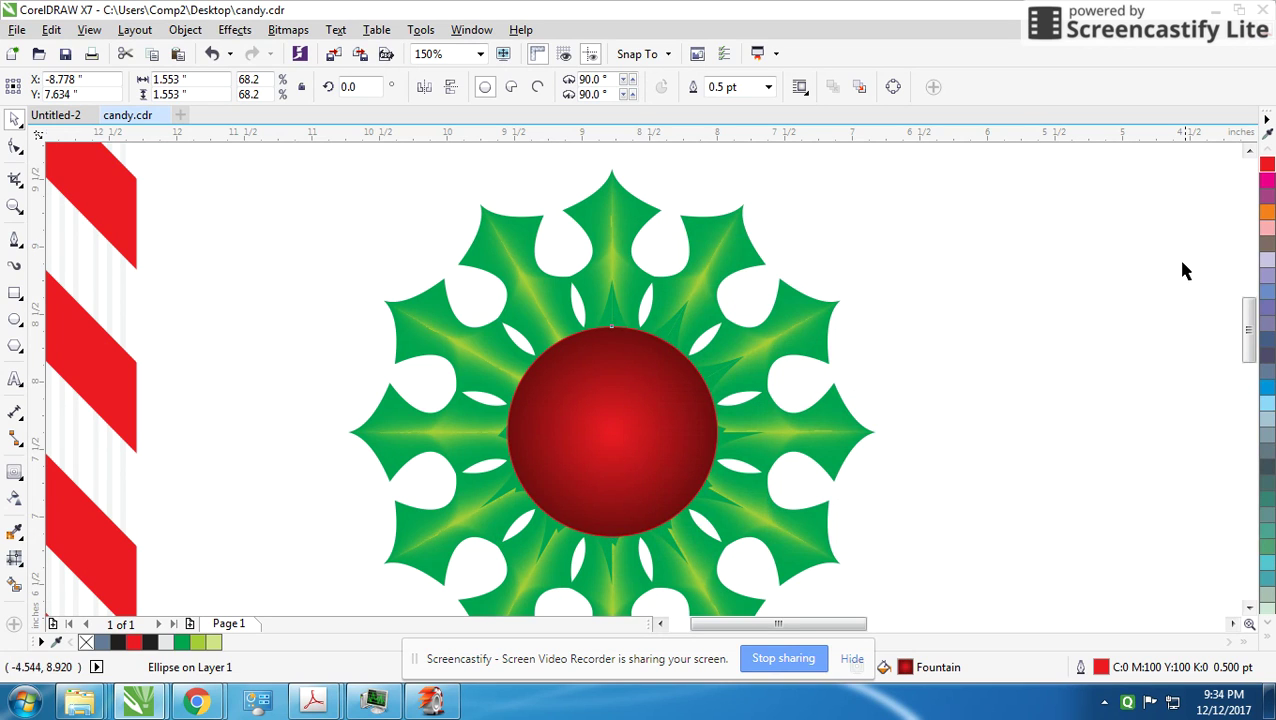
click(1268, 640)
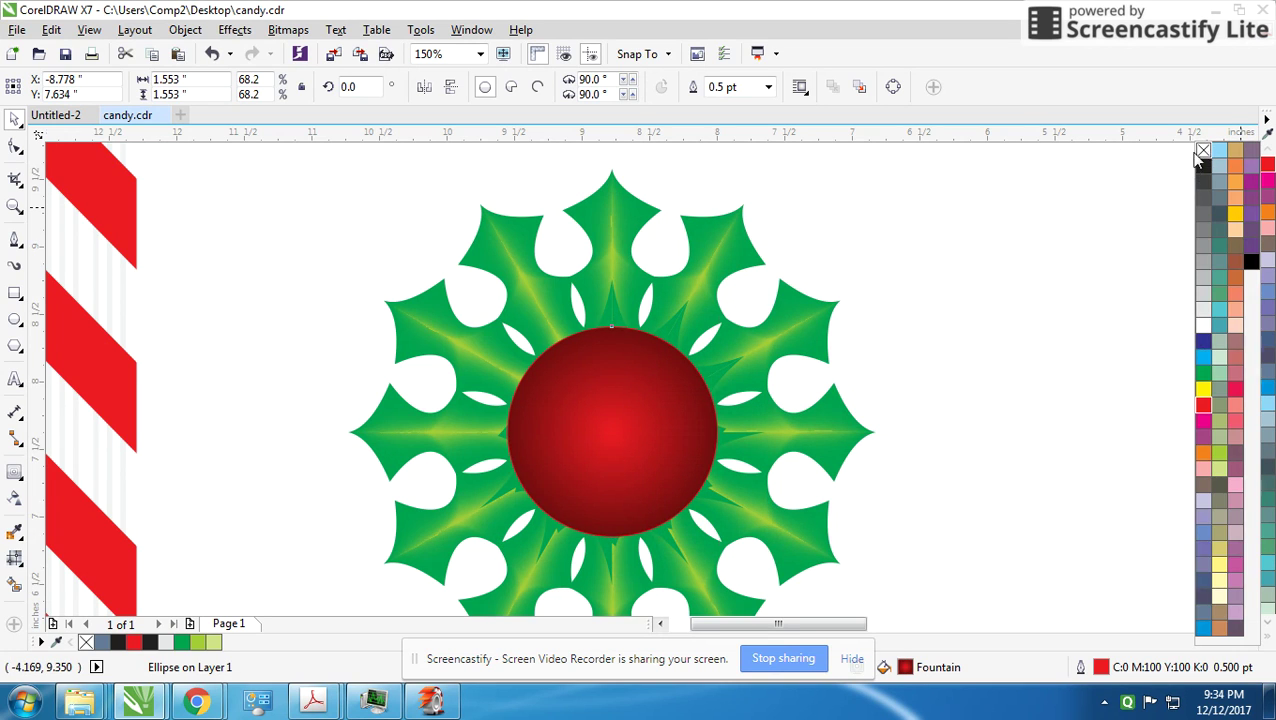
Step: Remove the ball's outline and make a tiny rich-black circle copy at its centre
right_click(1202, 151)
drag(723, 322, 619, 424)
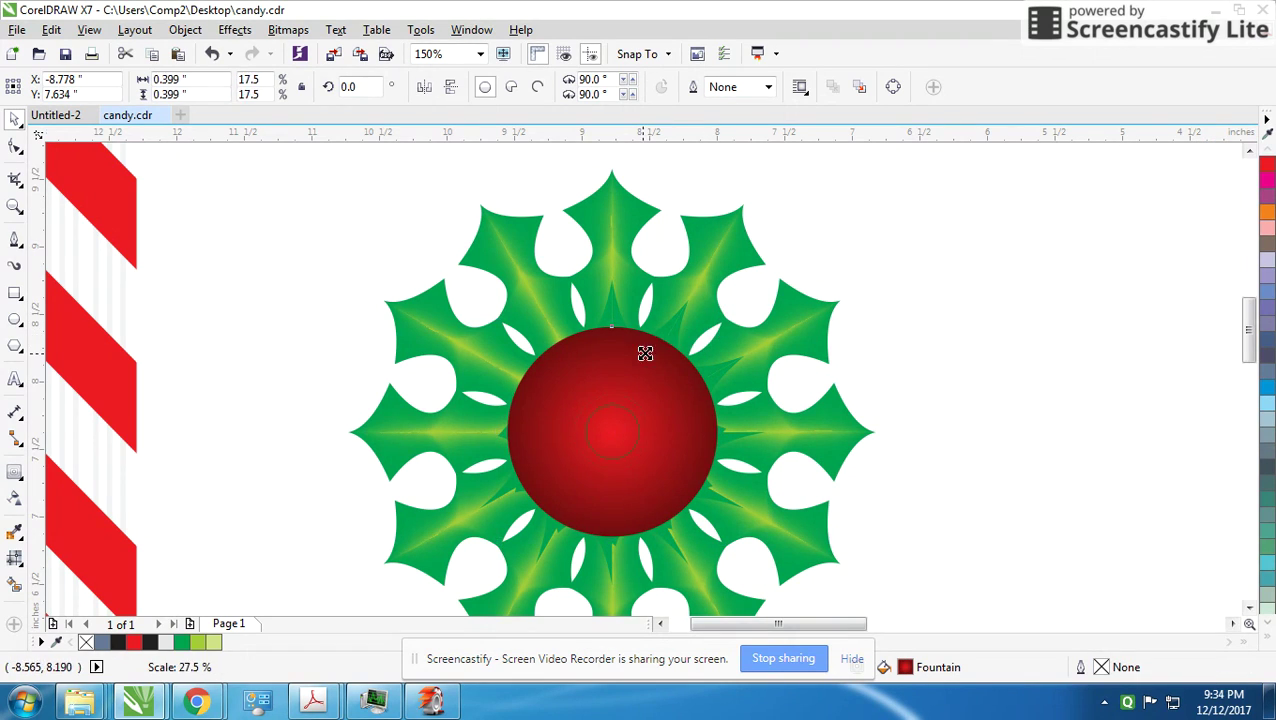
click(1268, 640)
click(1204, 168)
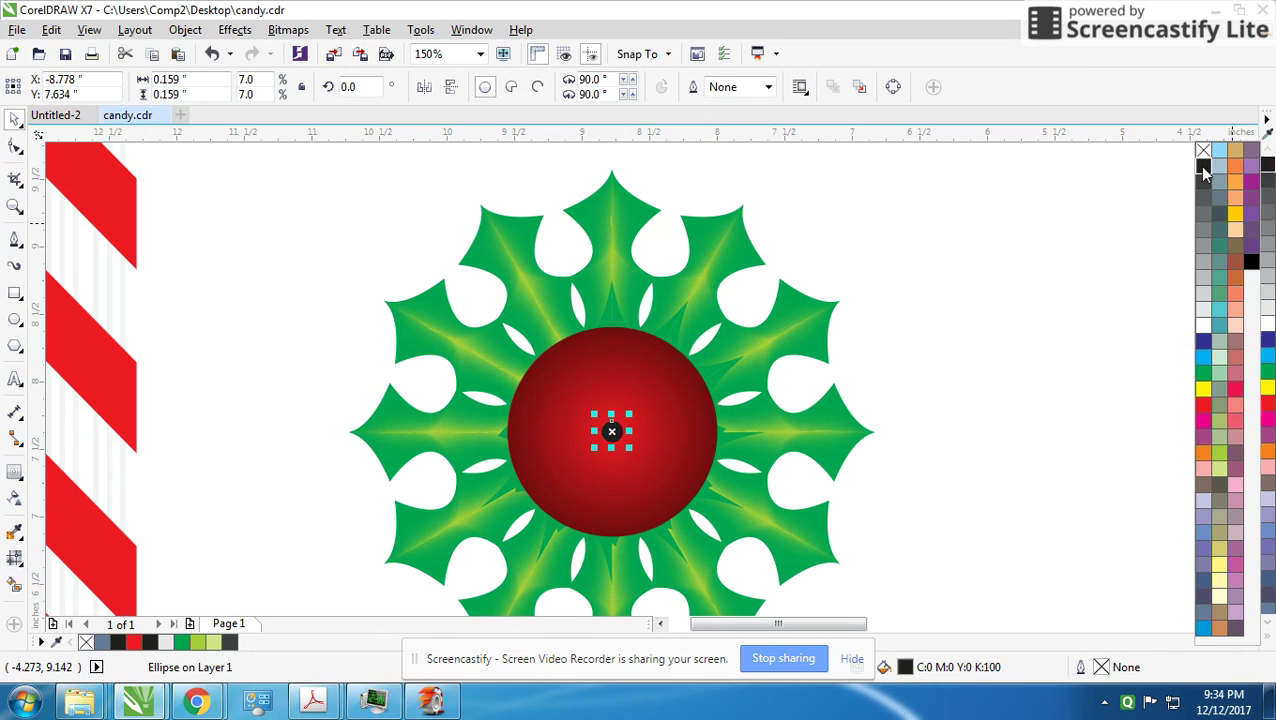
click(1252, 262)
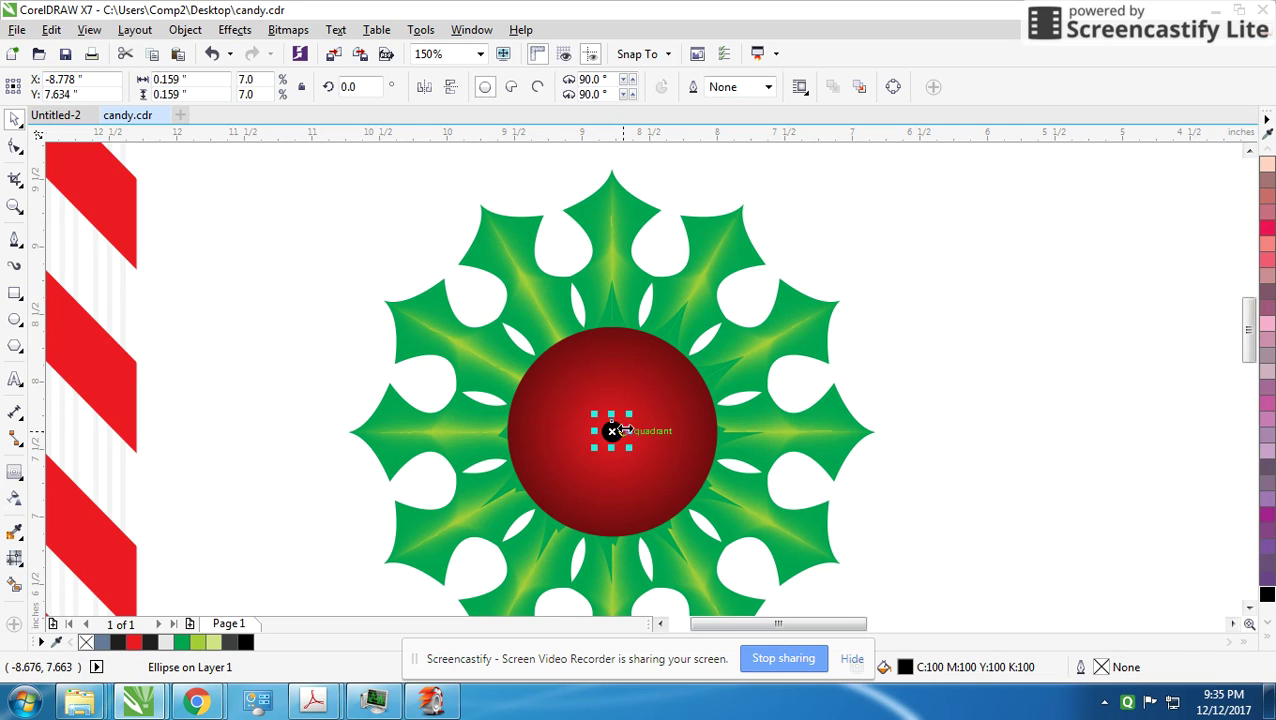
Step: Trim a duplicate of the black circle into a small crescent
scroll(625, 440, up, 2)
drag(578, 362, 577, 408)
right_click(577, 408)
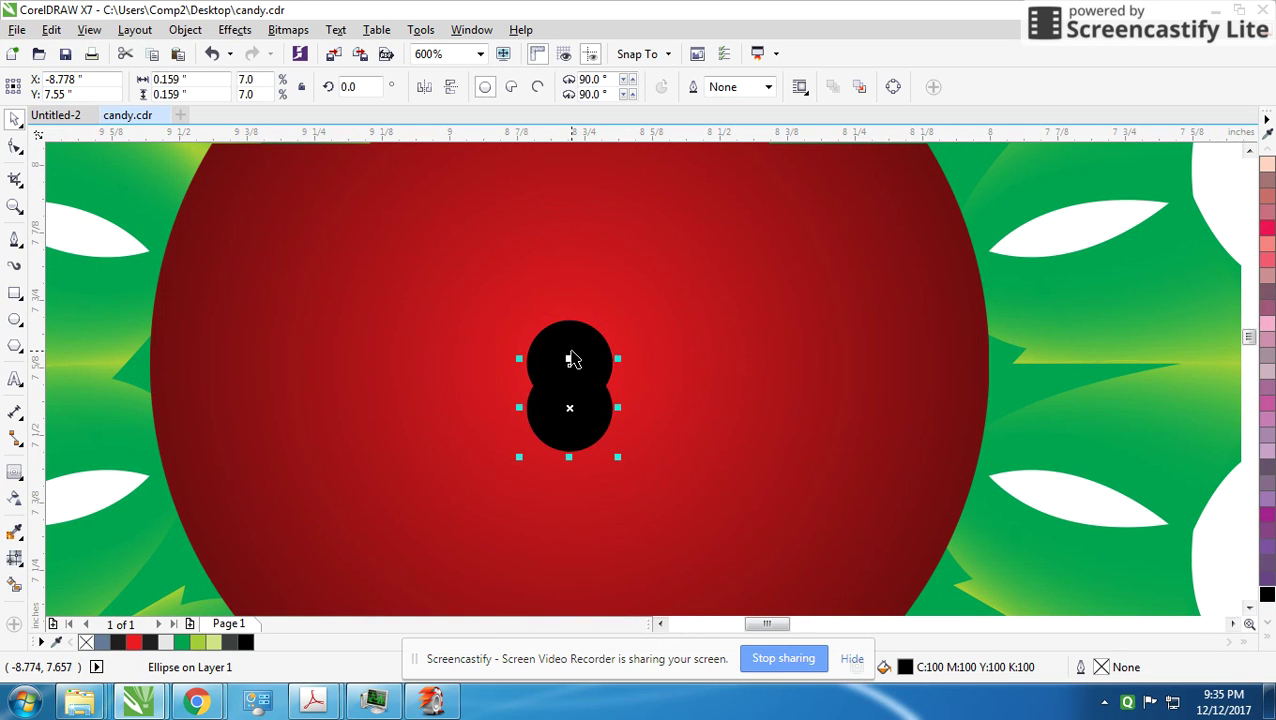
shift+click(570, 355)
click(541, 87)
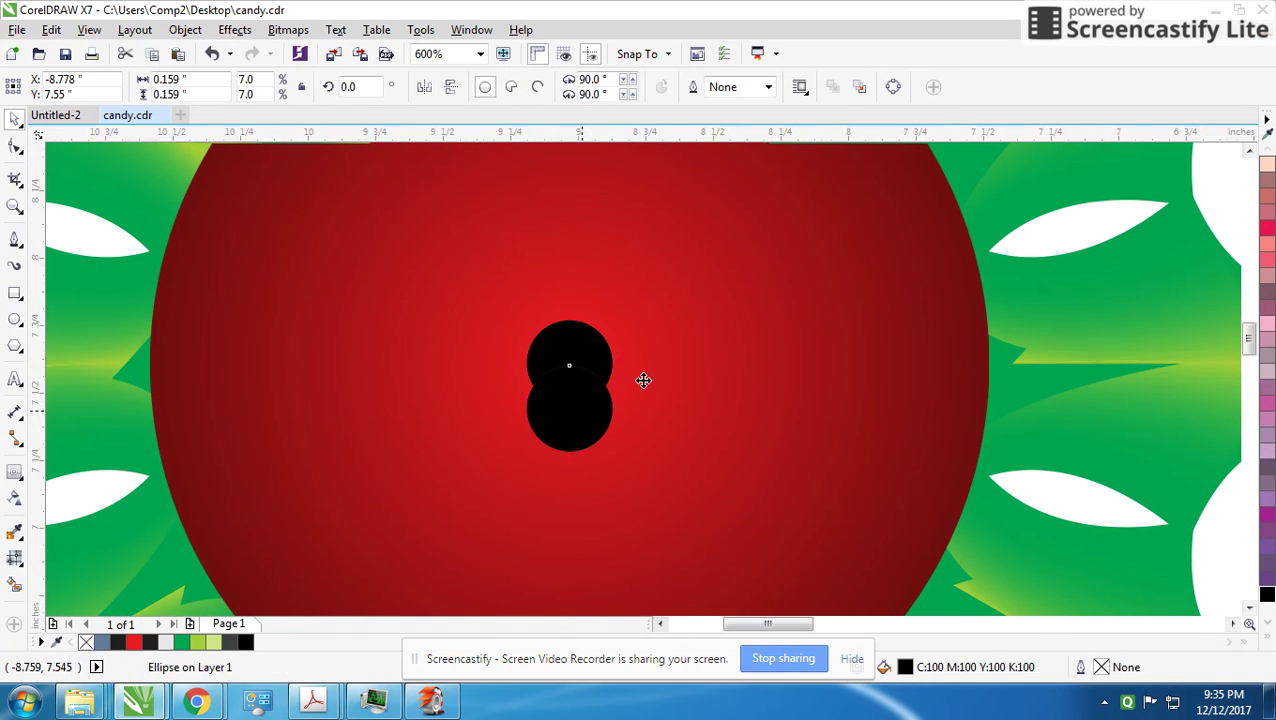
scroll(641, 379, down, 1)
mouse_move(655, 345)
mouse_down()
mouse_move(706, 265)
mouse_move(695, 239)
mouse_move(760, 298)
mouse_up()
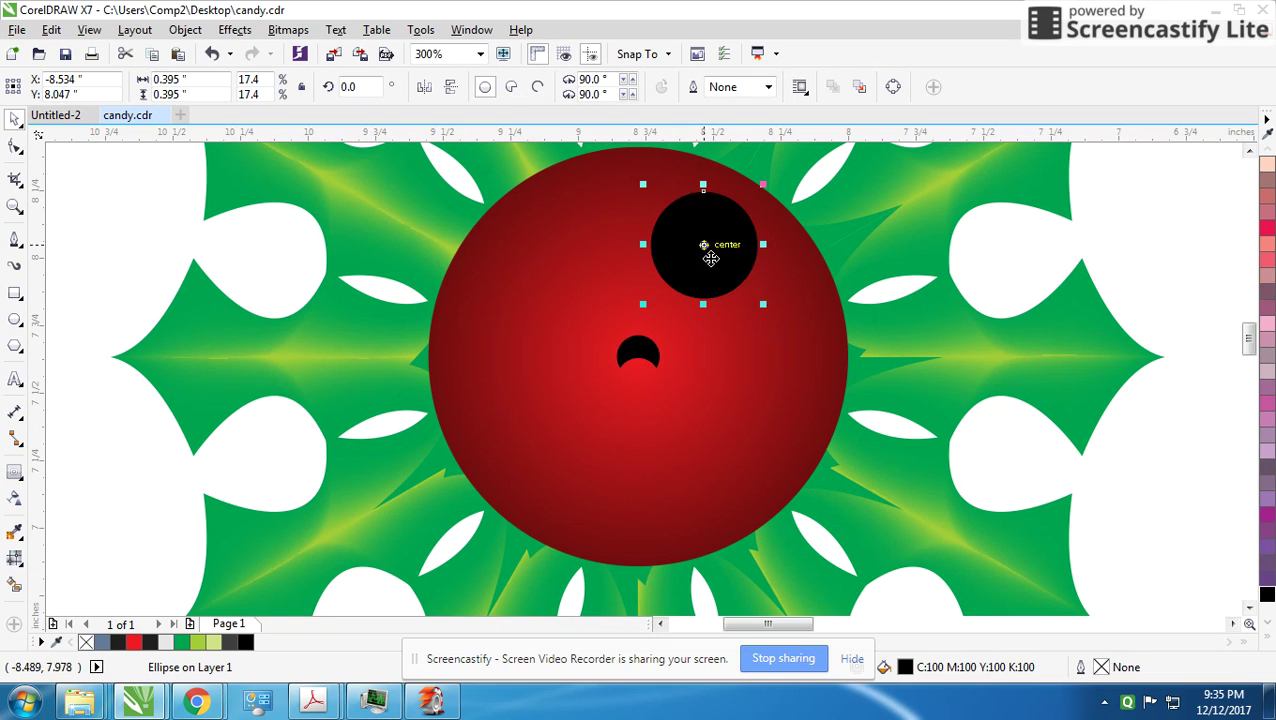
Step: Reshape the remaining black circle into an upright ellipse tilted 20.818° on the ball
drag(736, 236, 716, 268)
drag(748, 215, 775, 186)
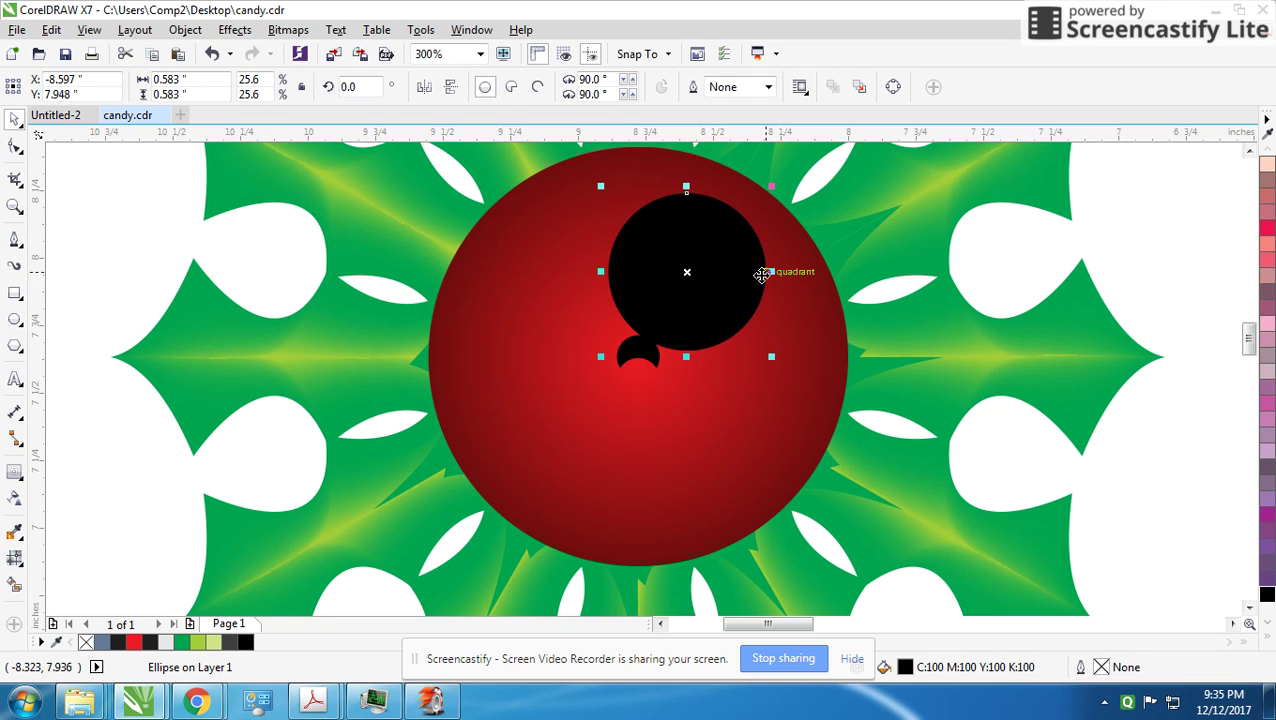
drag(773, 271, 746, 271)
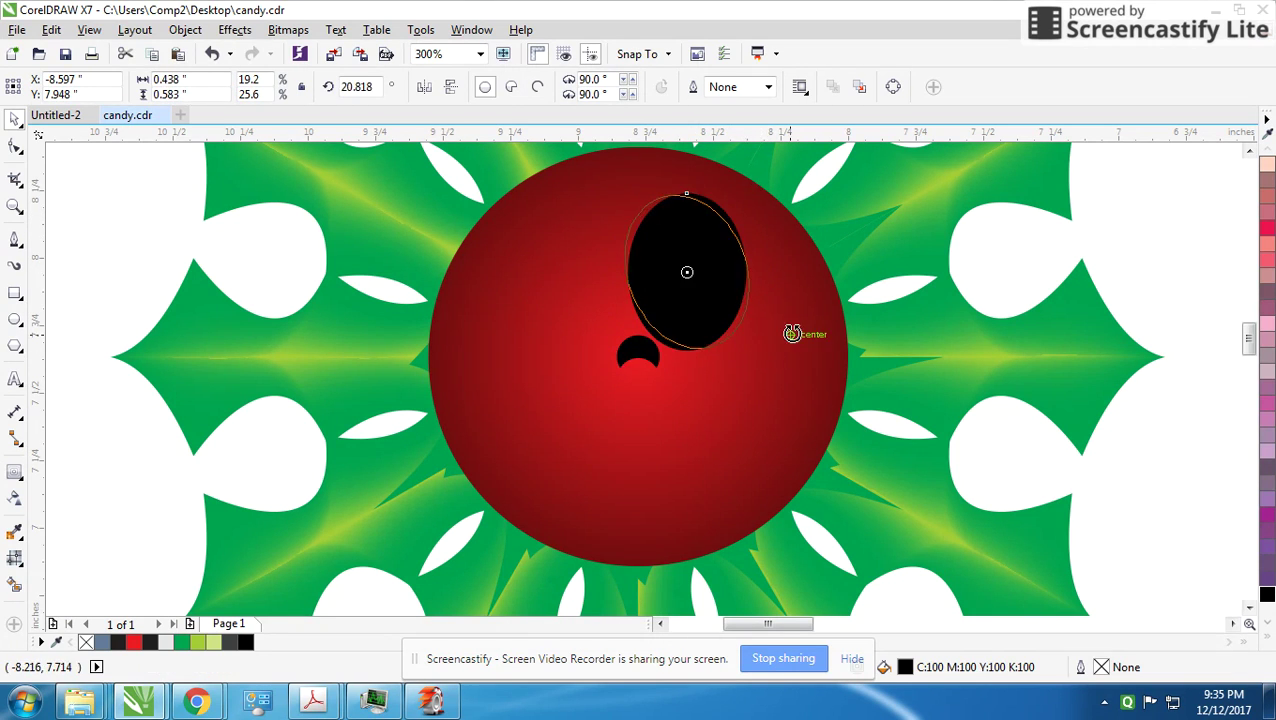
drag(757, 355, 802, 335)
Step: Fill the oval white, tilt it more steeply, and enlarge it on the ball
click(1266, 612)
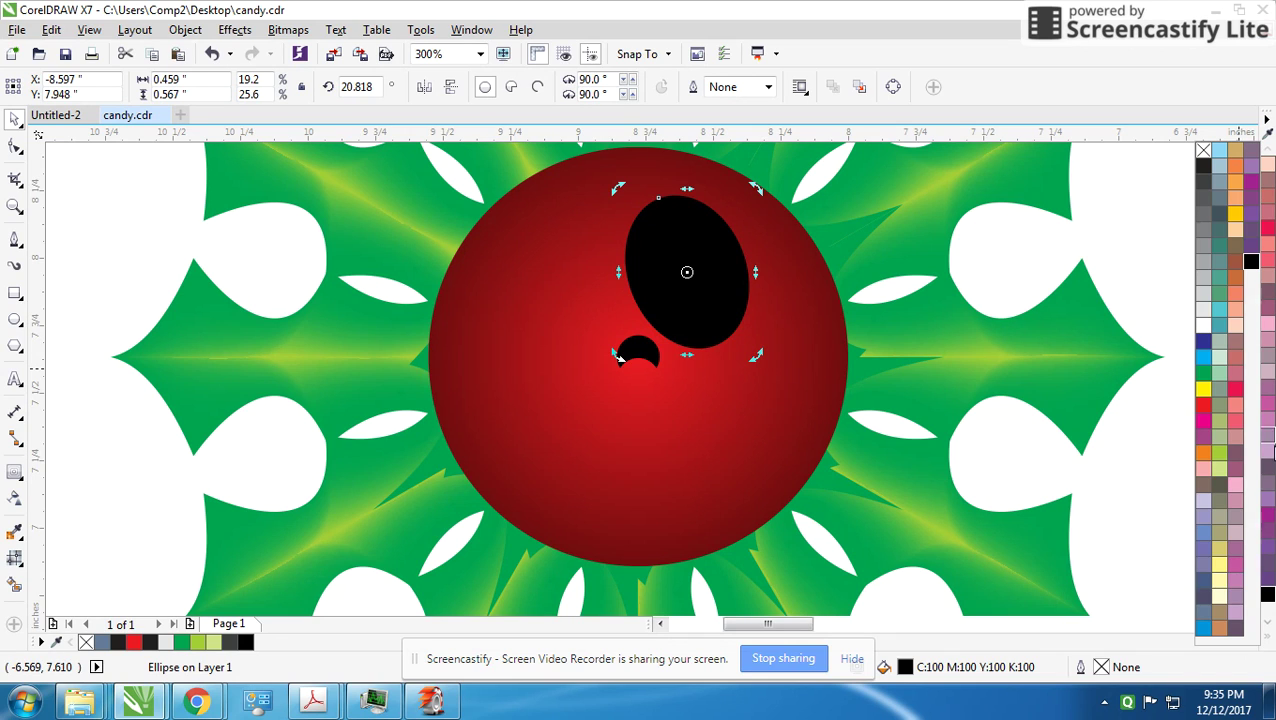
click(1204, 313)
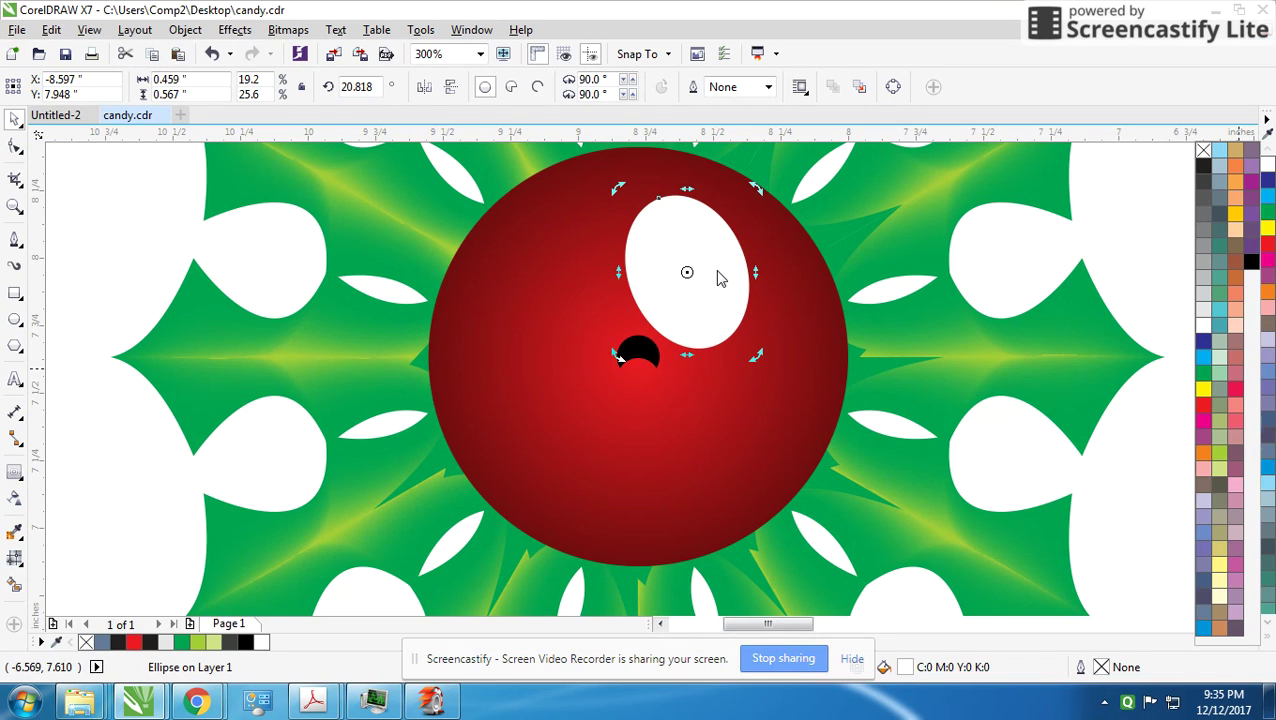
drag(758, 190, 735, 207)
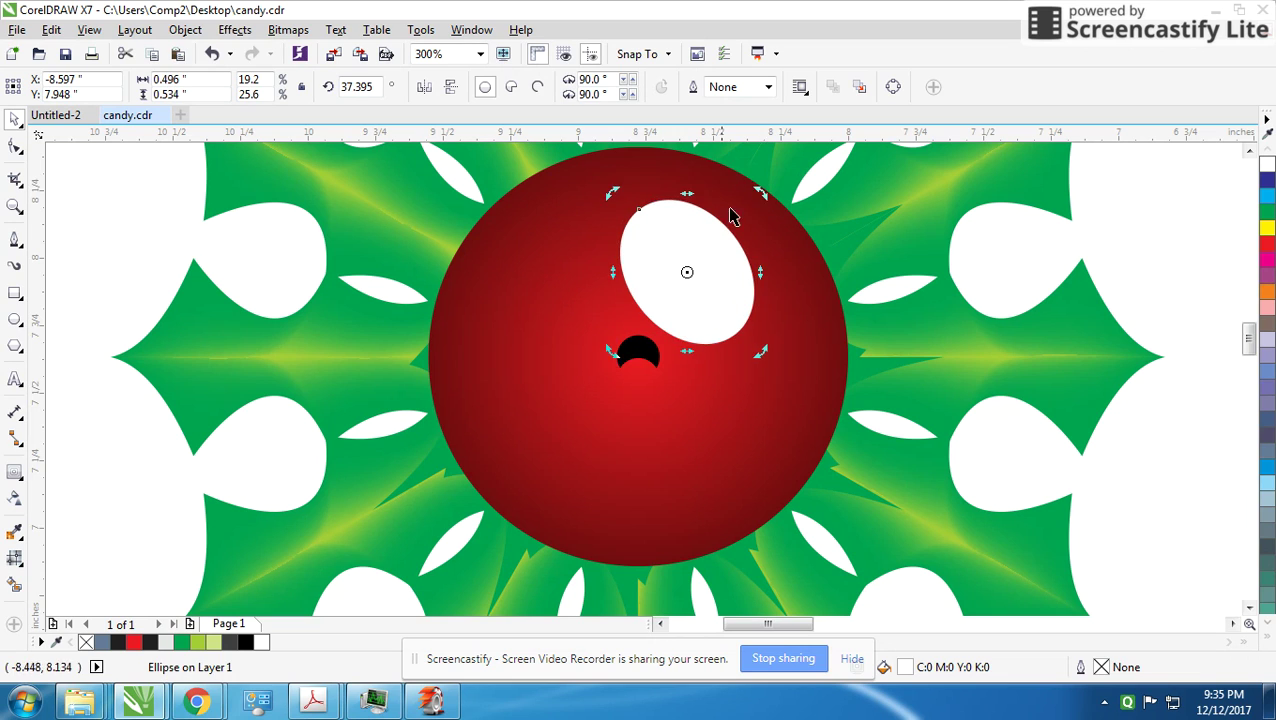
click(740, 308)
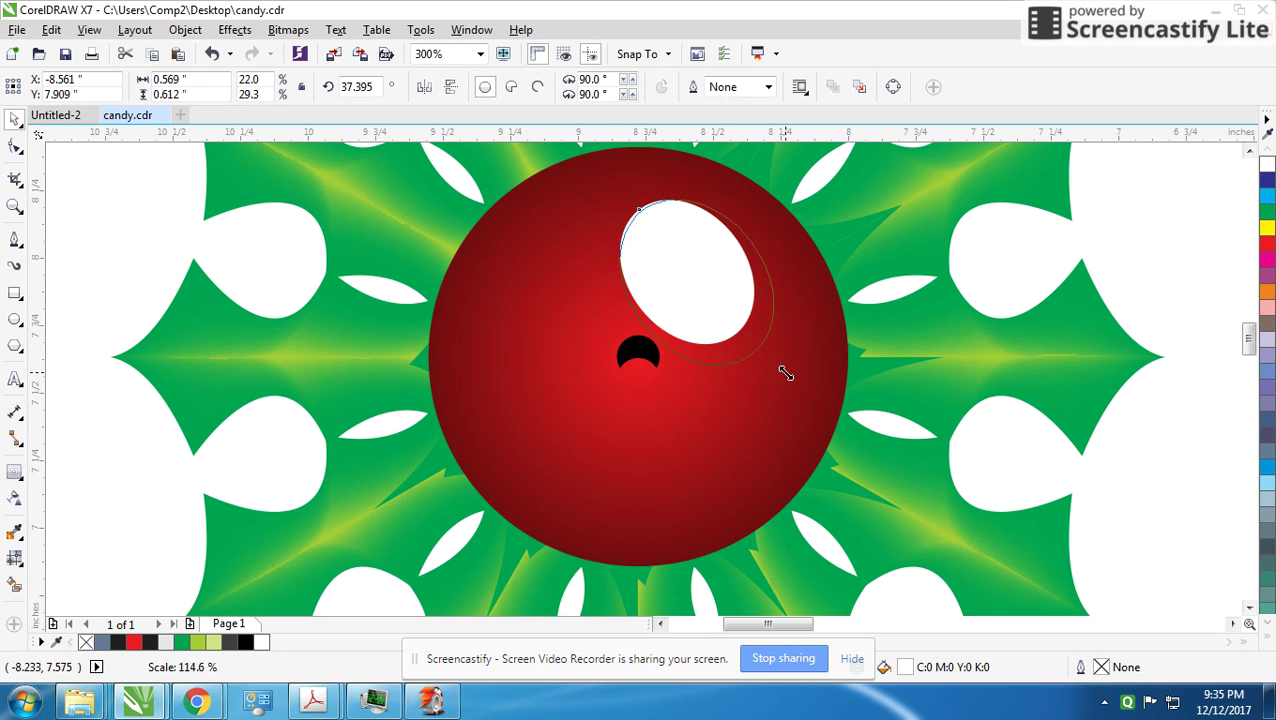
drag(779, 366, 749, 316)
Step: Apply and adjust a white-to-transparent linear gradient on the oval highlight
click(15, 500)
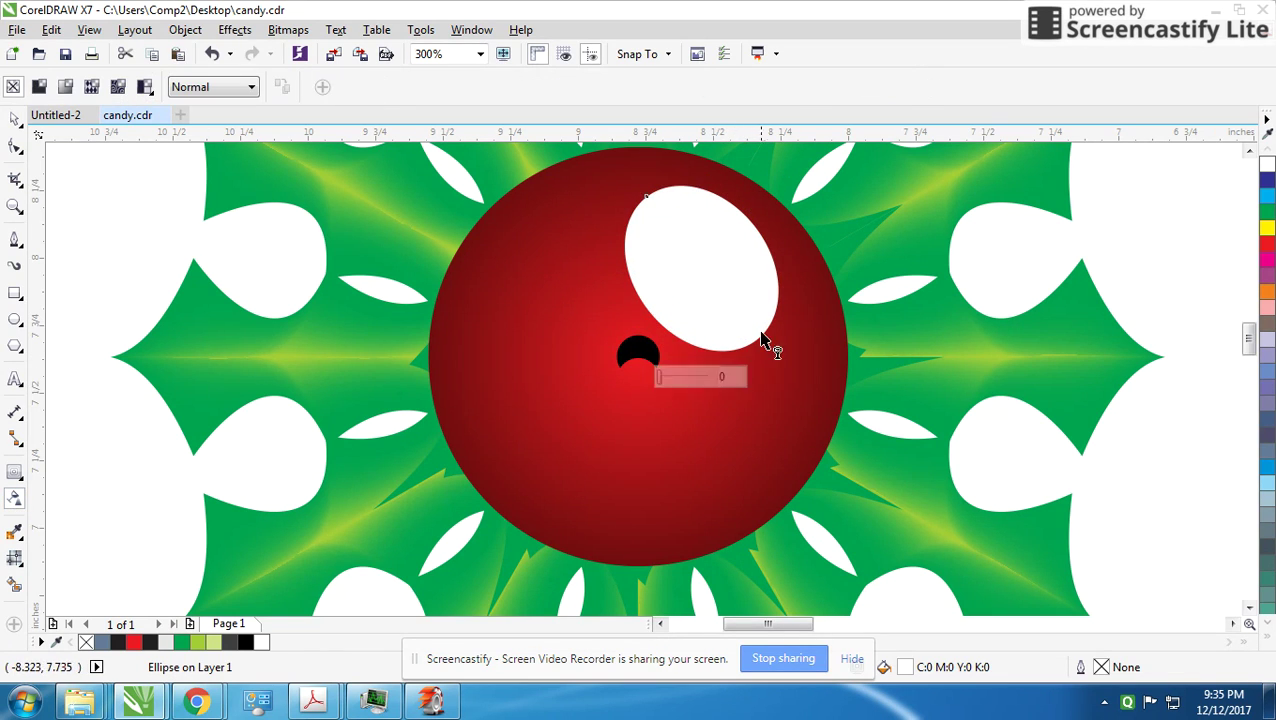
mouse_move(746, 250)
mouse_down()
mouse_move(677, 300)
mouse_move(687, 318)
mouse_up()
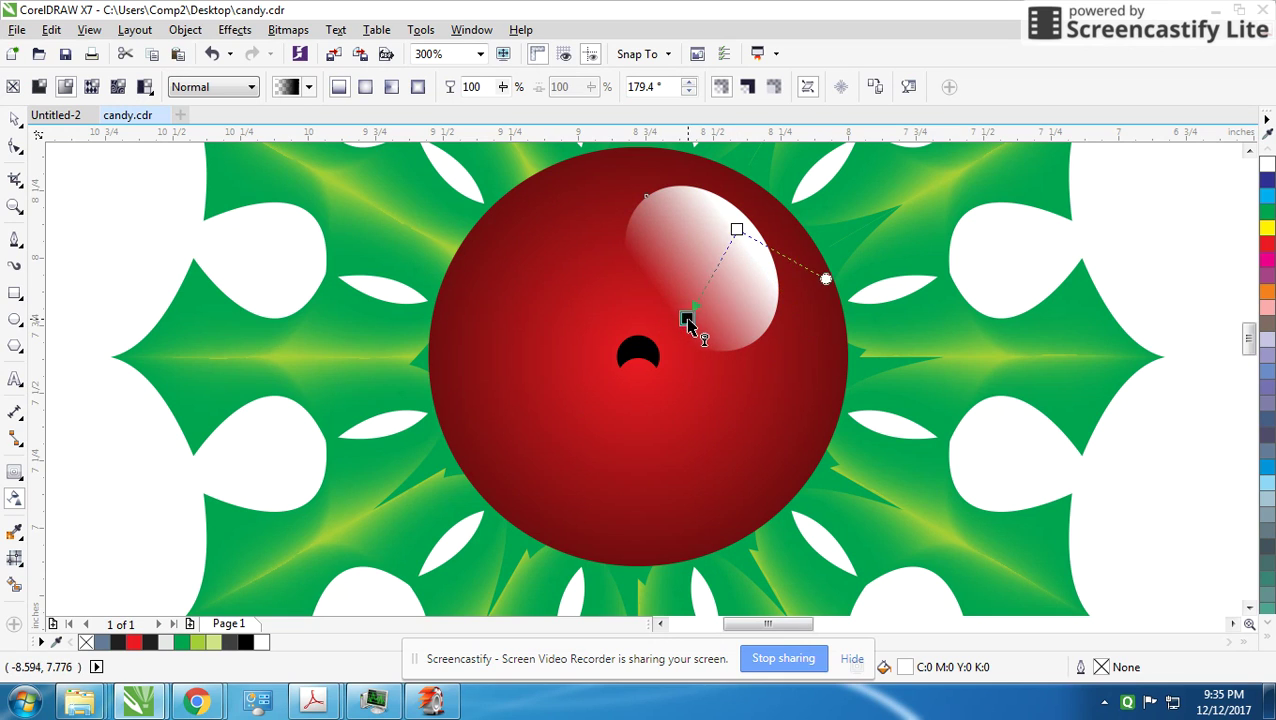
drag(736, 230, 716, 218)
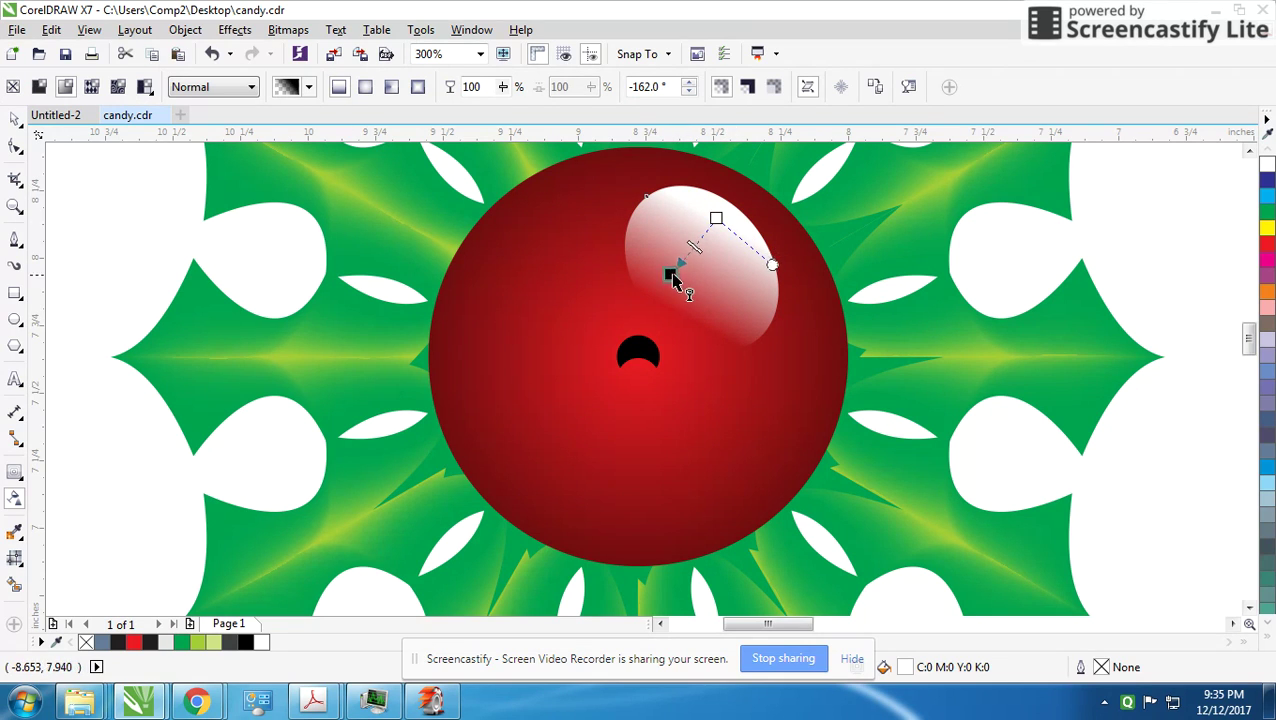
drag(687, 318, 675, 290)
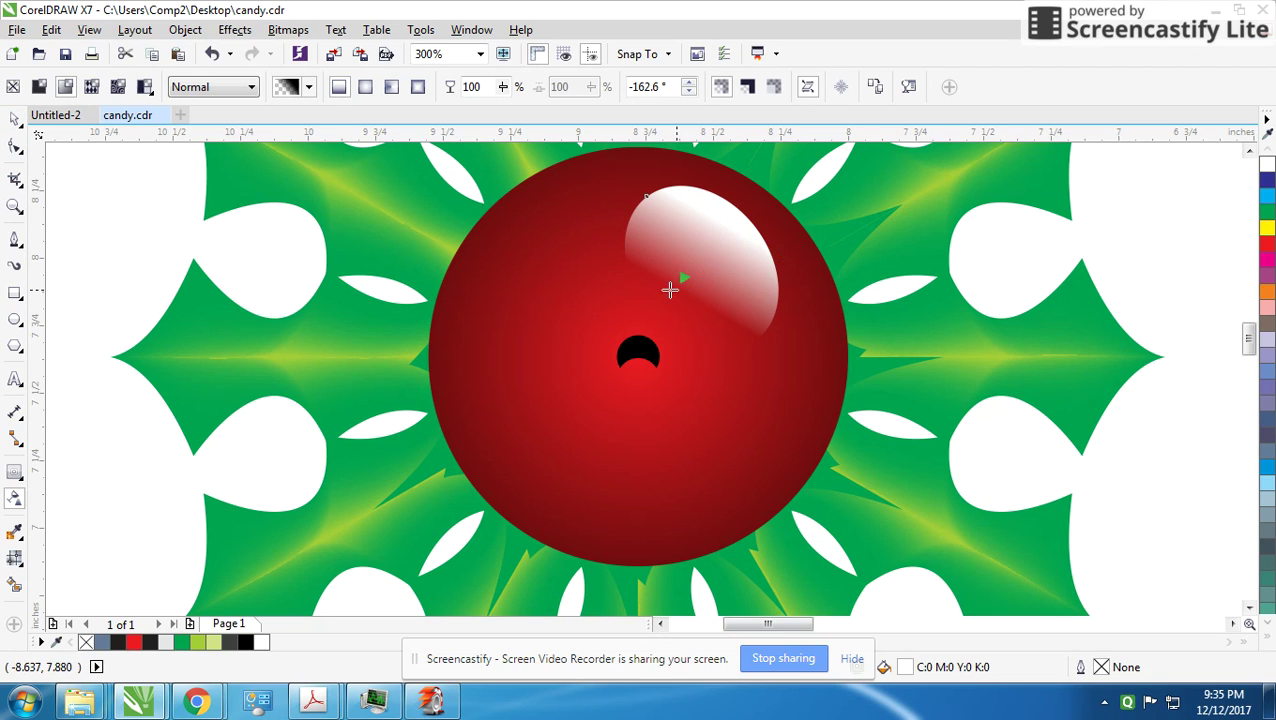
drag(676, 289, 660, 280)
Step: Convert the highlight oval to a bitmap and give it uniform transparency of 80
click(14, 120)
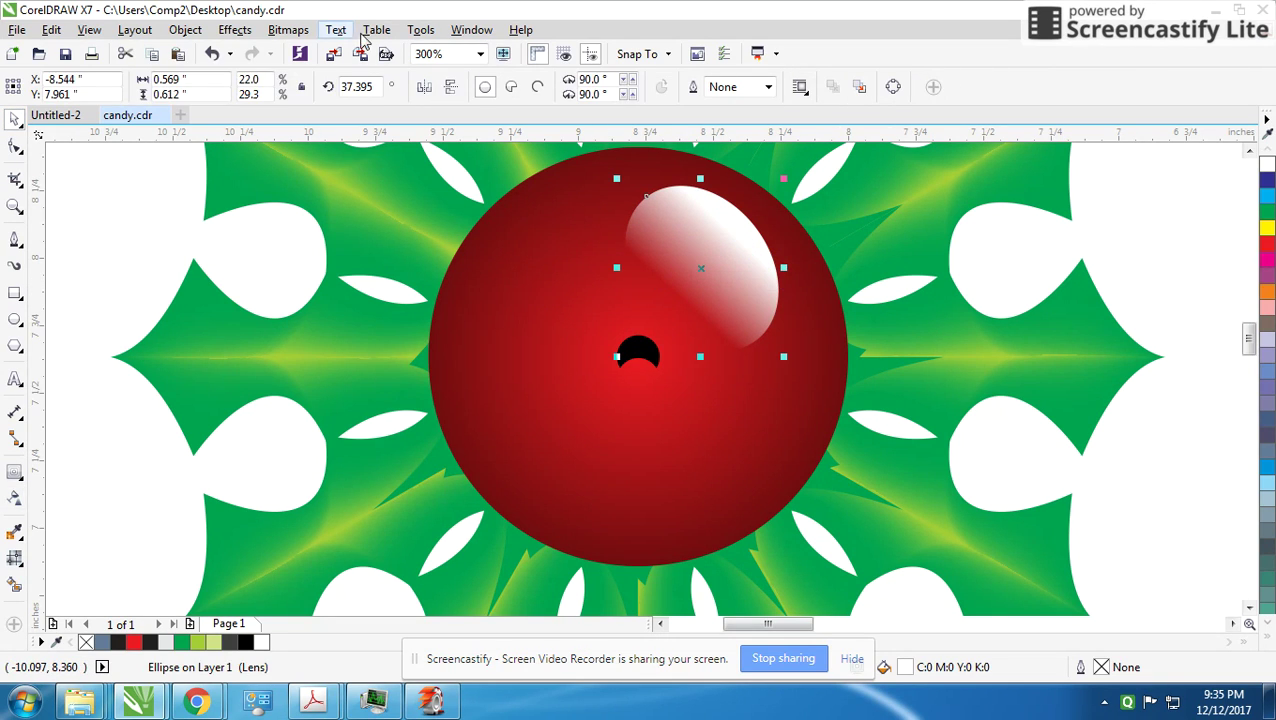
click(287, 29)
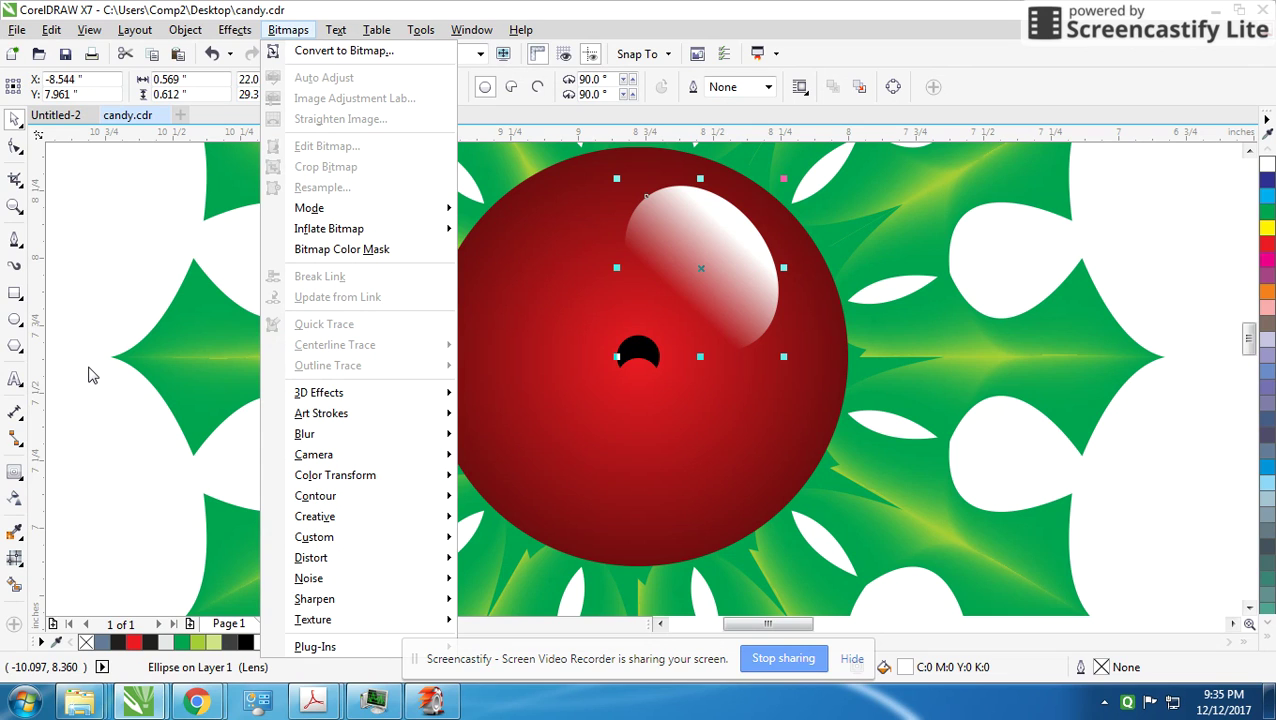
click(300, 50)
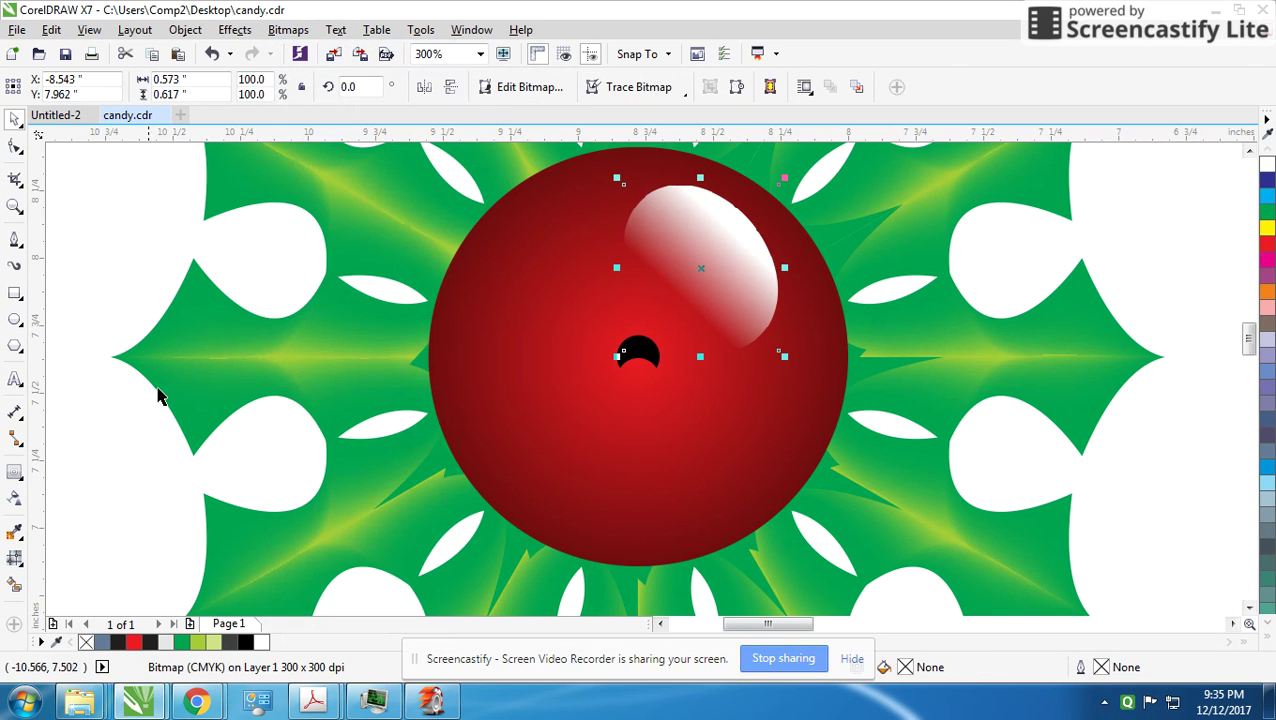
click(17, 493)
click(40, 87)
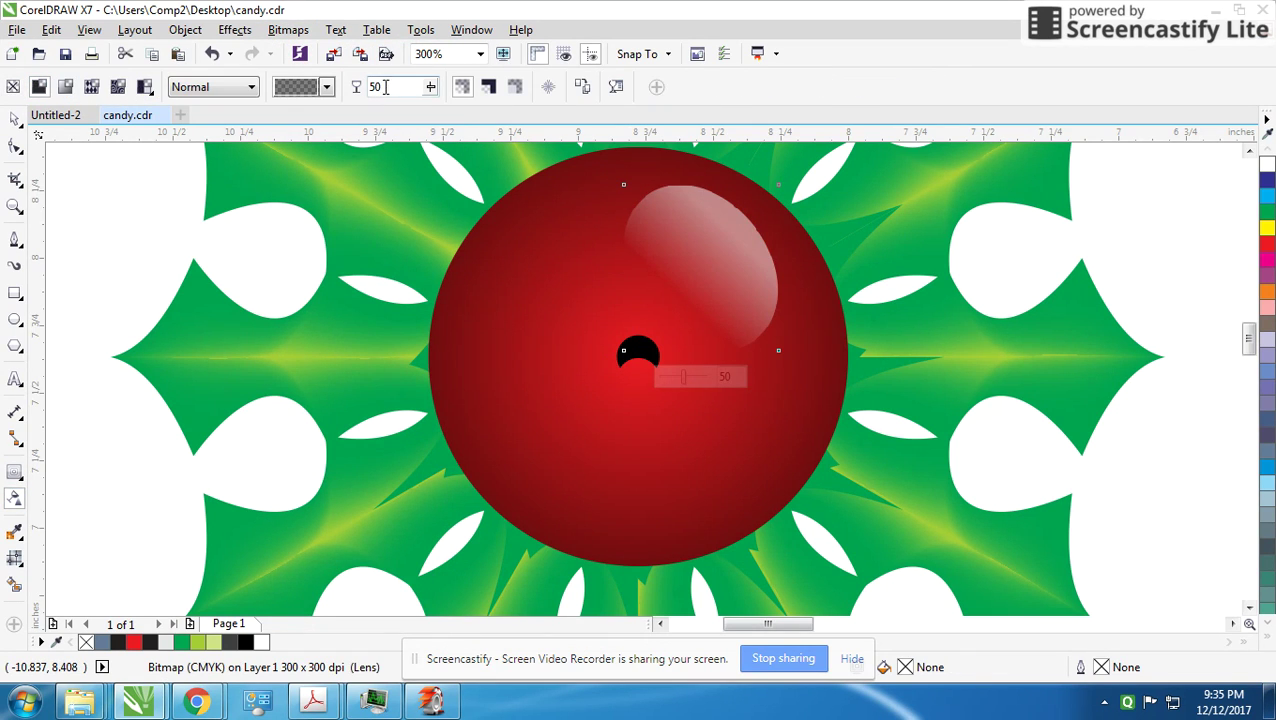
key(Return)
Step: Enlarge the highlight bitmap to 116.6% on the red ball, then view the whole page
click(15, 118)
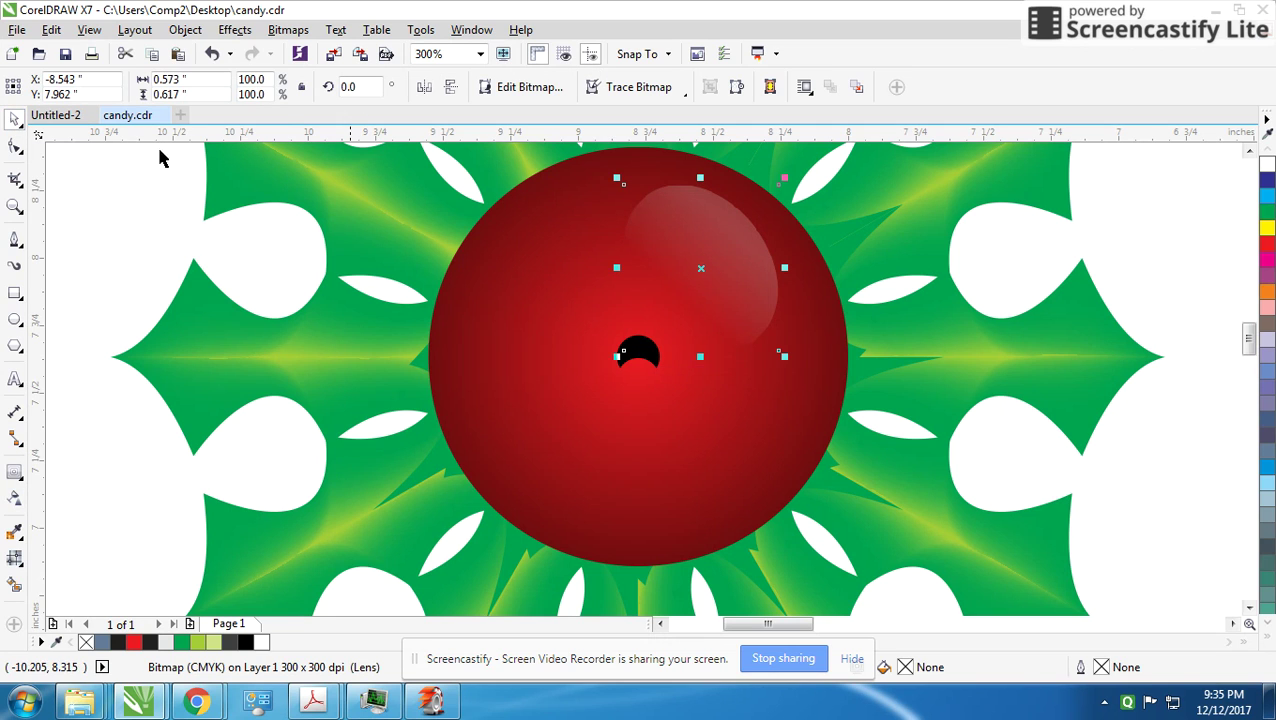
drag(784, 356, 812, 384)
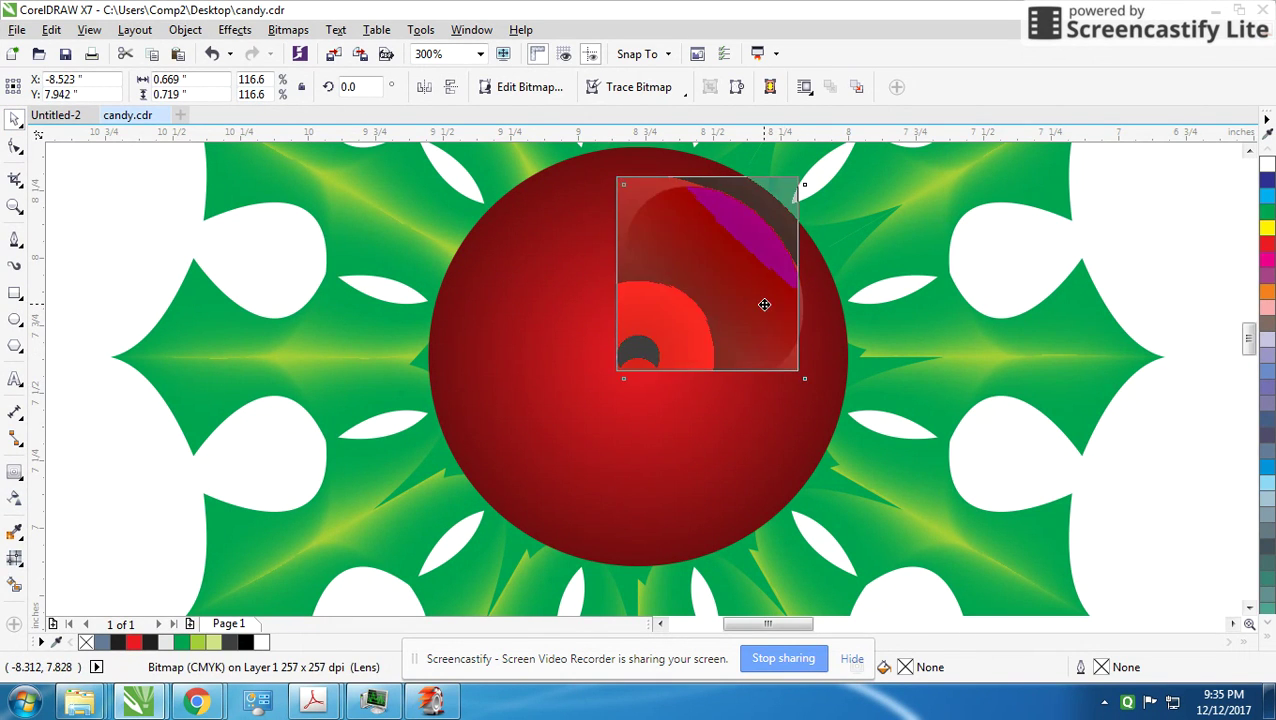
key(F3)
key(F3)
key(F3)
click(738, 303)
Step: Move the wreath ornament onto the cane's upper stem and shrink it to about 50%
mouse_move(738, 300)
mouse_down()
mouse_move(487, 487)
mouse_move(489, 505)
mouse_up()
drag(610, 380, 497, 248)
drag(555, 319, 513, 259)
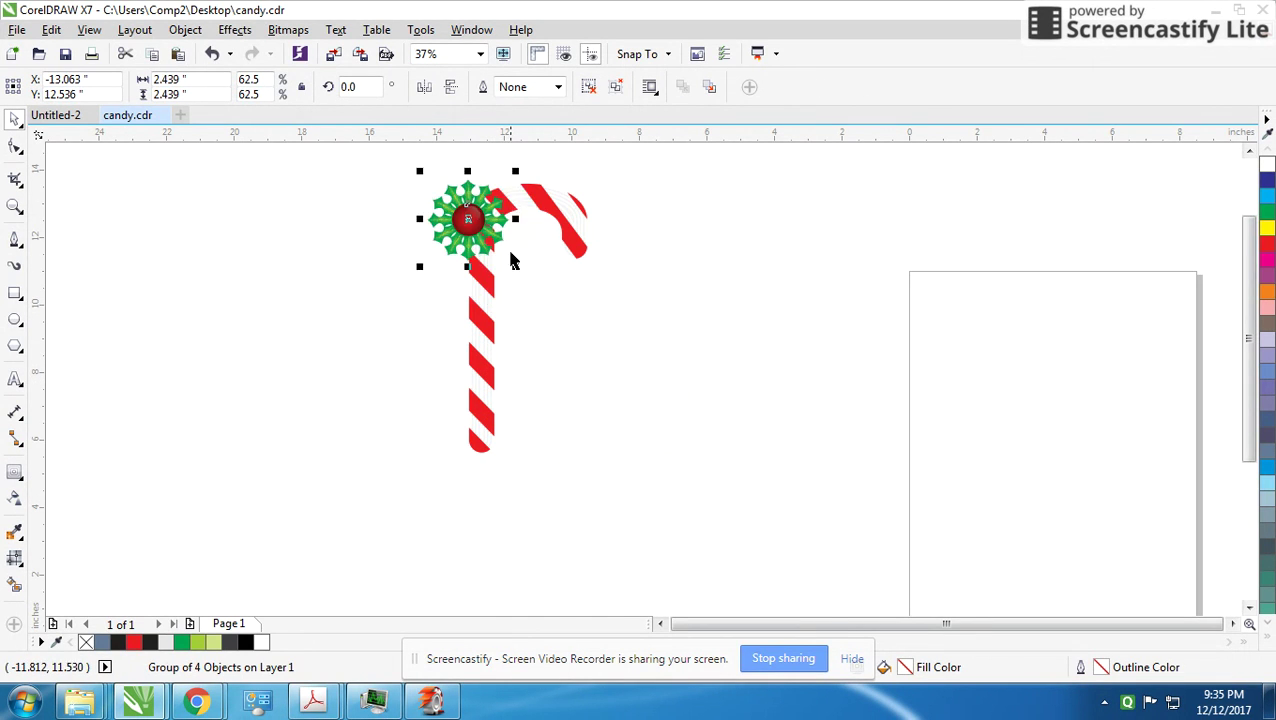
scroll(513, 259, up, 1)
drag(590, 342, 596, 490)
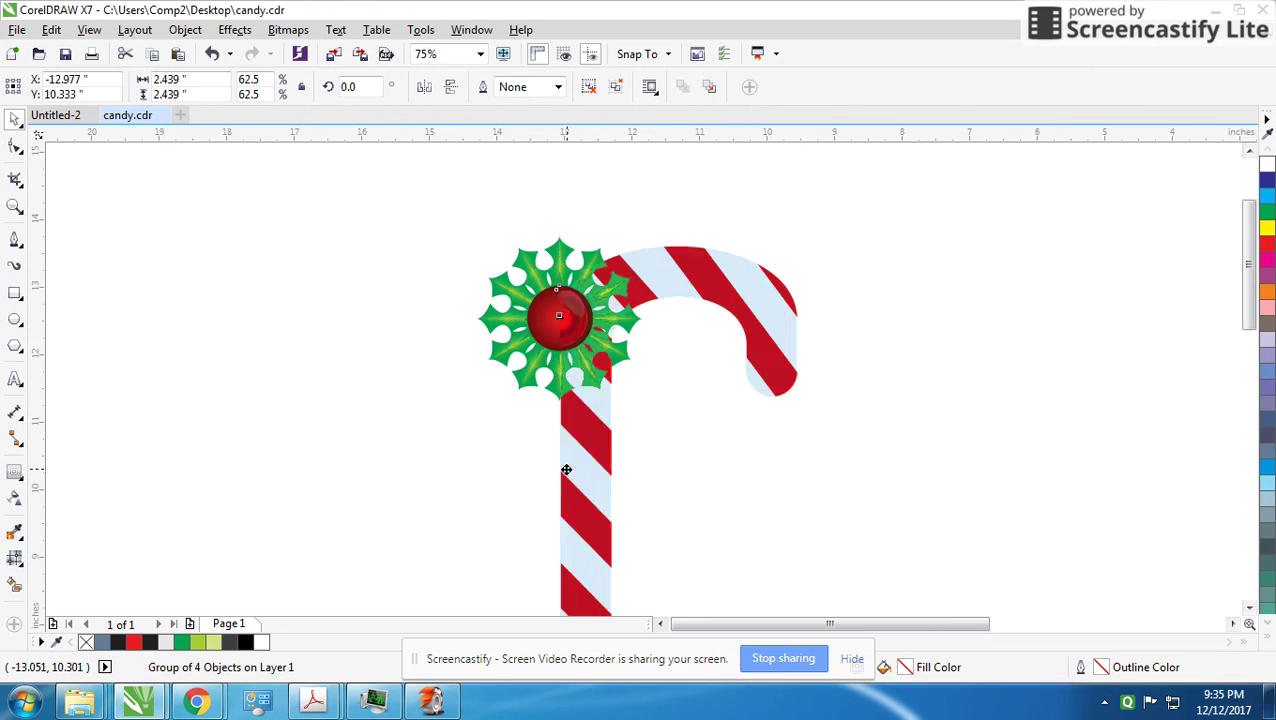
drag(648, 557, 638, 555)
Step: Drag-copy the ornament twice to form a three-wreath cluster on the stem
mouse_move(560, 440)
mouse_down()
mouse_move(601, 428)
mouse_move(620, 452)
mouse_up()
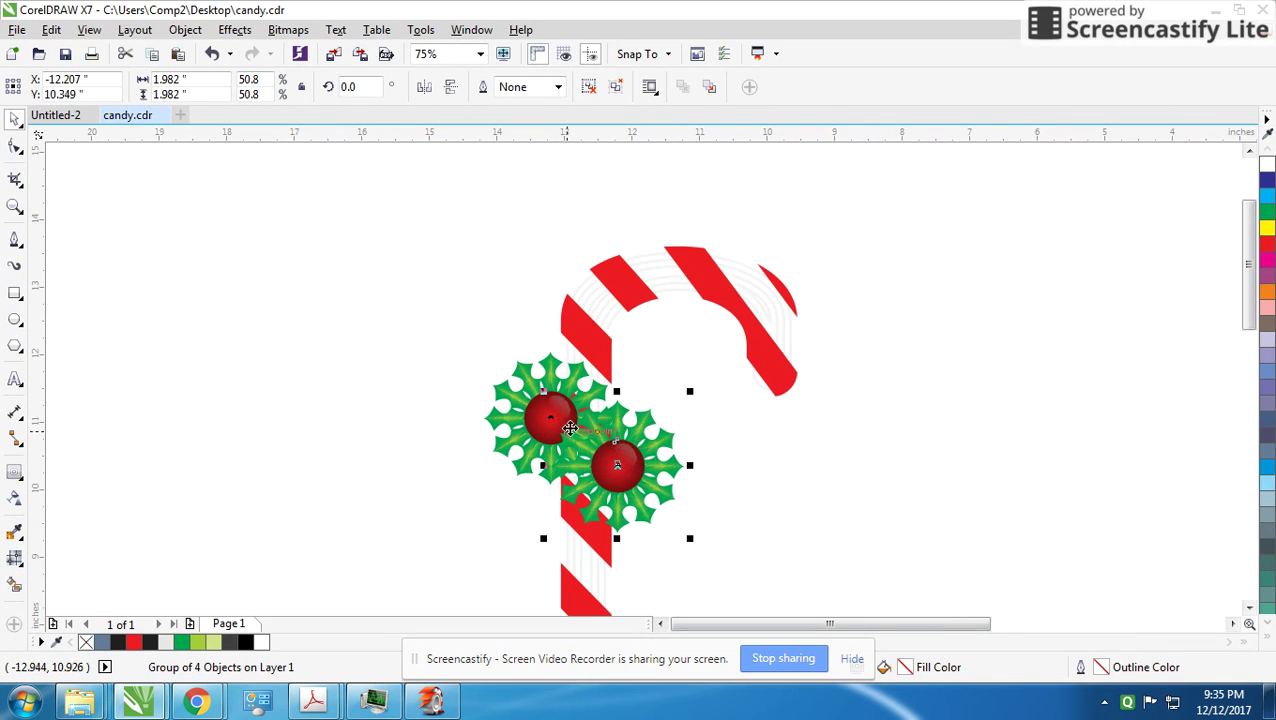
mouse_move(537, 412)
mouse_down()
mouse_move(587, 477)
mouse_move(558, 469)
mouse_up()
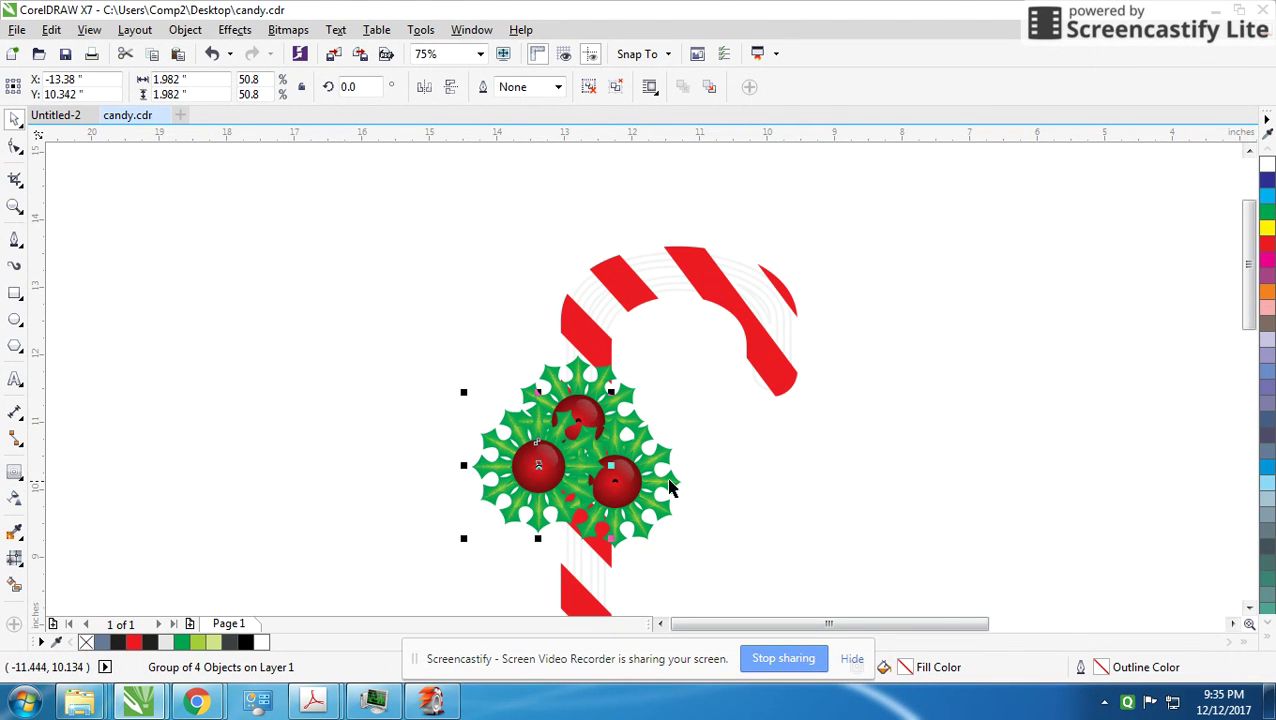
click(750, 478)
scroll(640, 375, down, 5)
scroll(641, 379, up, 3)
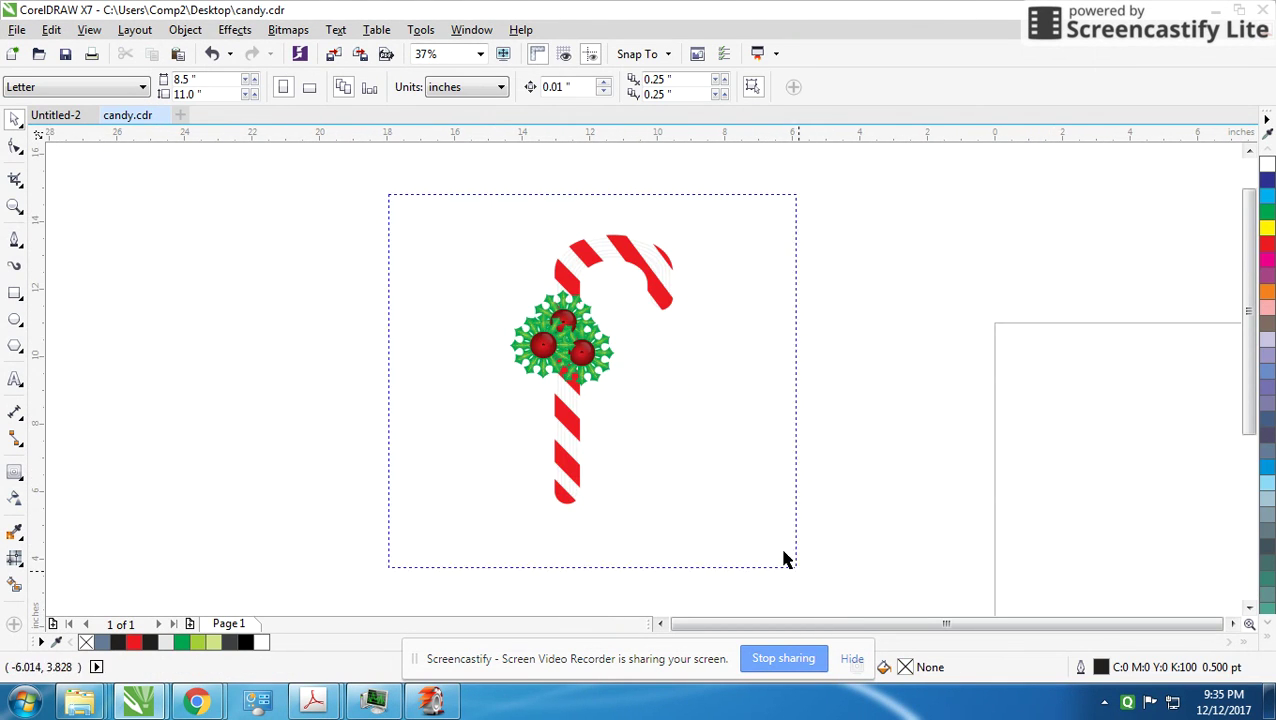
Step: Add a page-sized black rectangle behind the candy cane, centred on the page
drag(785, 559, 787, 561)
key(shift+F2)
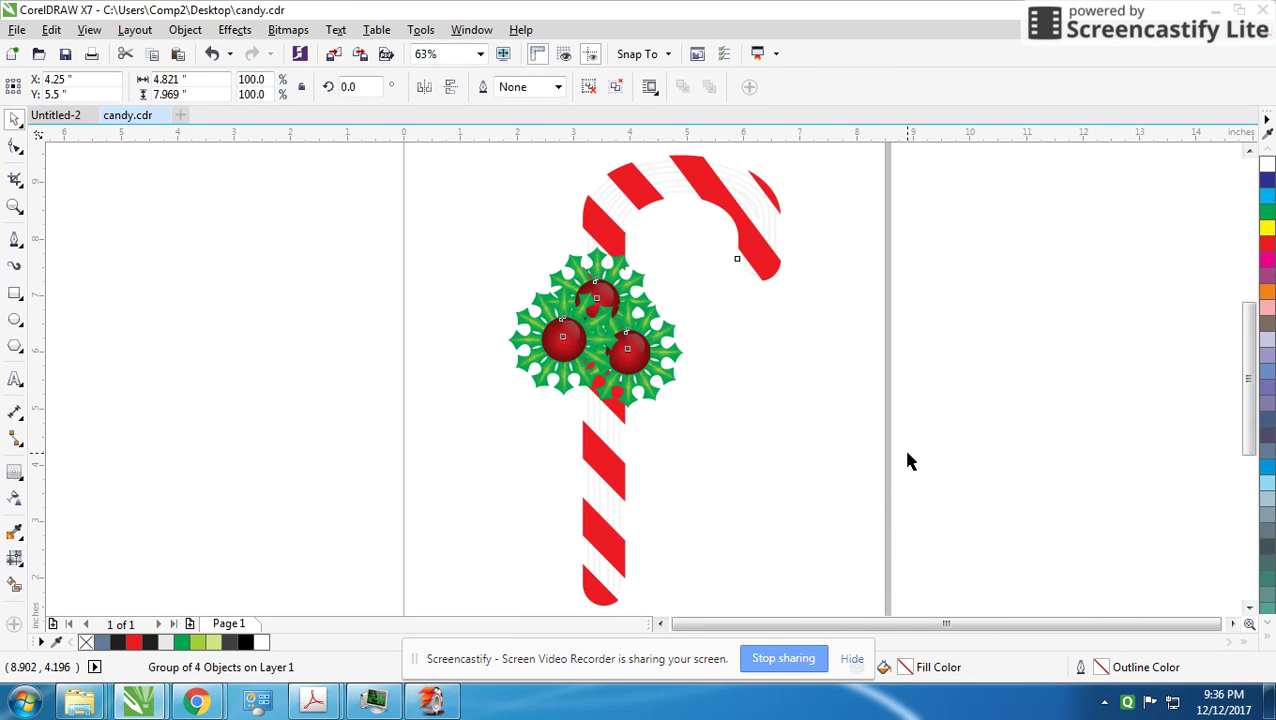
click(906, 459)
click(14, 293)
double_click(14, 293)
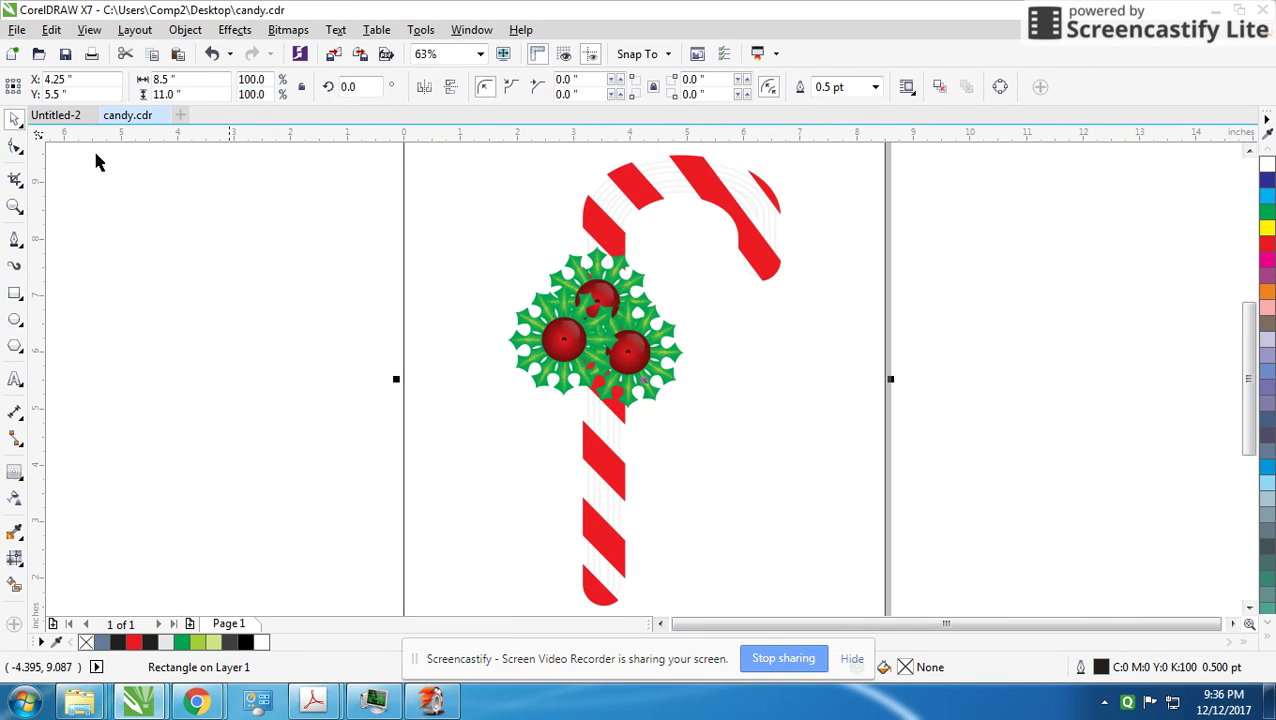
click(1266, 636)
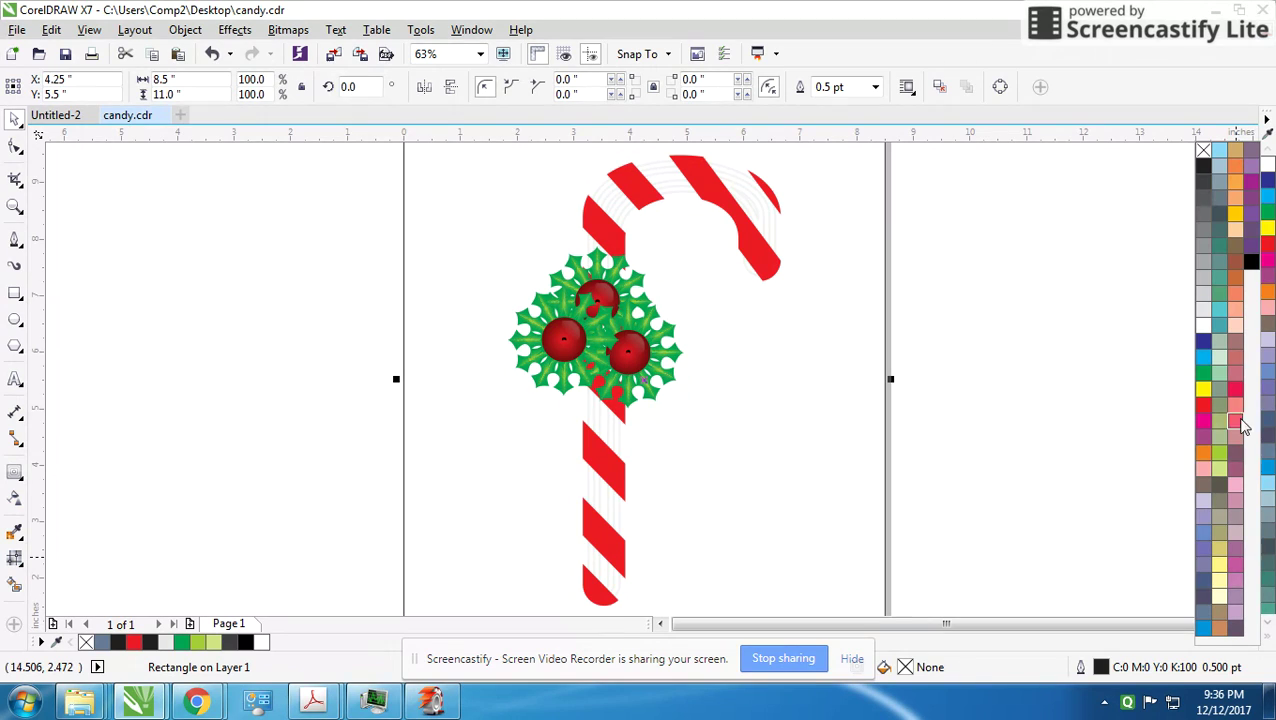
click(1248, 264)
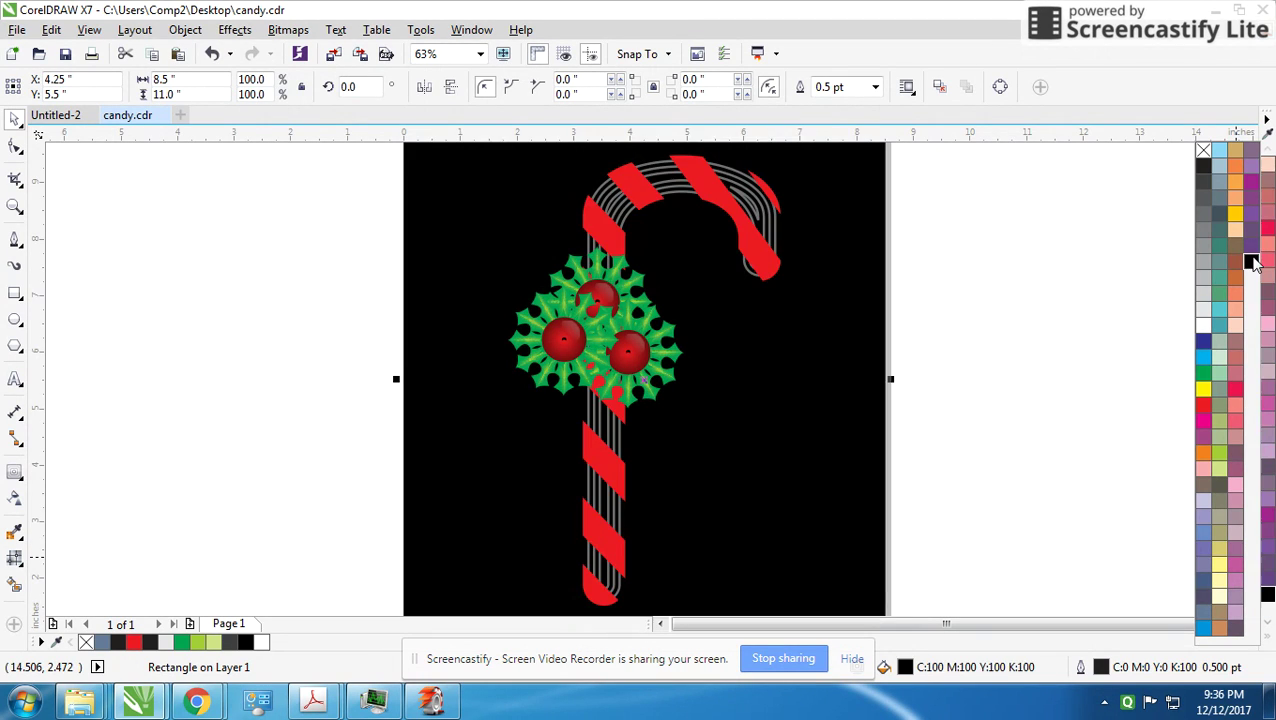
click(780, 215)
key(Tab)
key(p)
key(Tab)
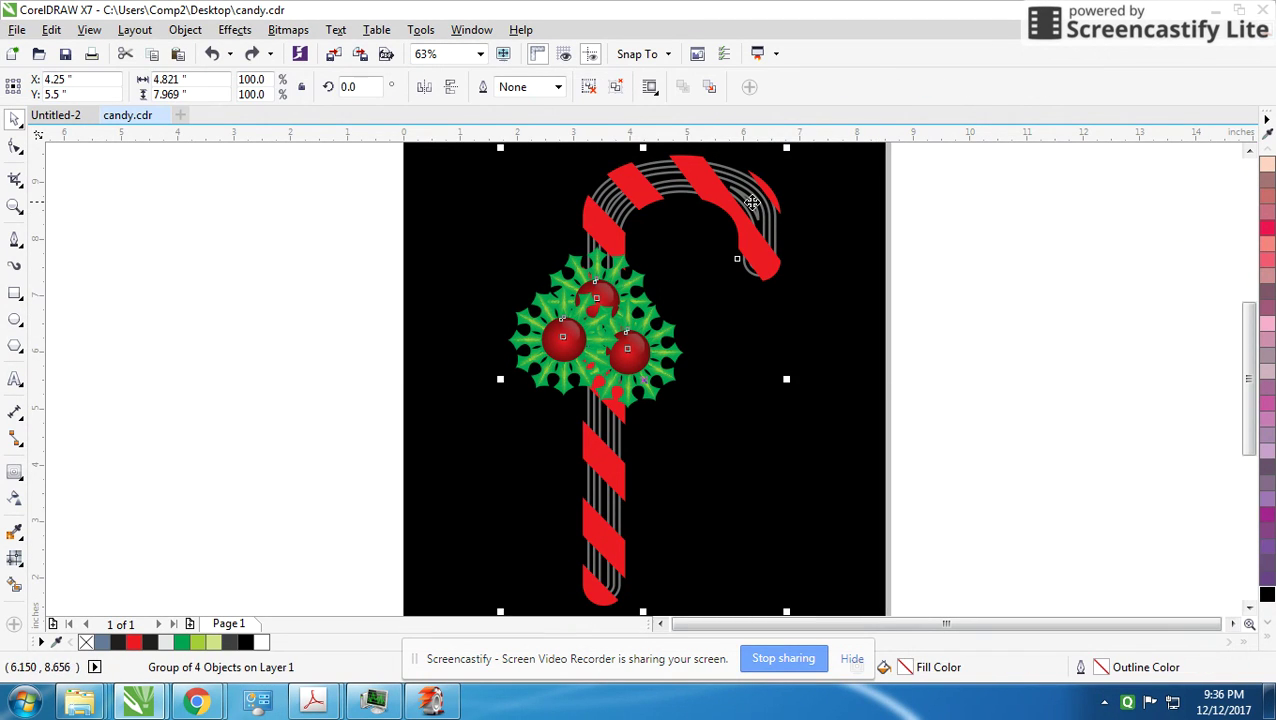
Step: Fill the cane's stripe background inside the clip white, undoing a mistaken fill on the whole group
click(1266, 638)
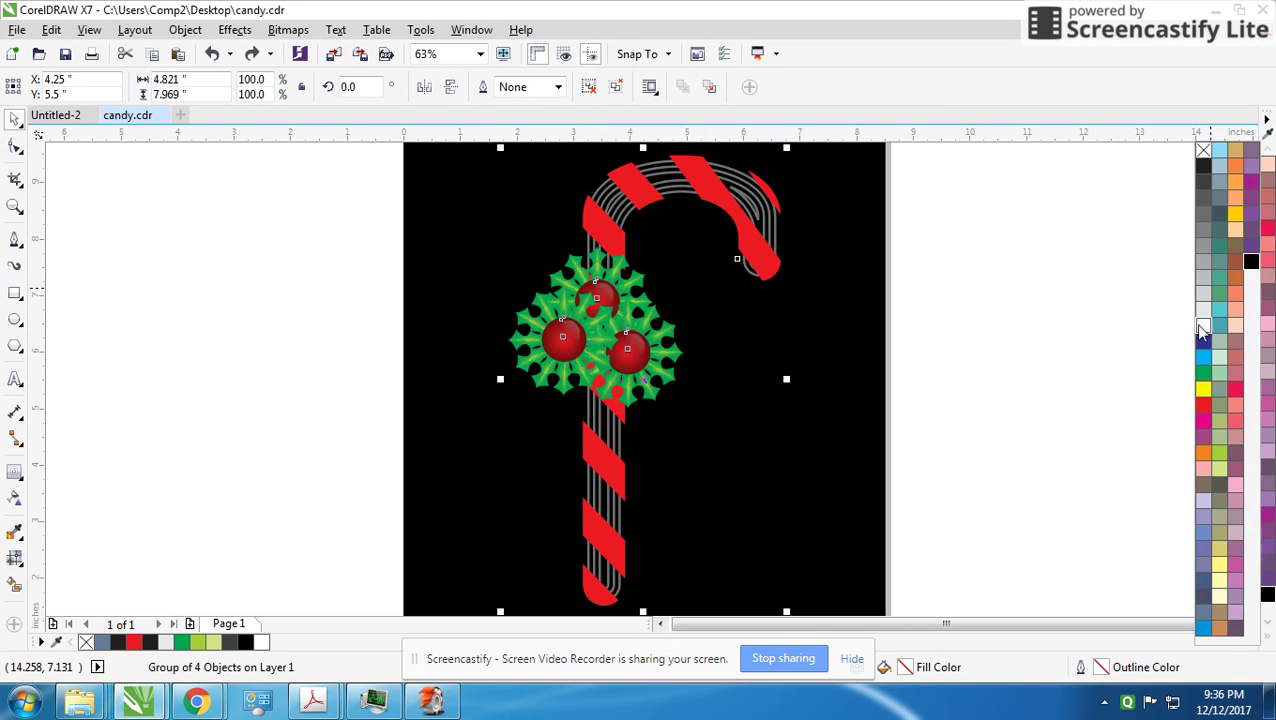
click(1203, 328)
key(ctrl+z)
click(832, 322)
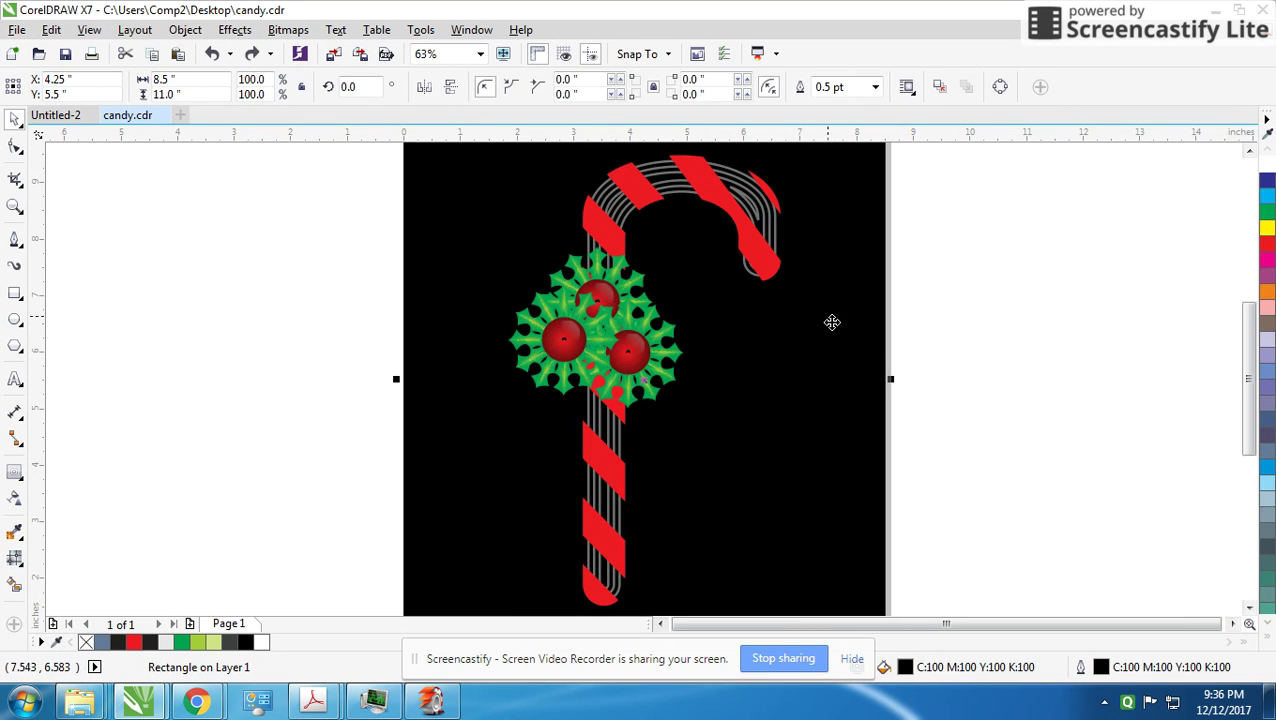
ctrl+click(765, 242)
click(1268, 640)
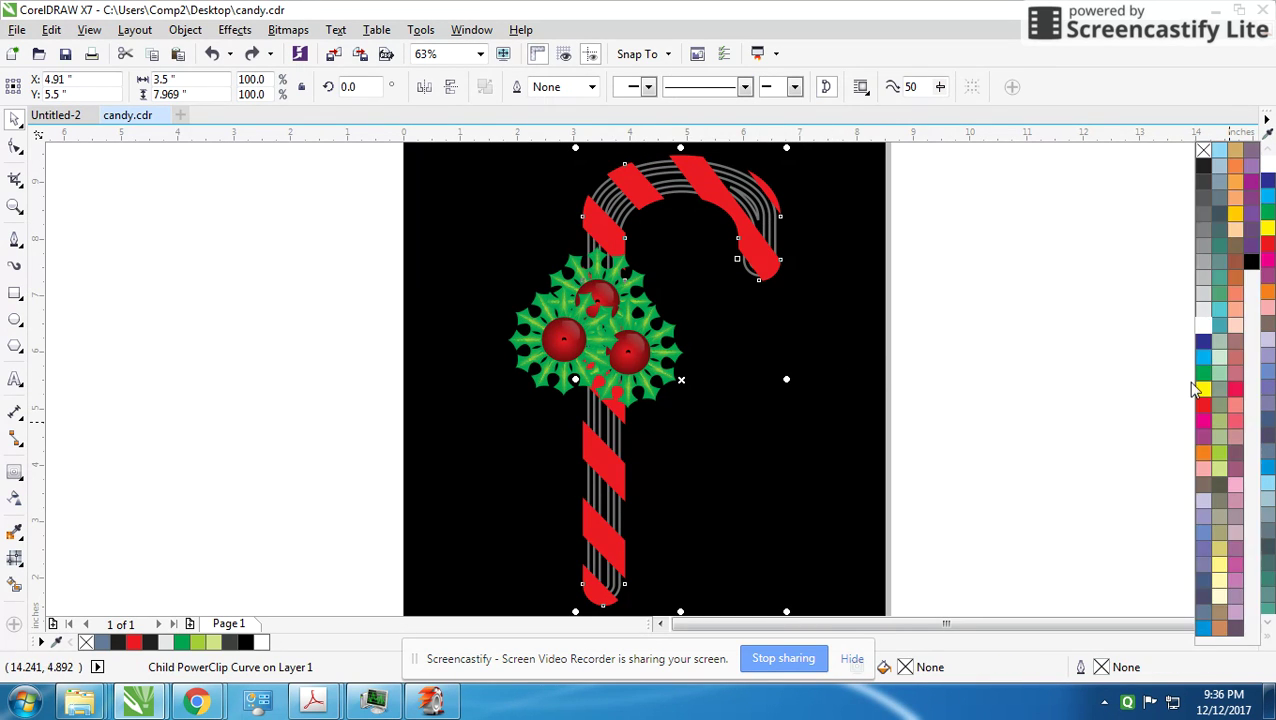
click(1203, 328)
click(1030, 400)
key(shift+F4)
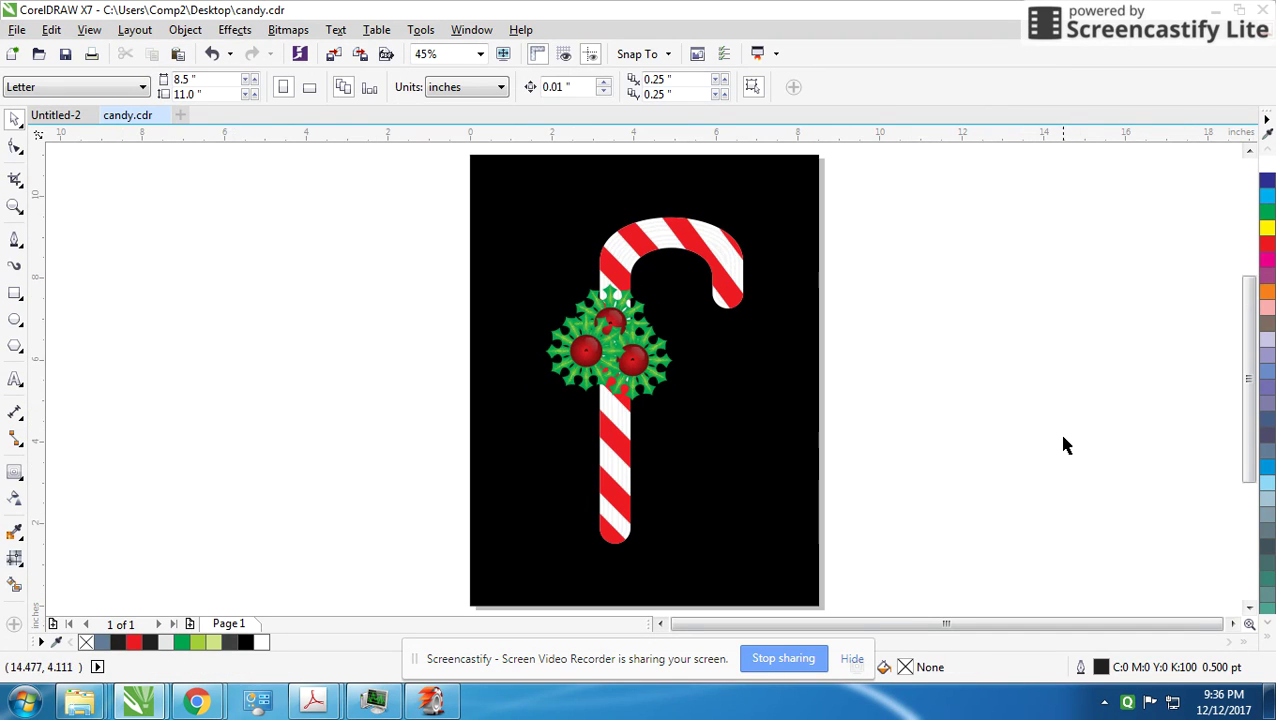
key(F9)
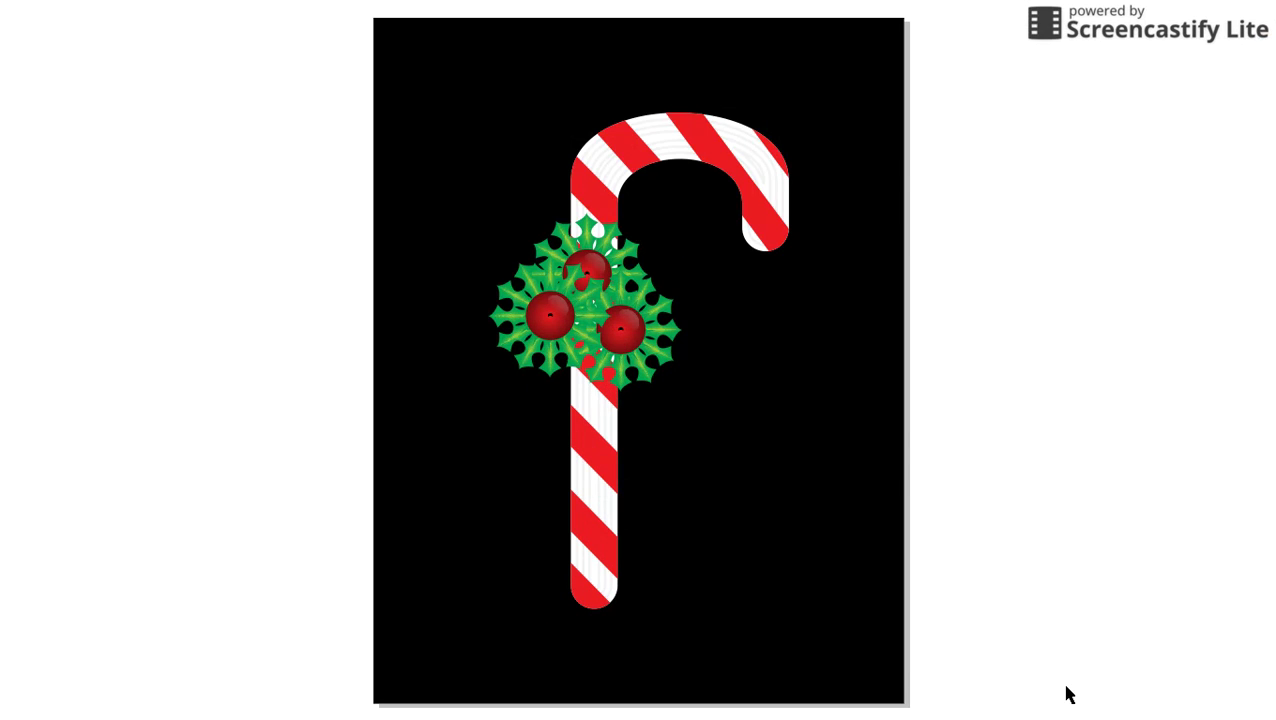
click(985, 538)
mouse_move(196, 702)
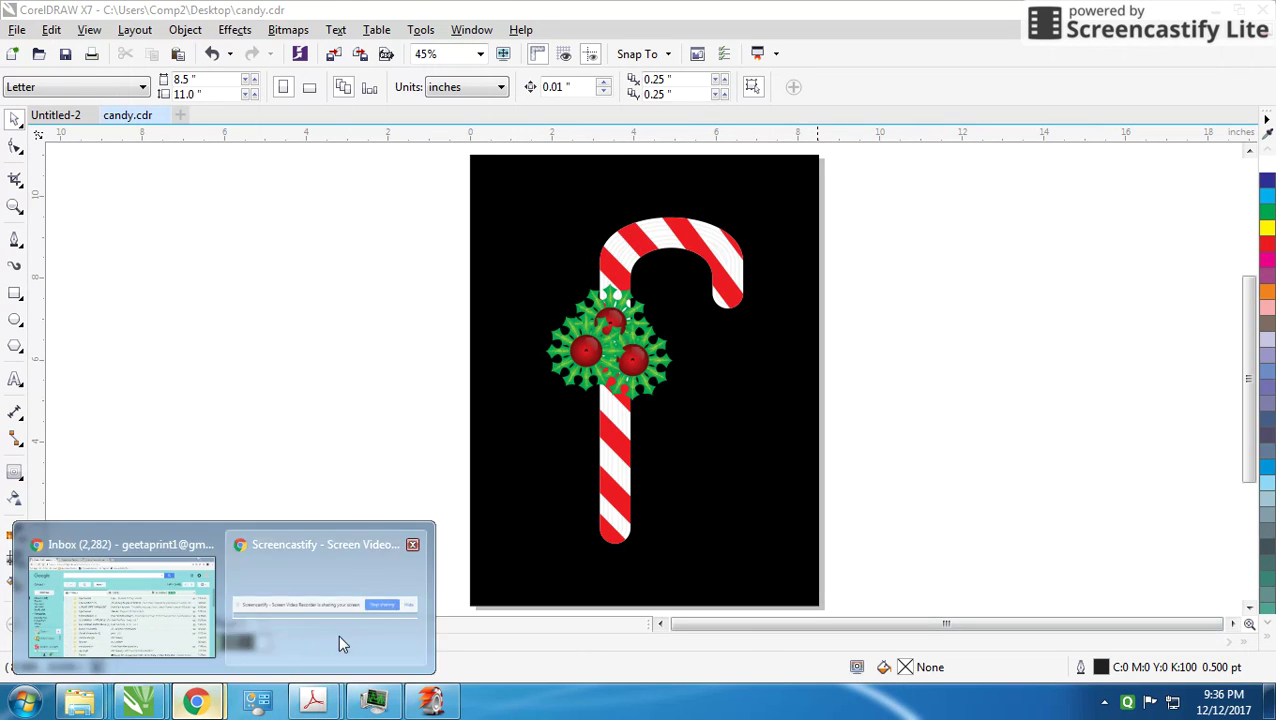